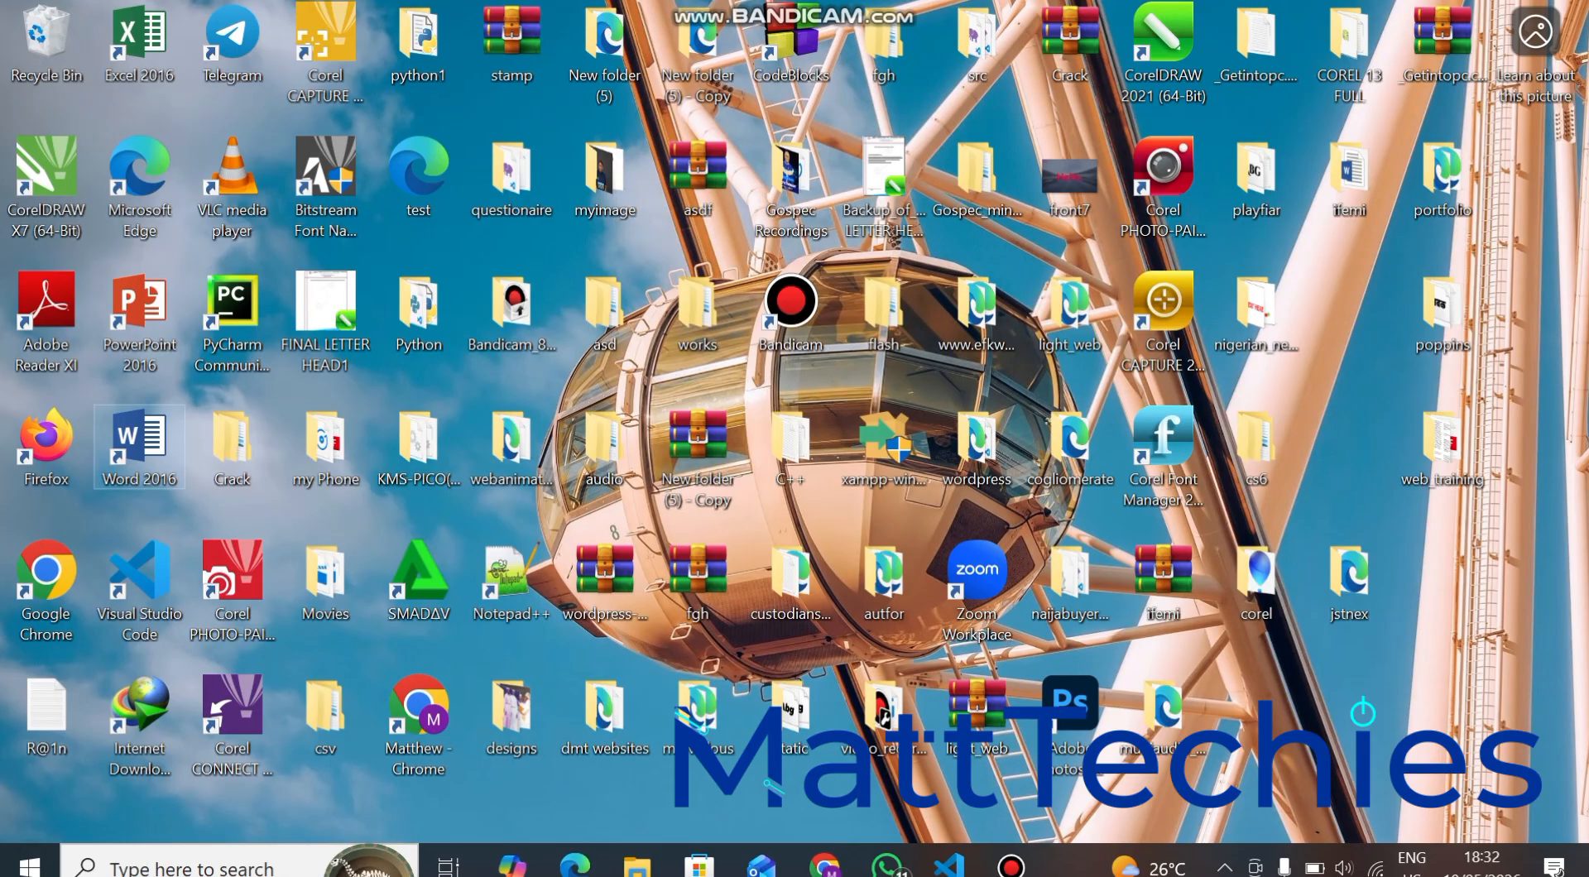
Open Word 2016, create a blank document and close the Office activation dialog.
{"action": "double_click", "coordinate": [140, 447]}
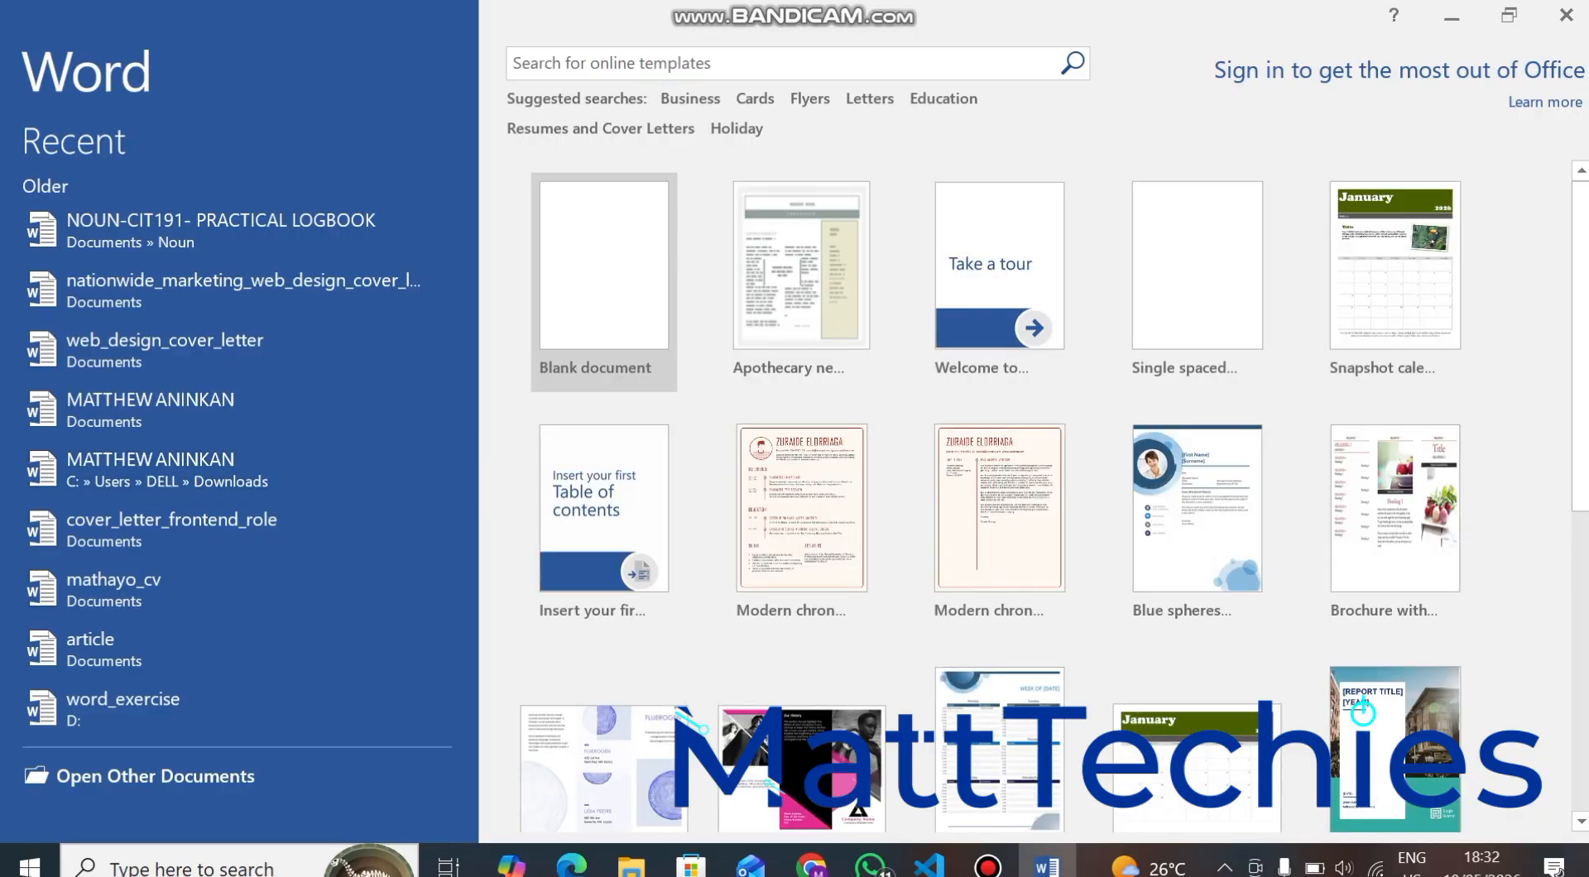
{"action": "left_click", "coordinate": [604, 282]}
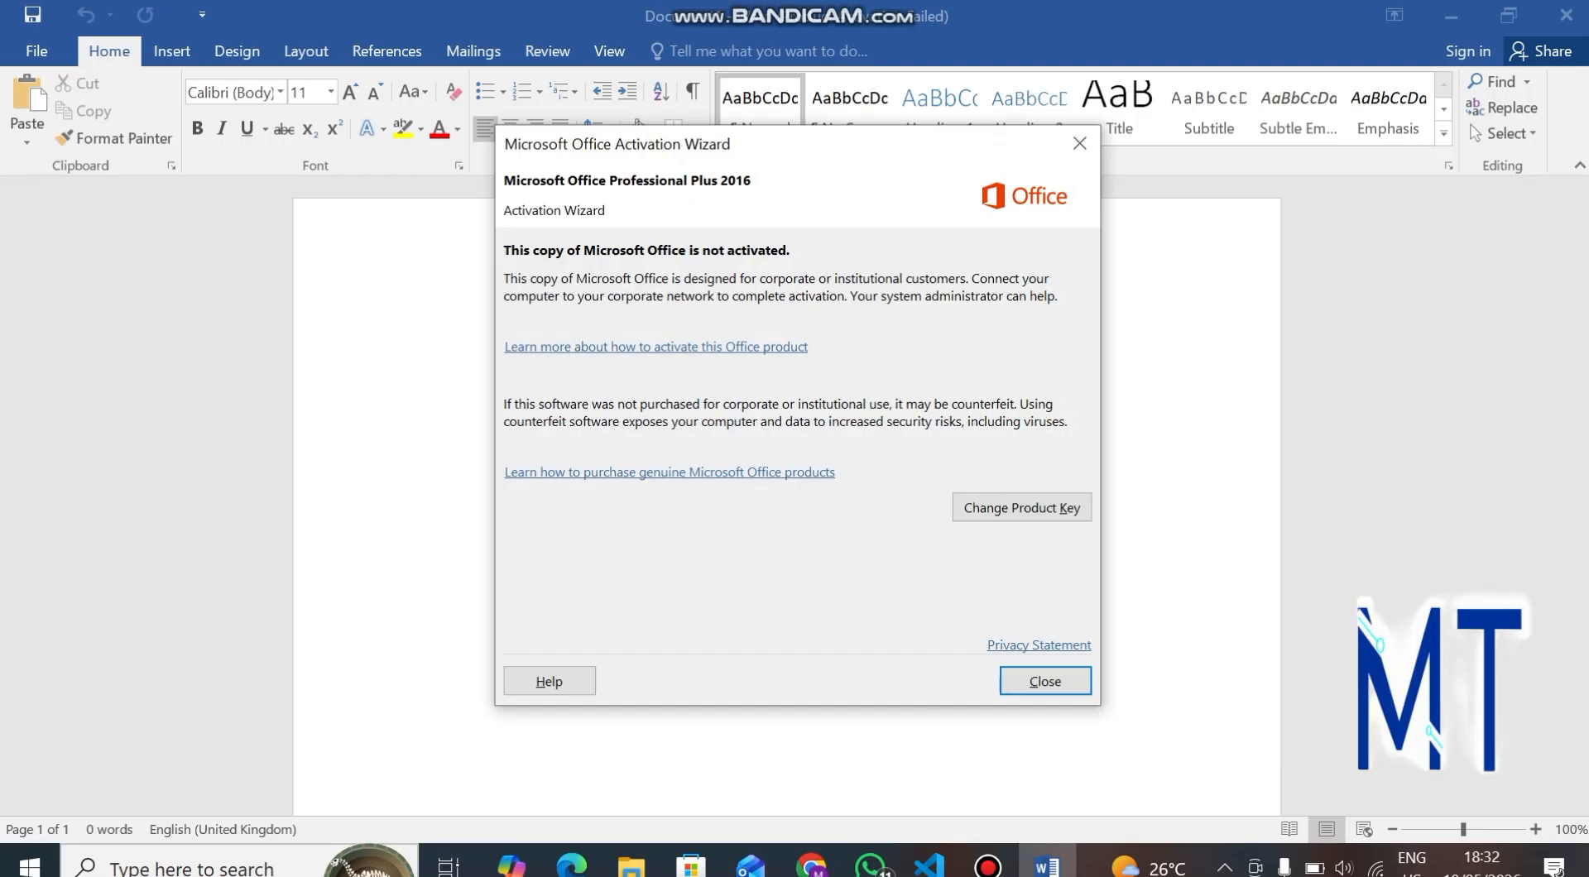
{"action": "left_click", "coordinate": [1045, 680]}
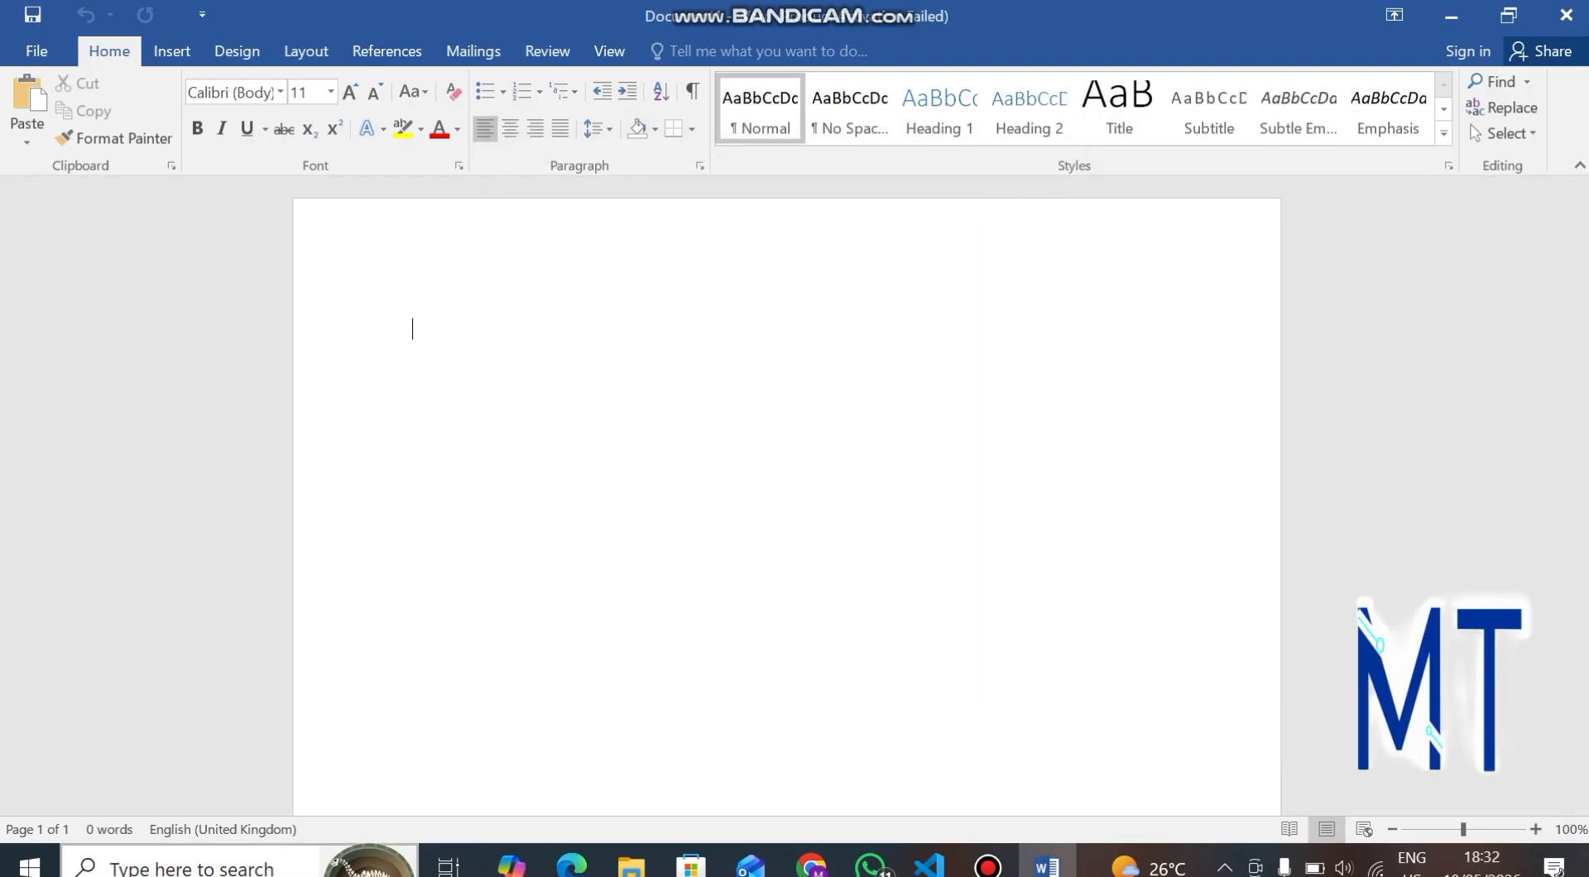
{"action": "left_click", "coordinate": [190, 866]}
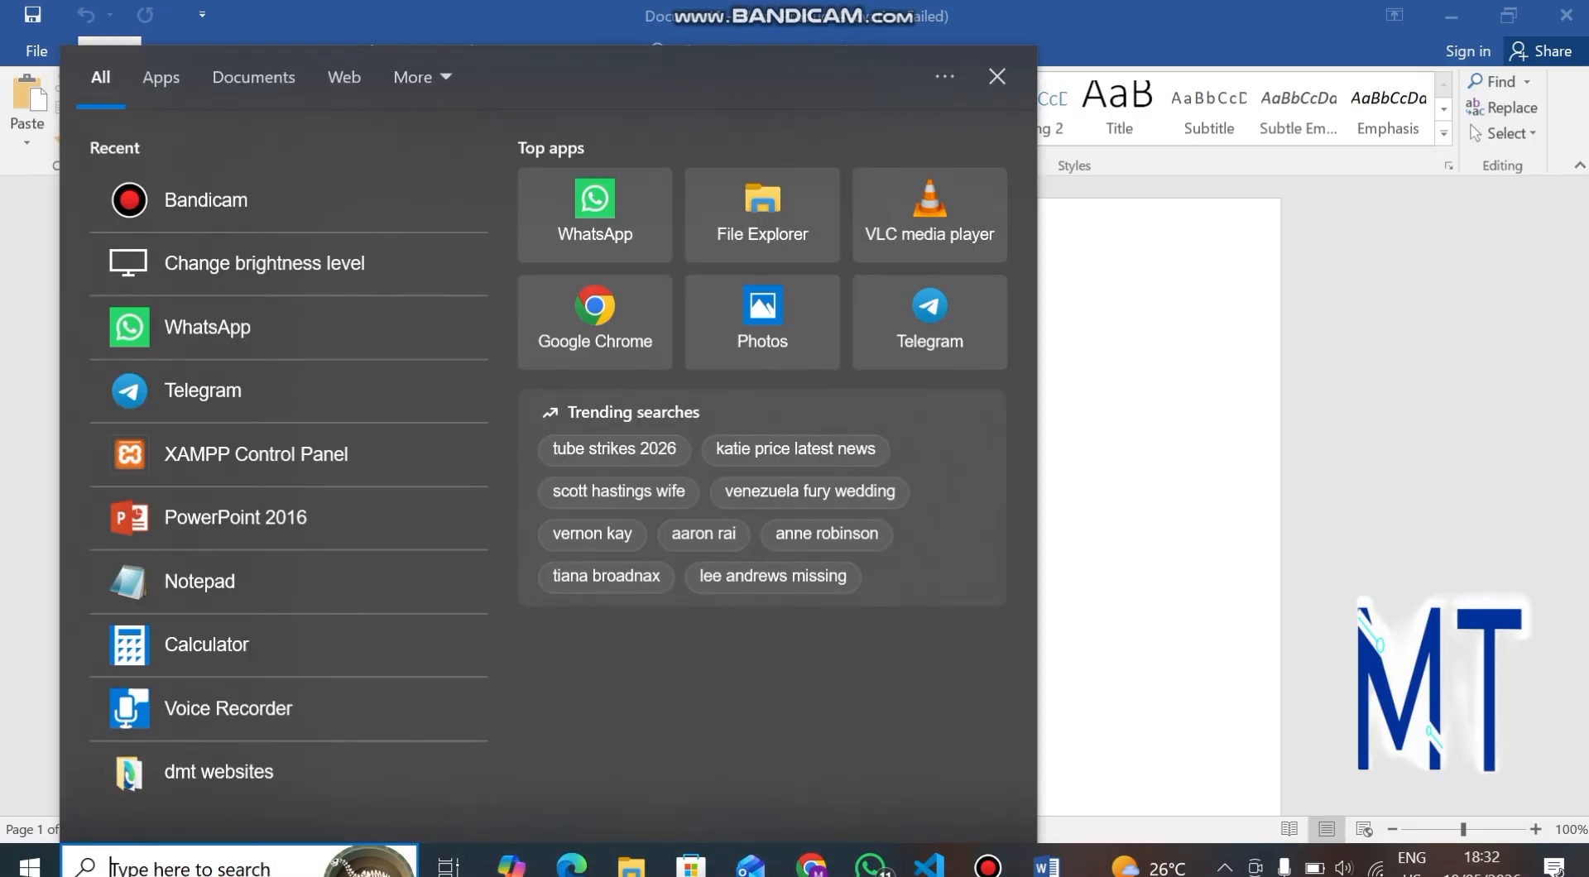
{"action": "type", "text": "word"}
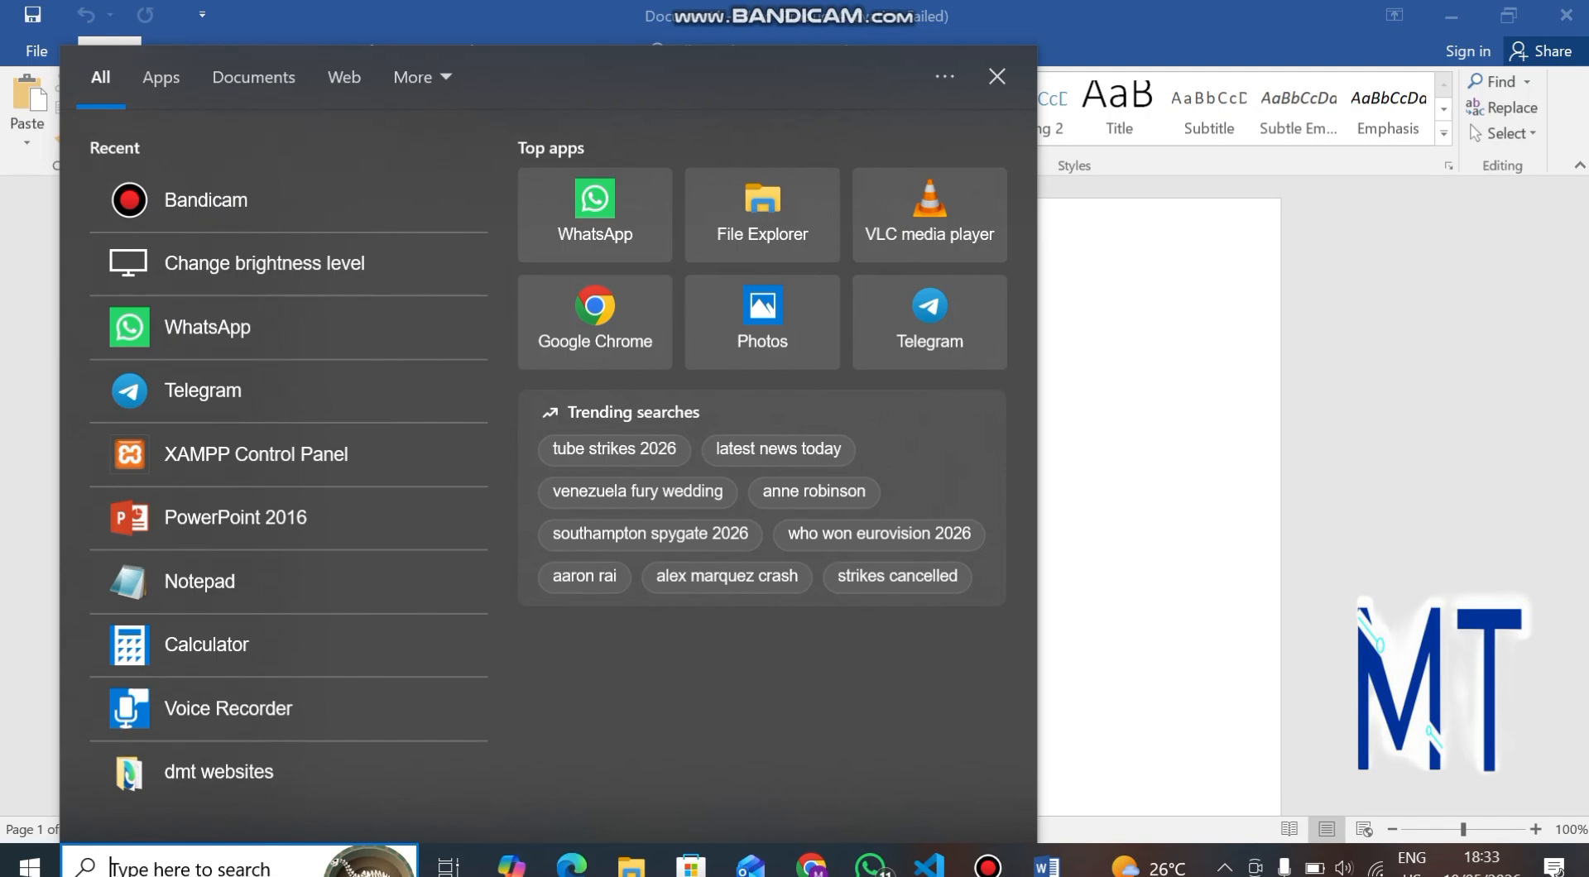
{"action": "key", "text": "Escape"}
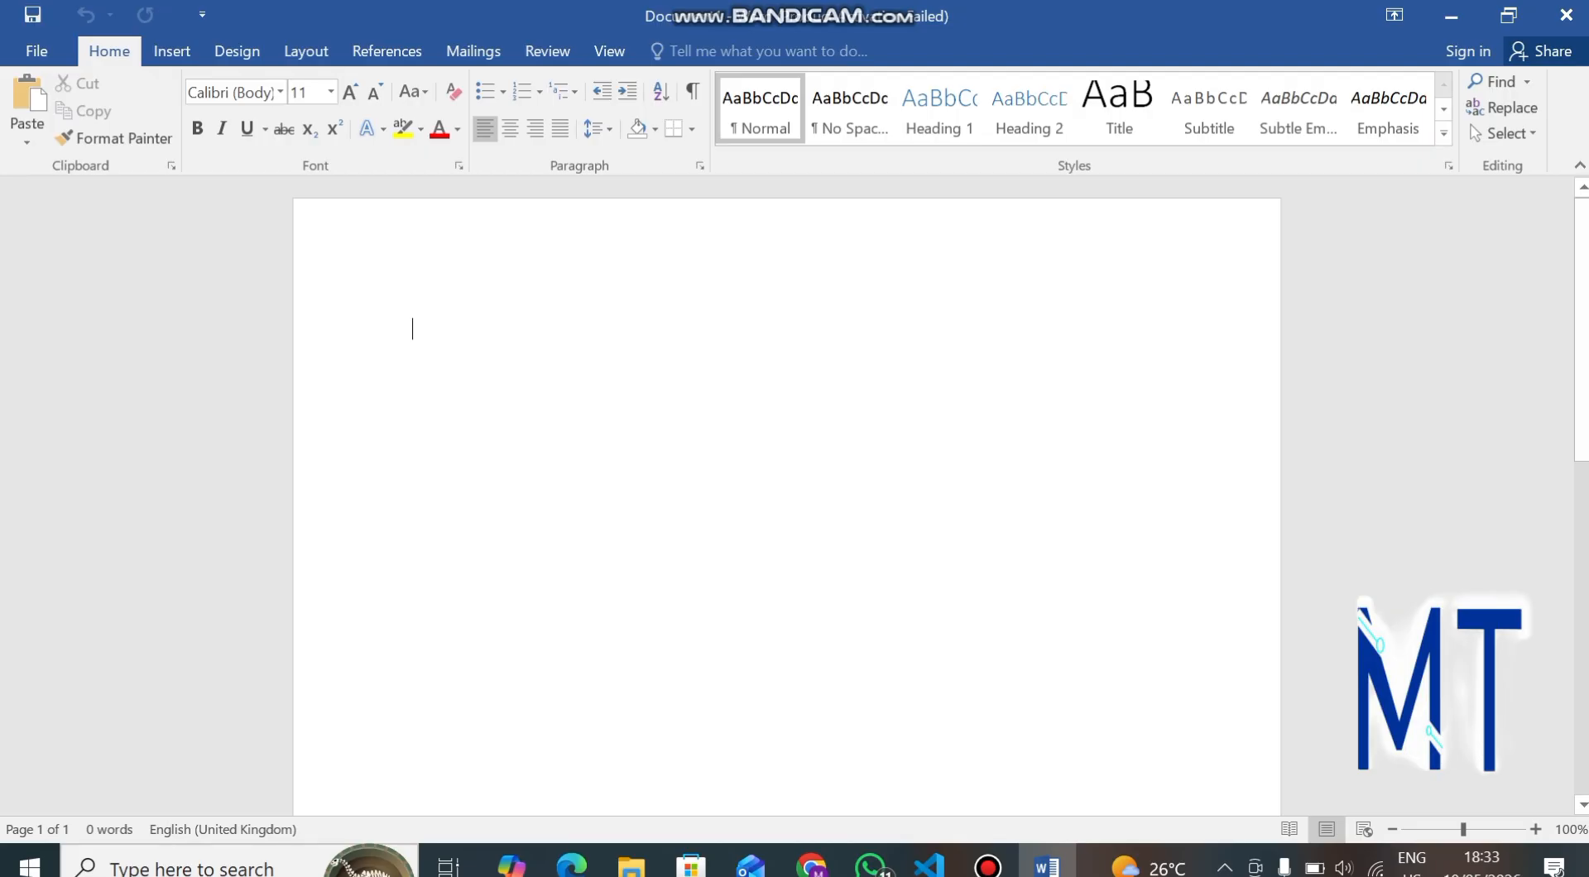
{"action": "type", "text": "akh"}
{"action": "key", "text": "BackSpace"}
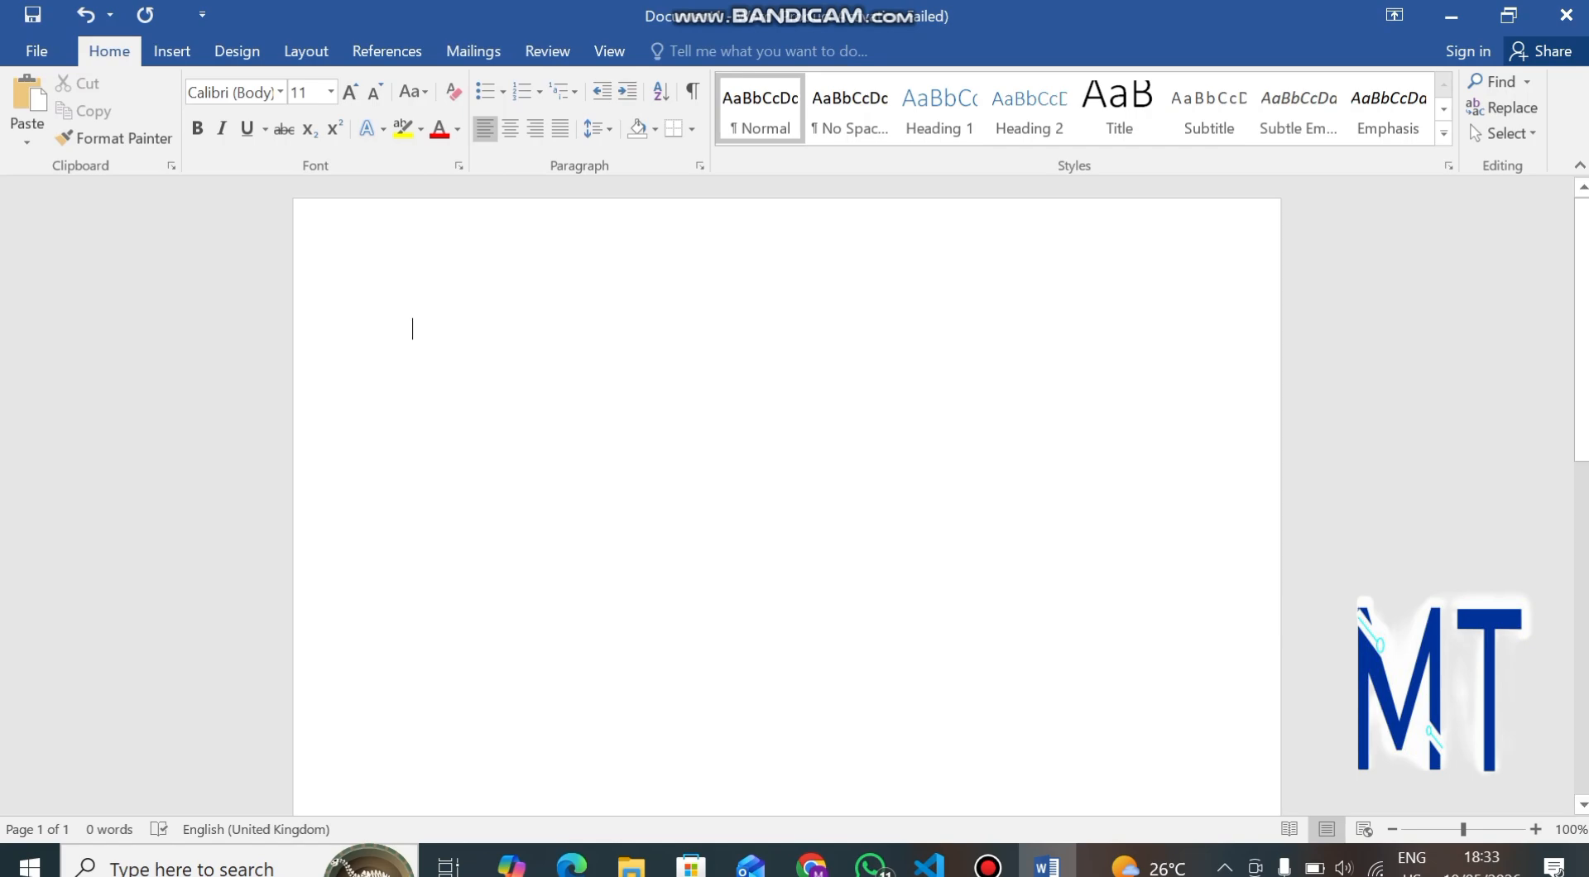
Switch to ChatGPT in the browser and ask it to "generate 1000 words i can use for my document in ms word".
{"action": "mouse_move", "coordinate": [810, 864]}
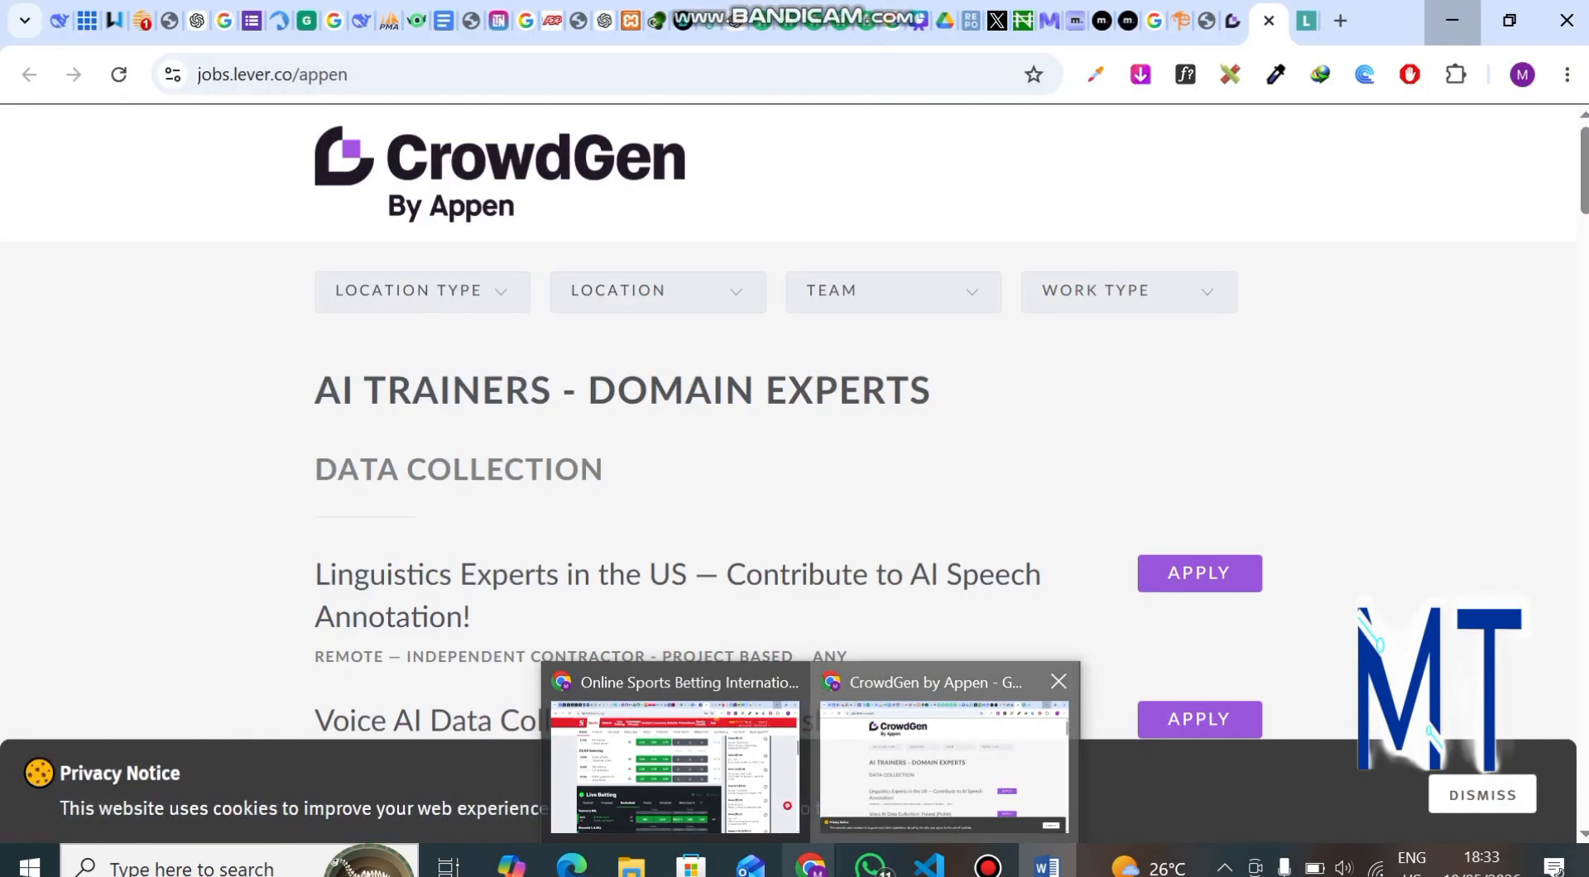
{"action": "left_click", "coordinate": [944, 766]}
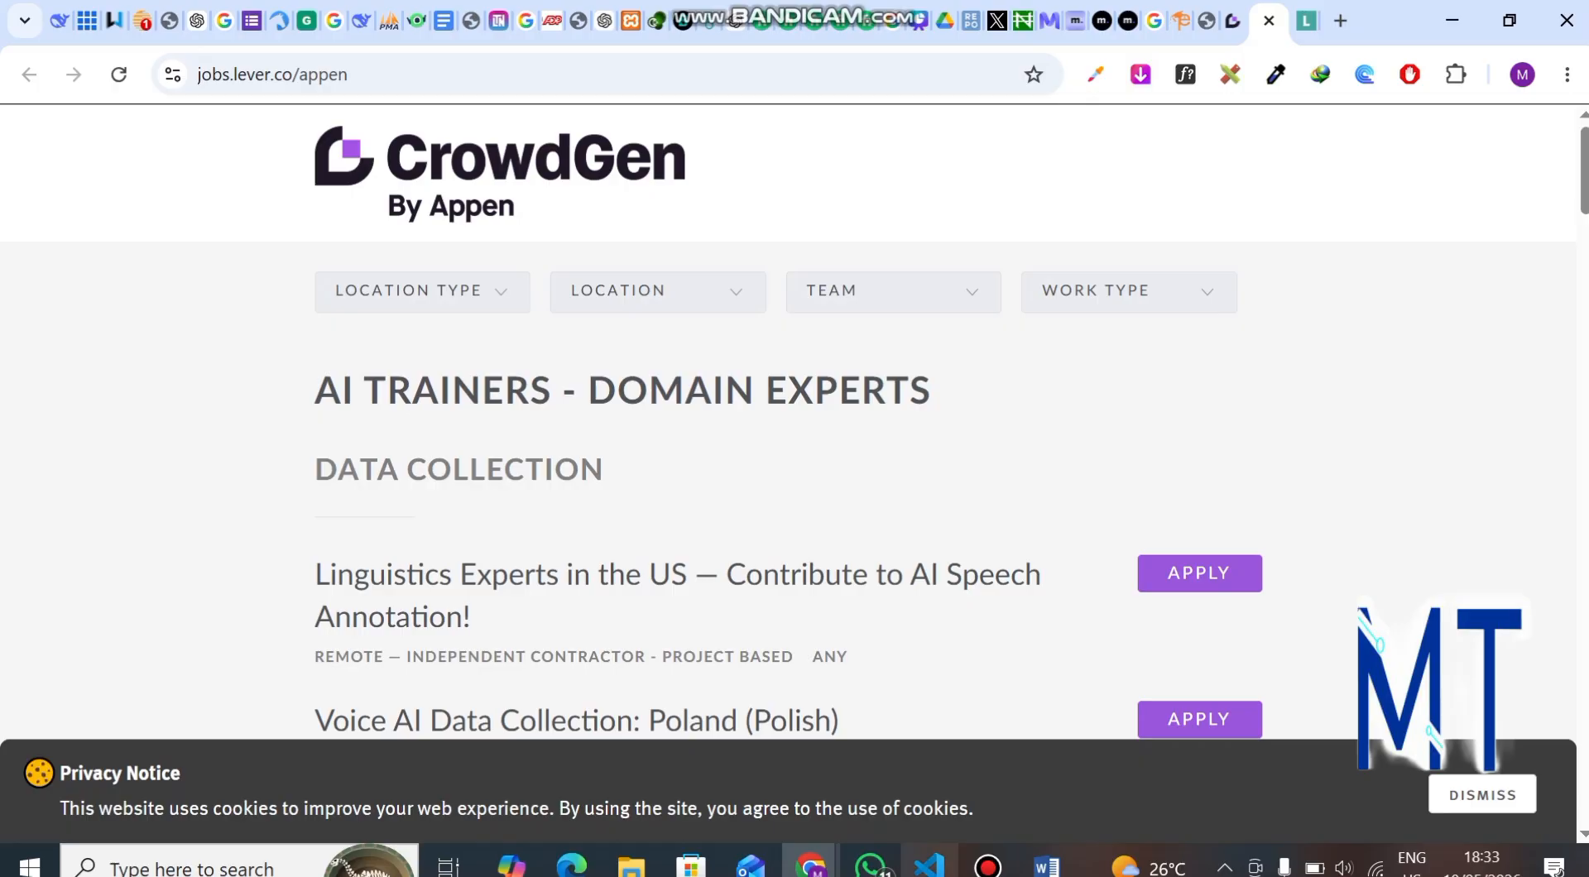
{"action": "mouse_move", "coordinate": [810, 865]}
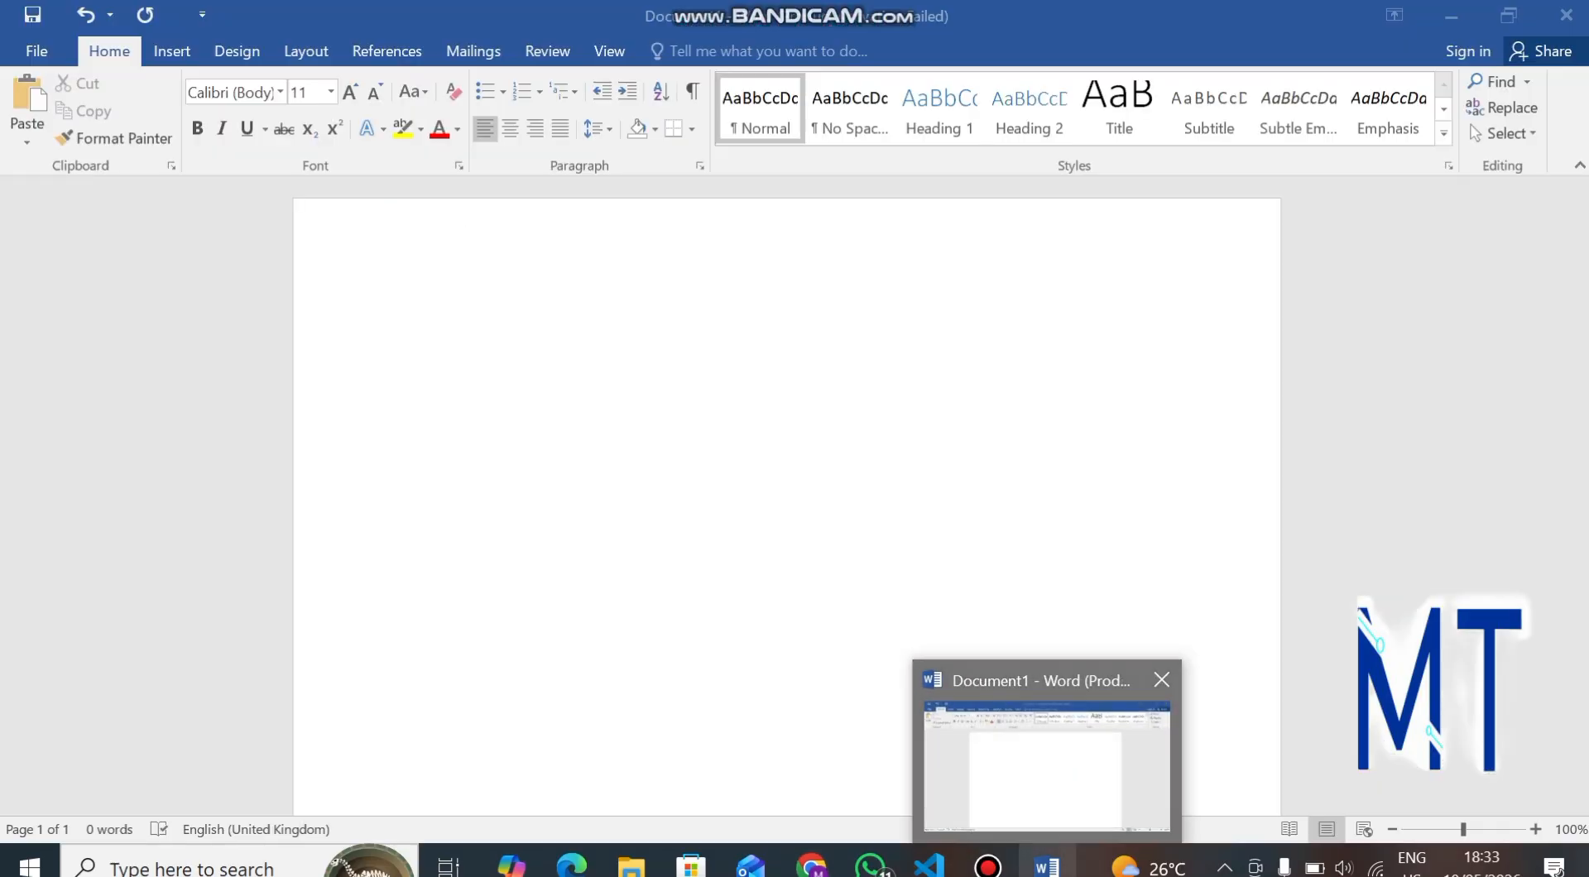
{"action": "left_click", "coordinate": [1047, 766]}
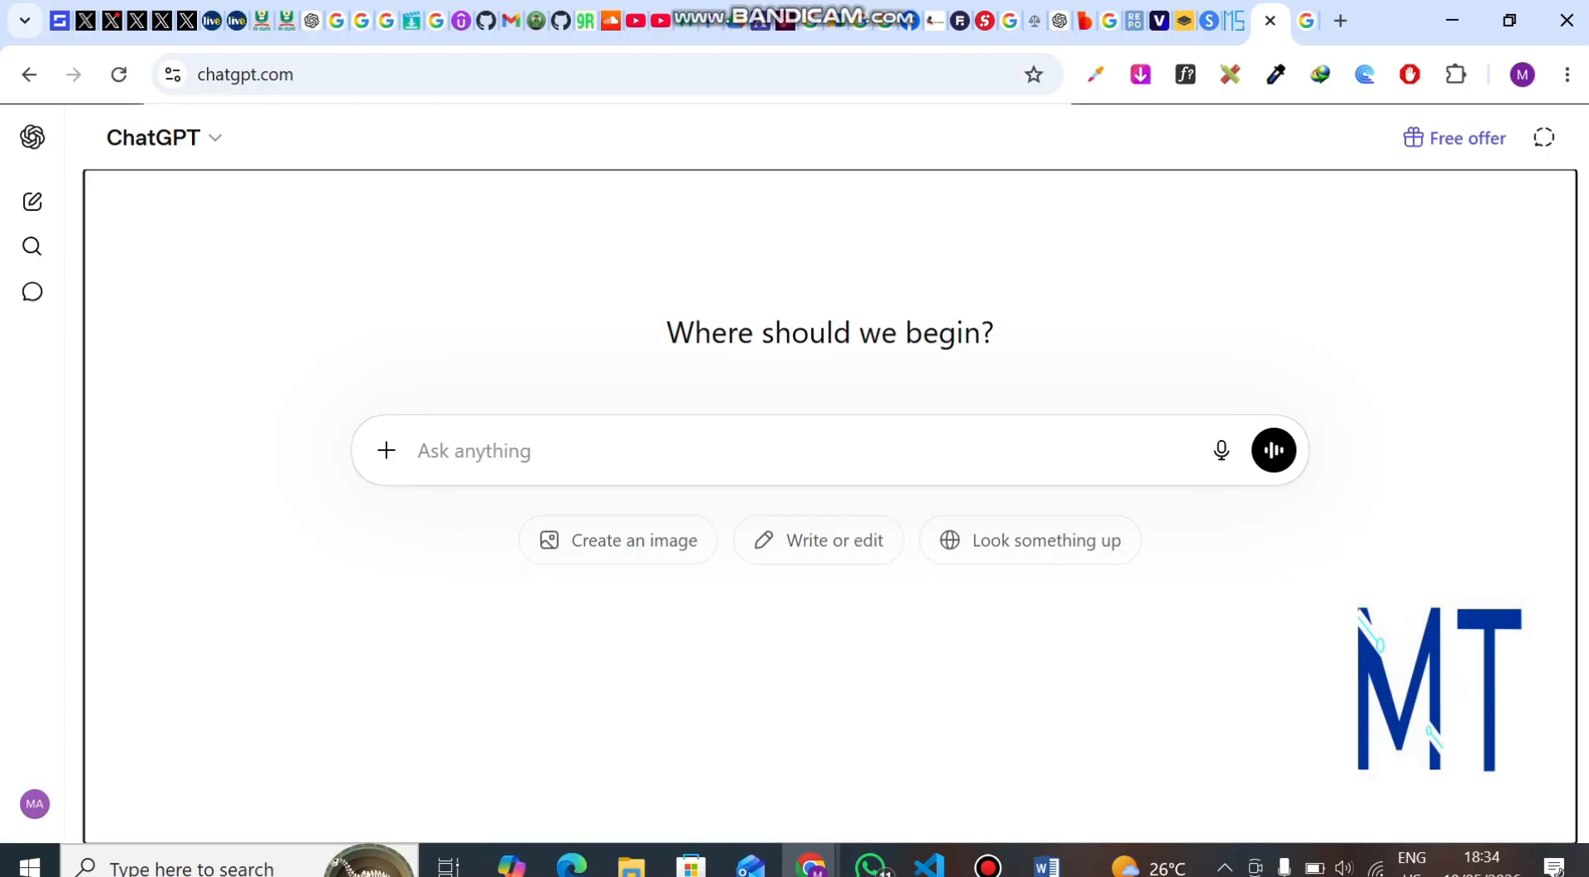
{"action": "left_click", "coordinate": [418, 451]}
{"action": "type", "text": "genera"}
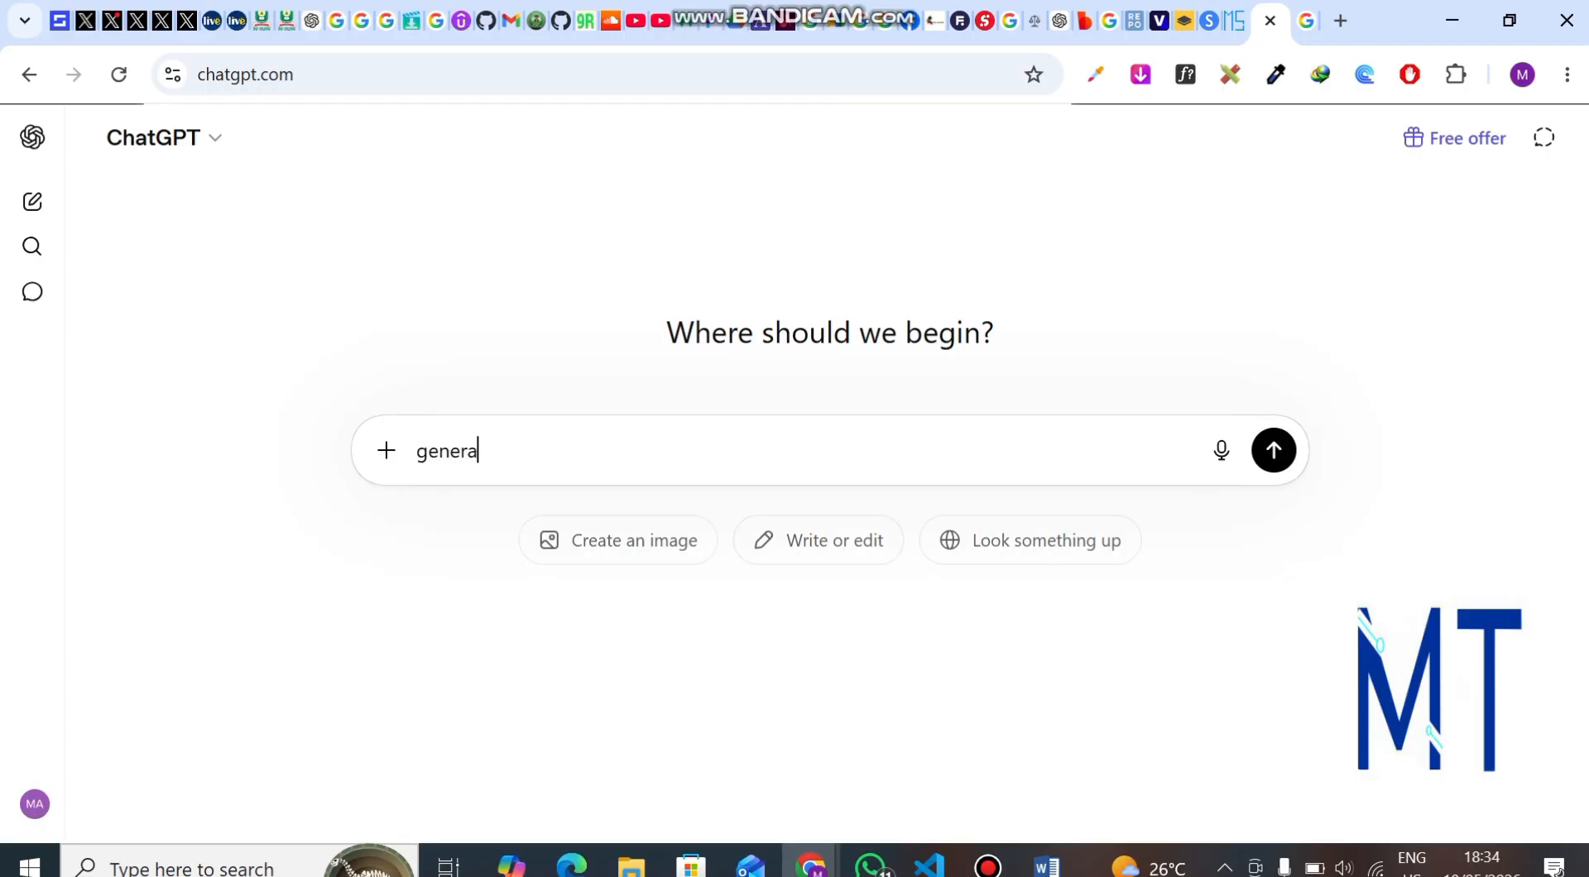
{"action": "type", "text": "te 1000 words i can "}
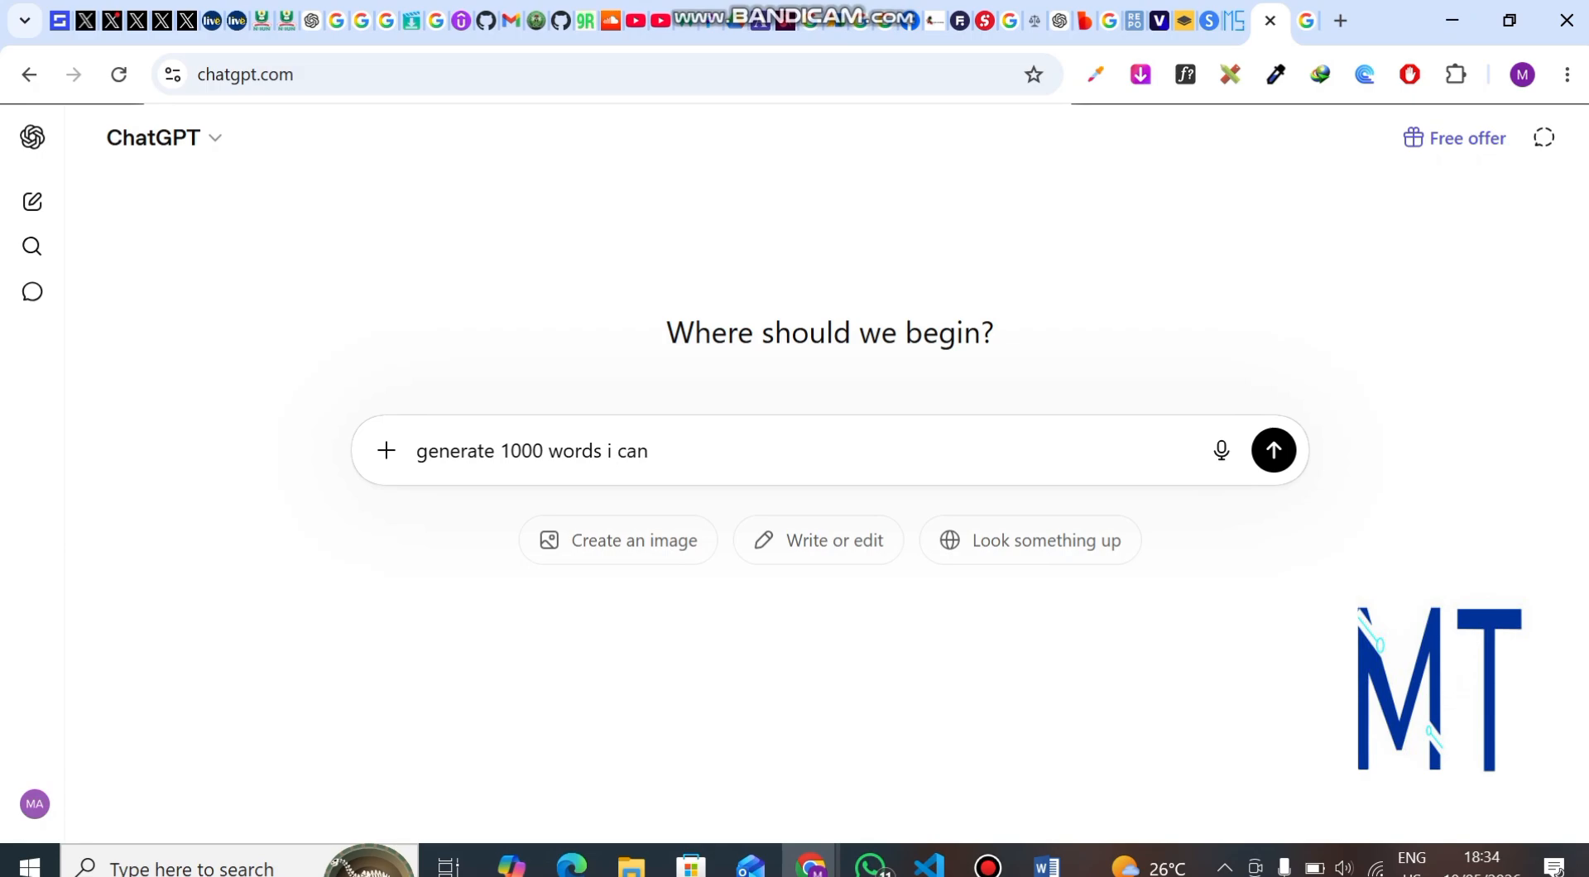
{"action": "type", "text": "use for my document"}
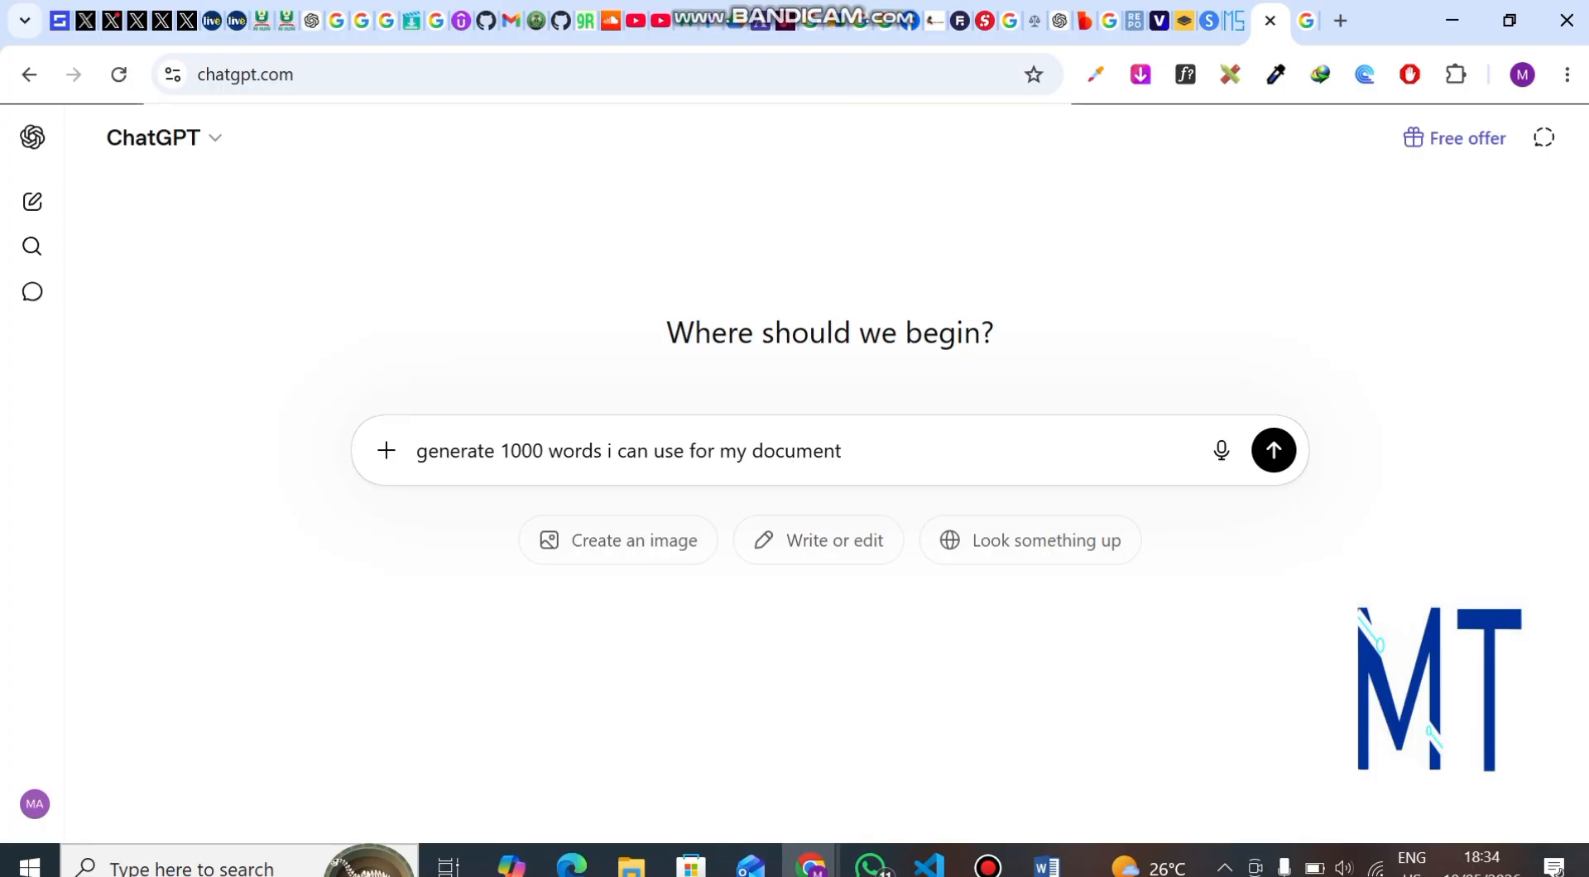
{"action": "type", "text": " in ms word"}
{"action": "key", "text": "Return"}
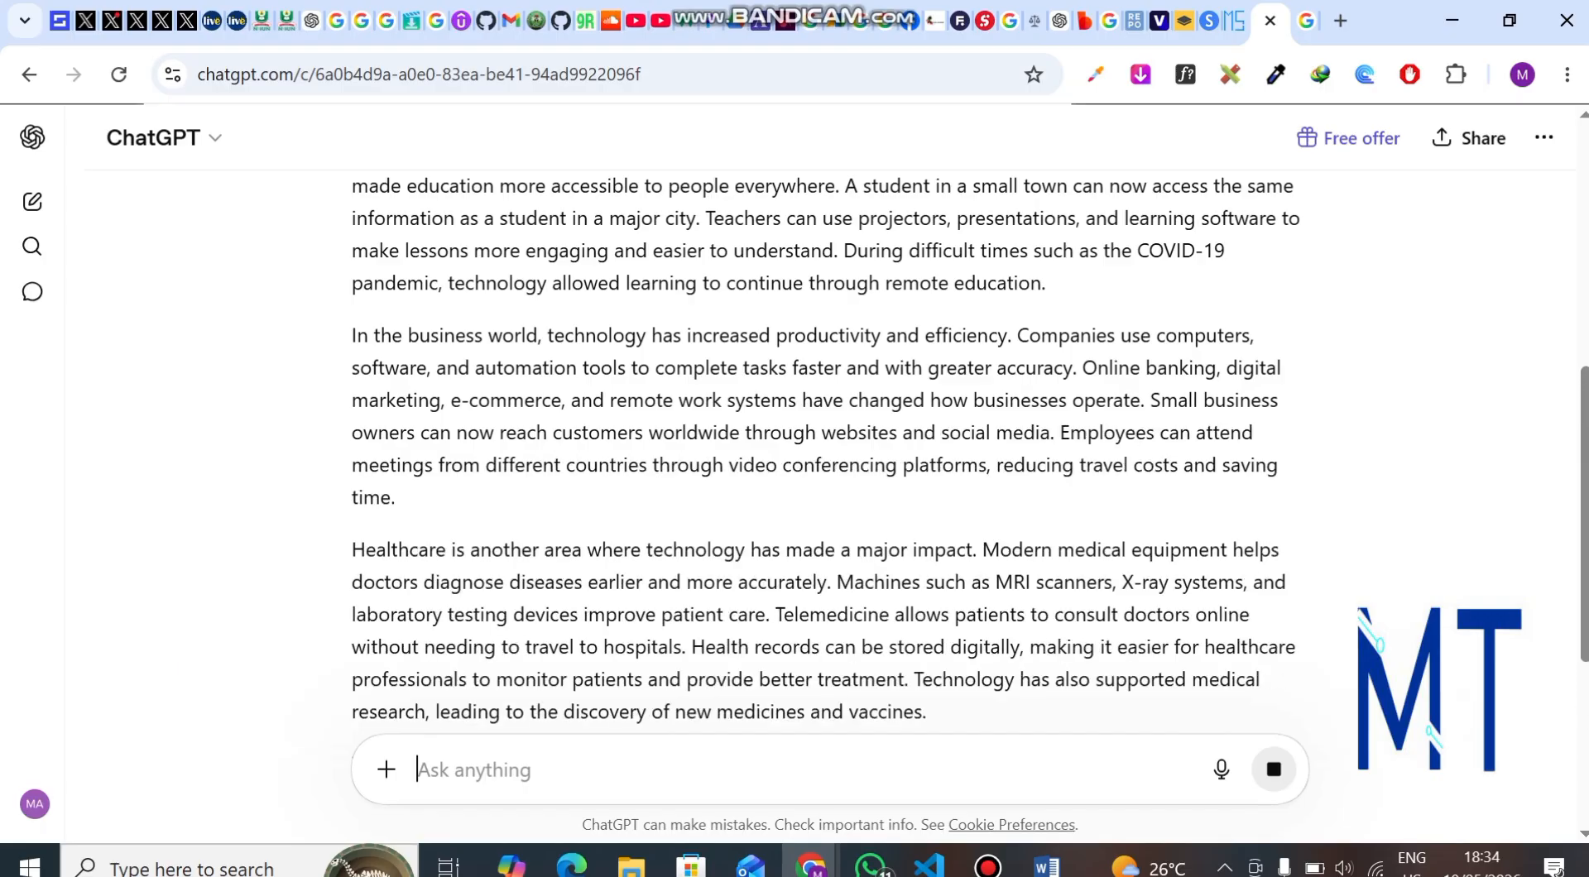
{"action": "scroll", "coordinate": [827, 452], "scroll_direction": "up", "scroll_amount": 3}
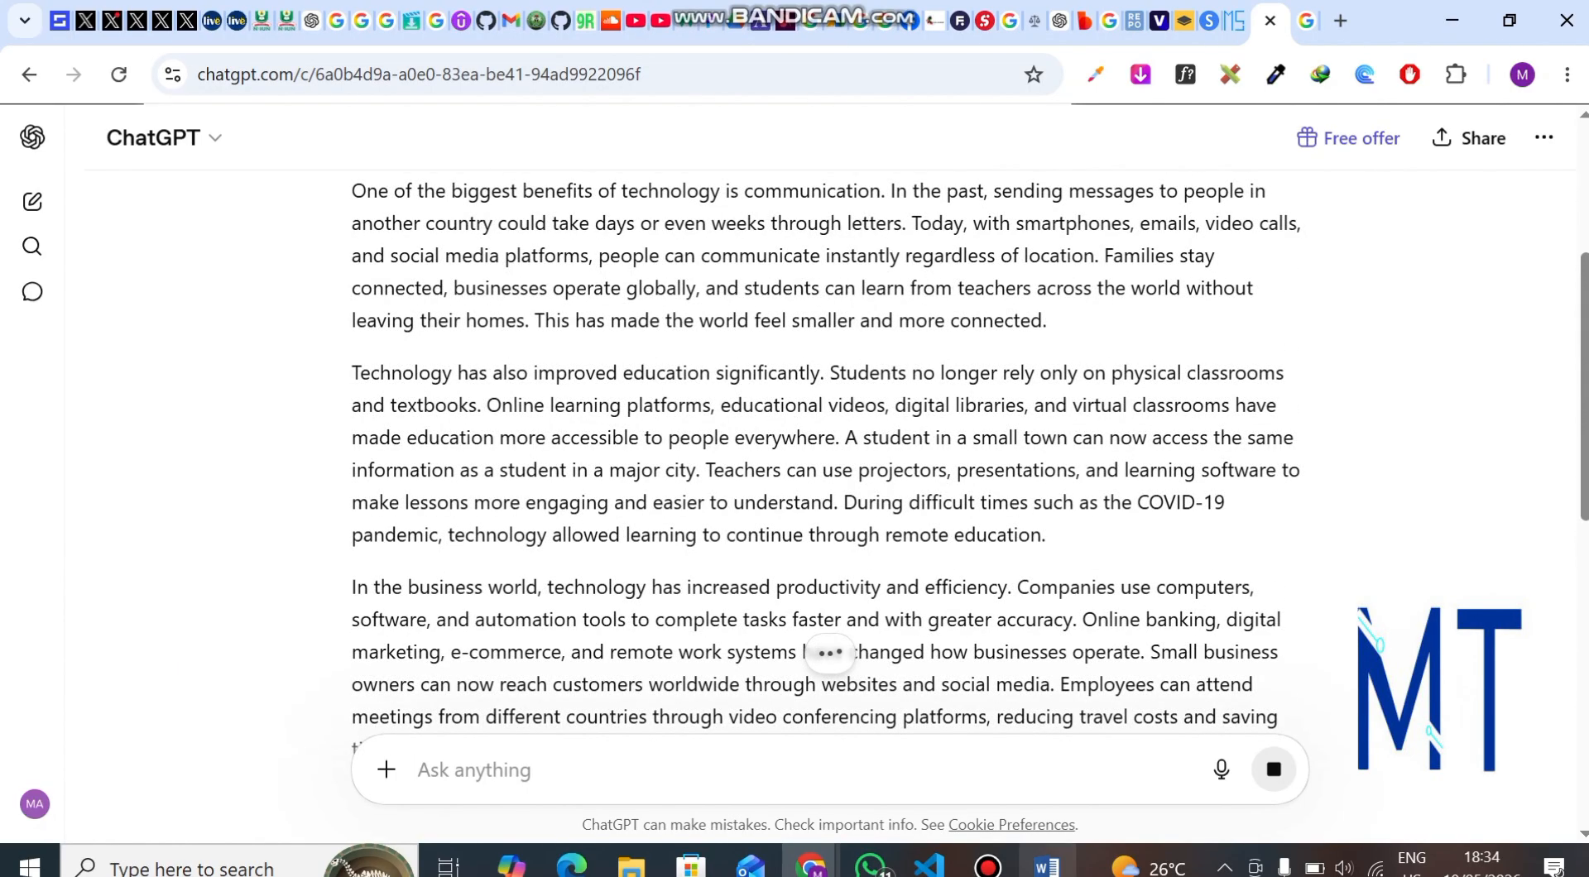
{"action": "left_click", "coordinate": [1047, 865]}
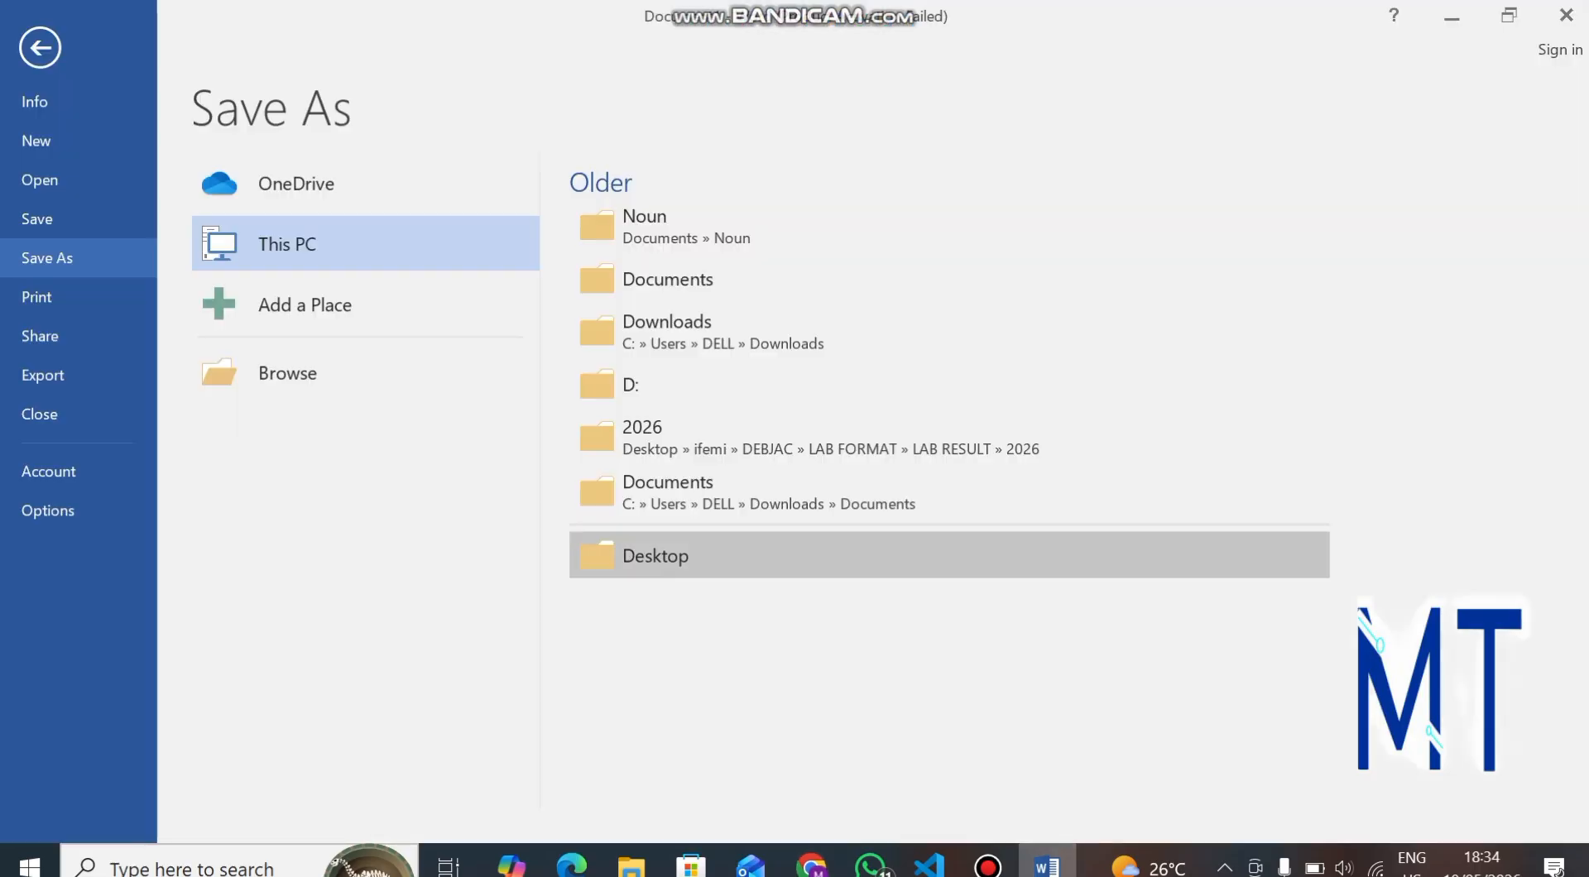
{"action": "key", "text": "Escape"}
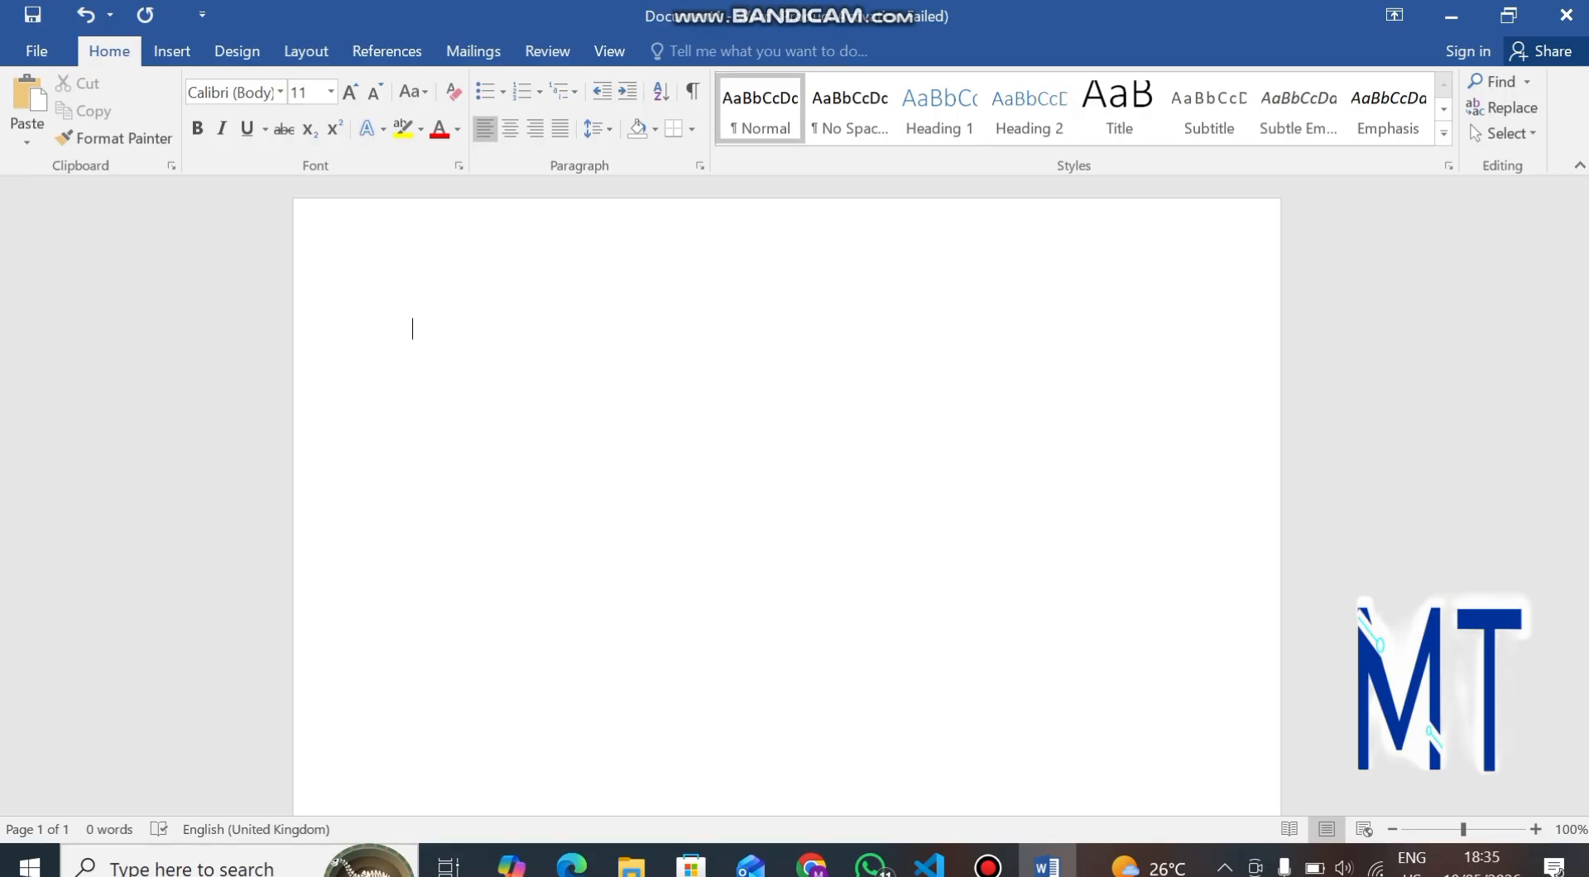
{"action": "type", "text": "addeafjedjfakjflajjakjfajf"}
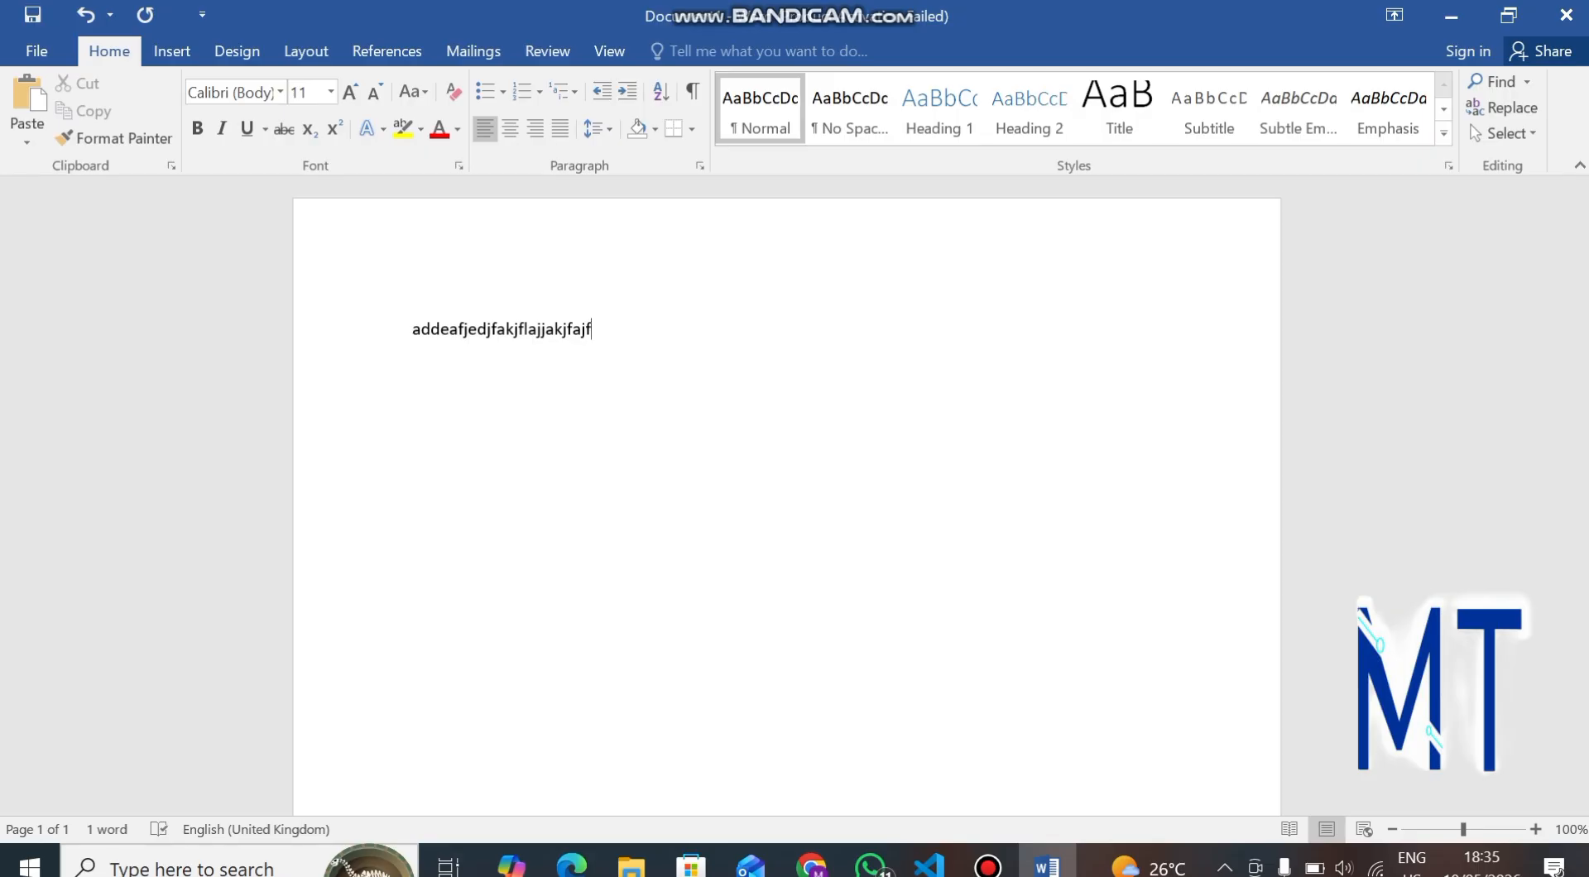
{"action": "key", "text": "BackSpace"}
{"action": "key", "text": "BackSpace"}
{"action": "key", "text": "BackSpace"}
{"action": "key", "text": "BackSpace"}
{"action": "key", "text": "BackSpace"}
{"action": "key", "text": "BackSpace"}
{"action": "key", "text": "BackSpace"}
{"action": "key", "text": "BackSpace"}
{"action": "key", "text": "BackSpace"}
{"action": "key", "text": "BackSpace"}
{"action": "key", "text": "BackSpace"}
{"action": "key", "text": "BackSpace"}
{"action": "key", "text": "BackSpace"}
{"action": "key", "text": "BackSpace"}
{"action": "key", "text": "BackSpace"}
{"action": "key", "text": "BackSpace"}
{"action": "key", "text": "BackSpace"}
{"action": "key", "text": "BackSpace"}
{"action": "key", "text": "BackSpace"}
{"action": "key", "text": "BackSpace"}
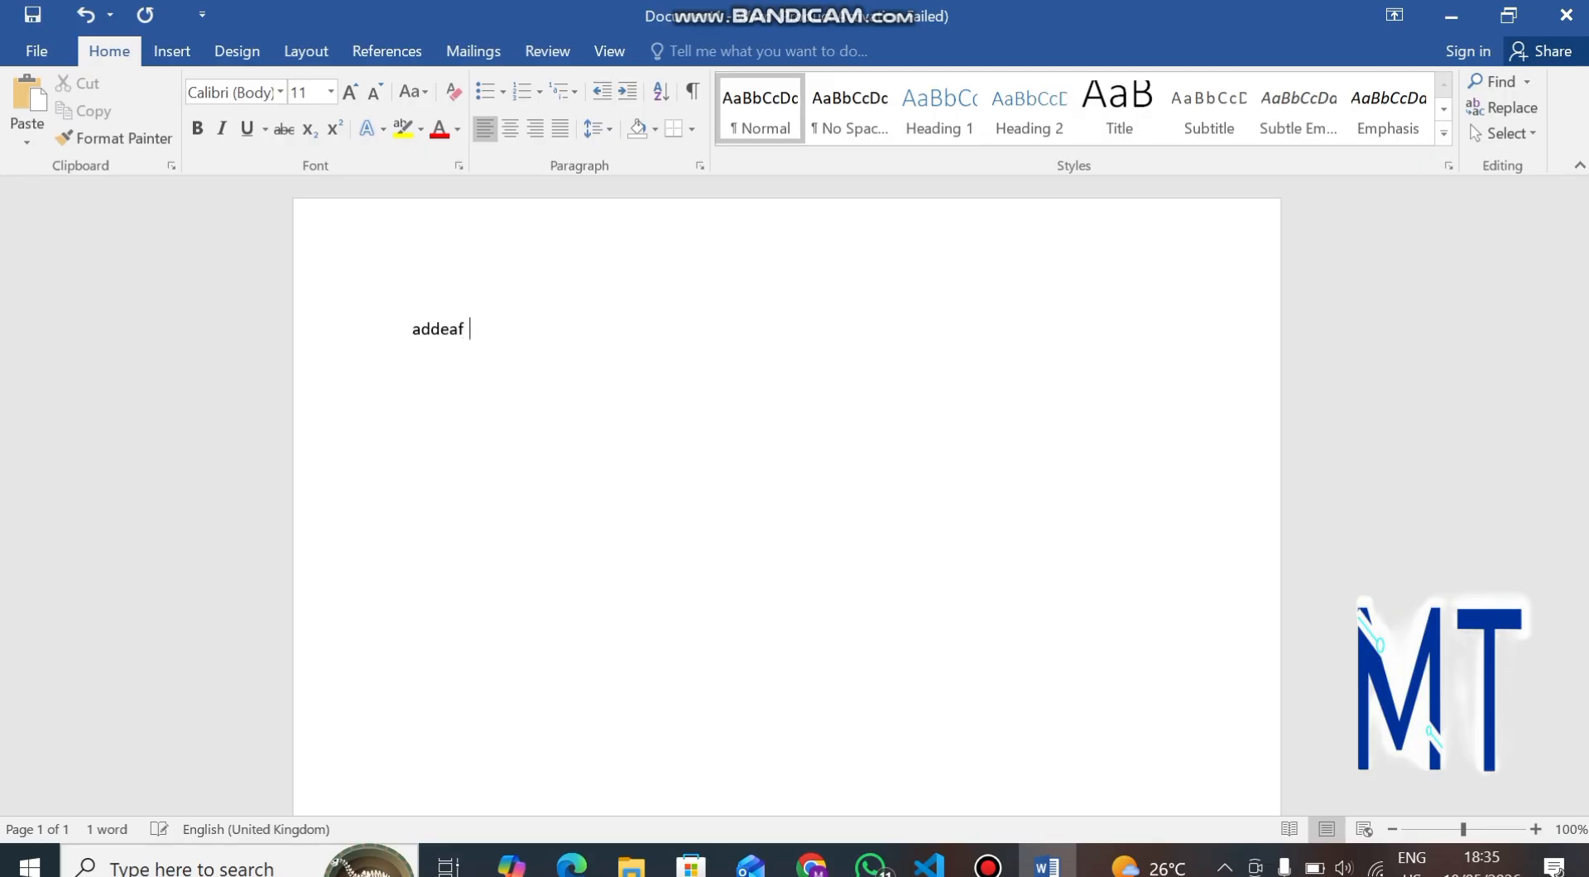
{"action": "key", "text": "BackSpace"}
{"action": "mouse_move", "coordinate": [811, 865]}
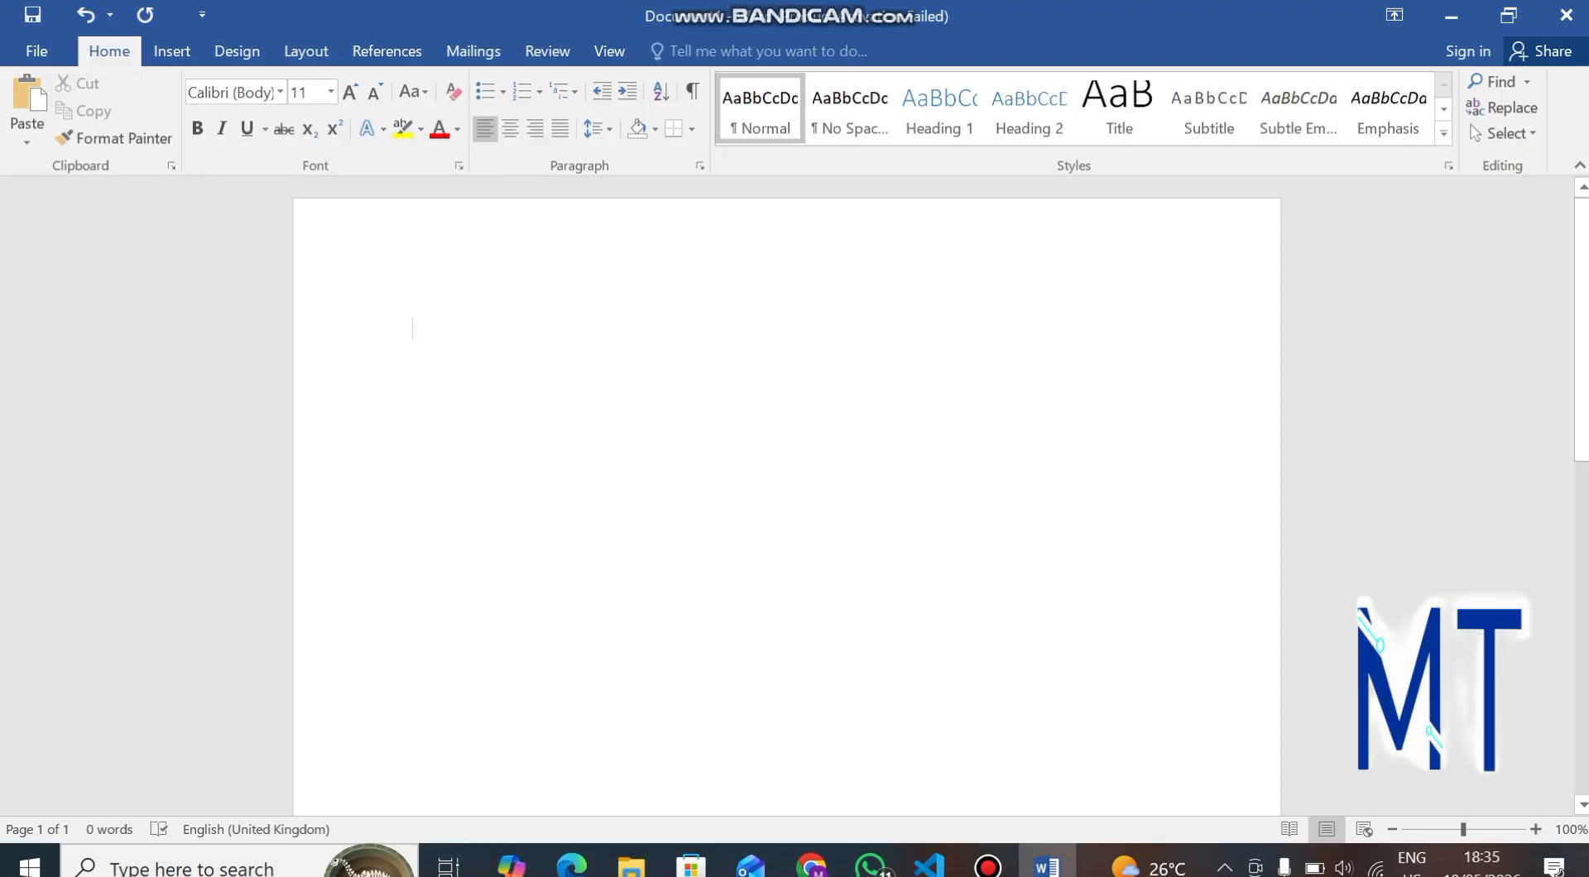
{"action": "type", "text": "jmeafa"}
{"action": "key", "text": "BackSpace"}
{"action": "key", "text": "BackSpace"}
{"action": "key", "text": "BackSpace"}
{"action": "key", "text": "BackSpace"}
{"action": "key", "text": "BackSpace"}
{"action": "key", "text": "BackSpace"}
Select and copy the whole essay from ChatGPT's response, from the title to the final paragraph.
{"action": "left_click", "coordinate": [674, 737]}
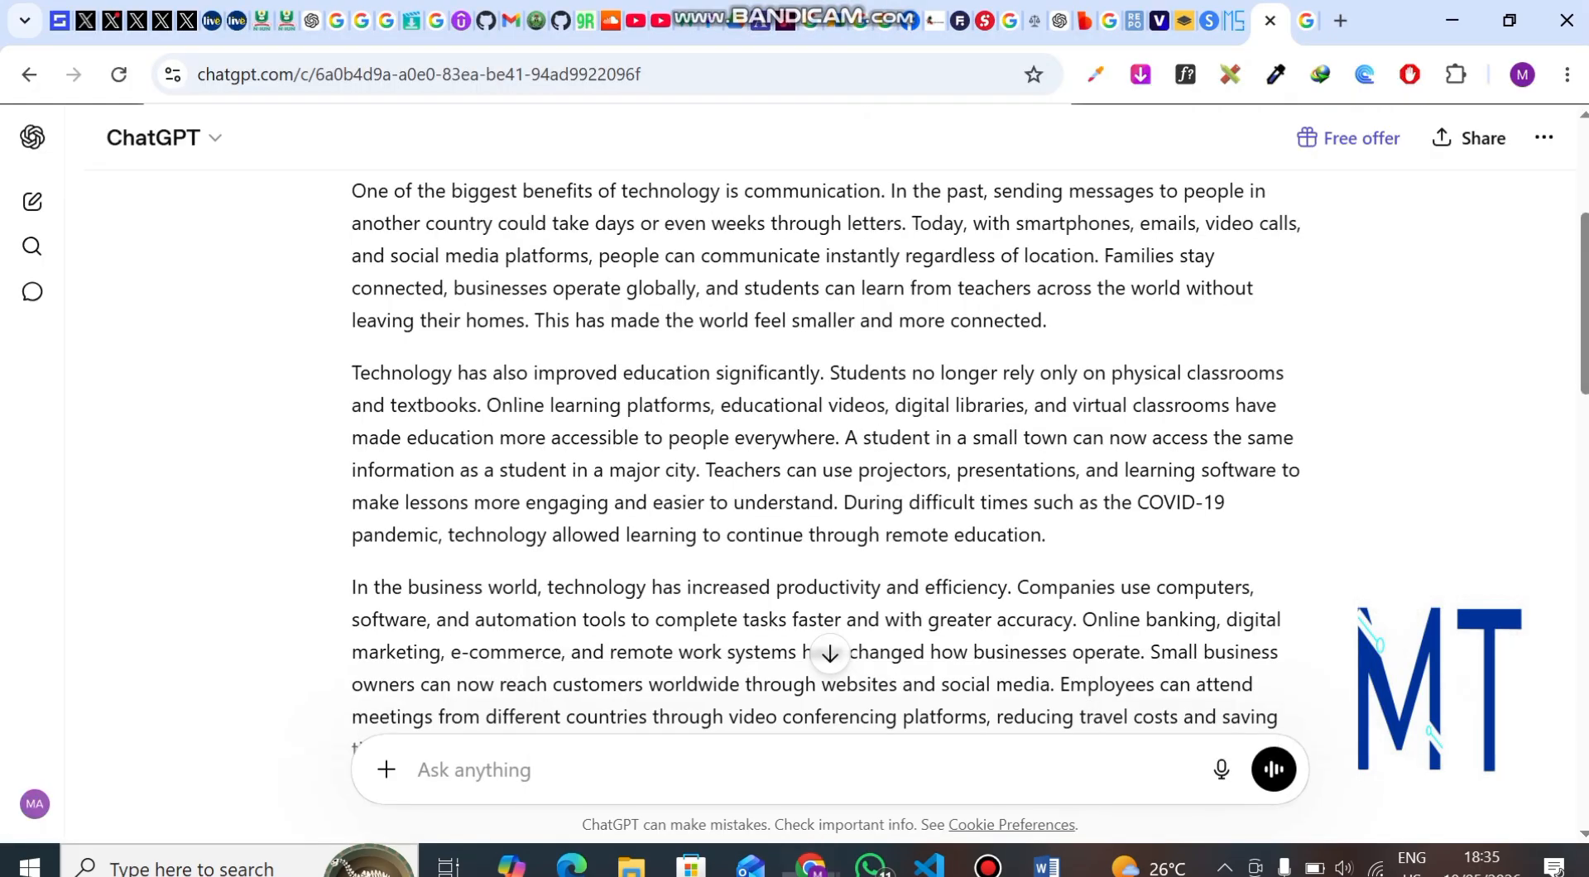
{"action": "scroll", "coordinate": [828, 455], "scroll_direction": "down", "scroll_amount": 15}
{"action": "scroll", "coordinate": [827, 455], "scroll_direction": "up", "scroll_amount": 9}
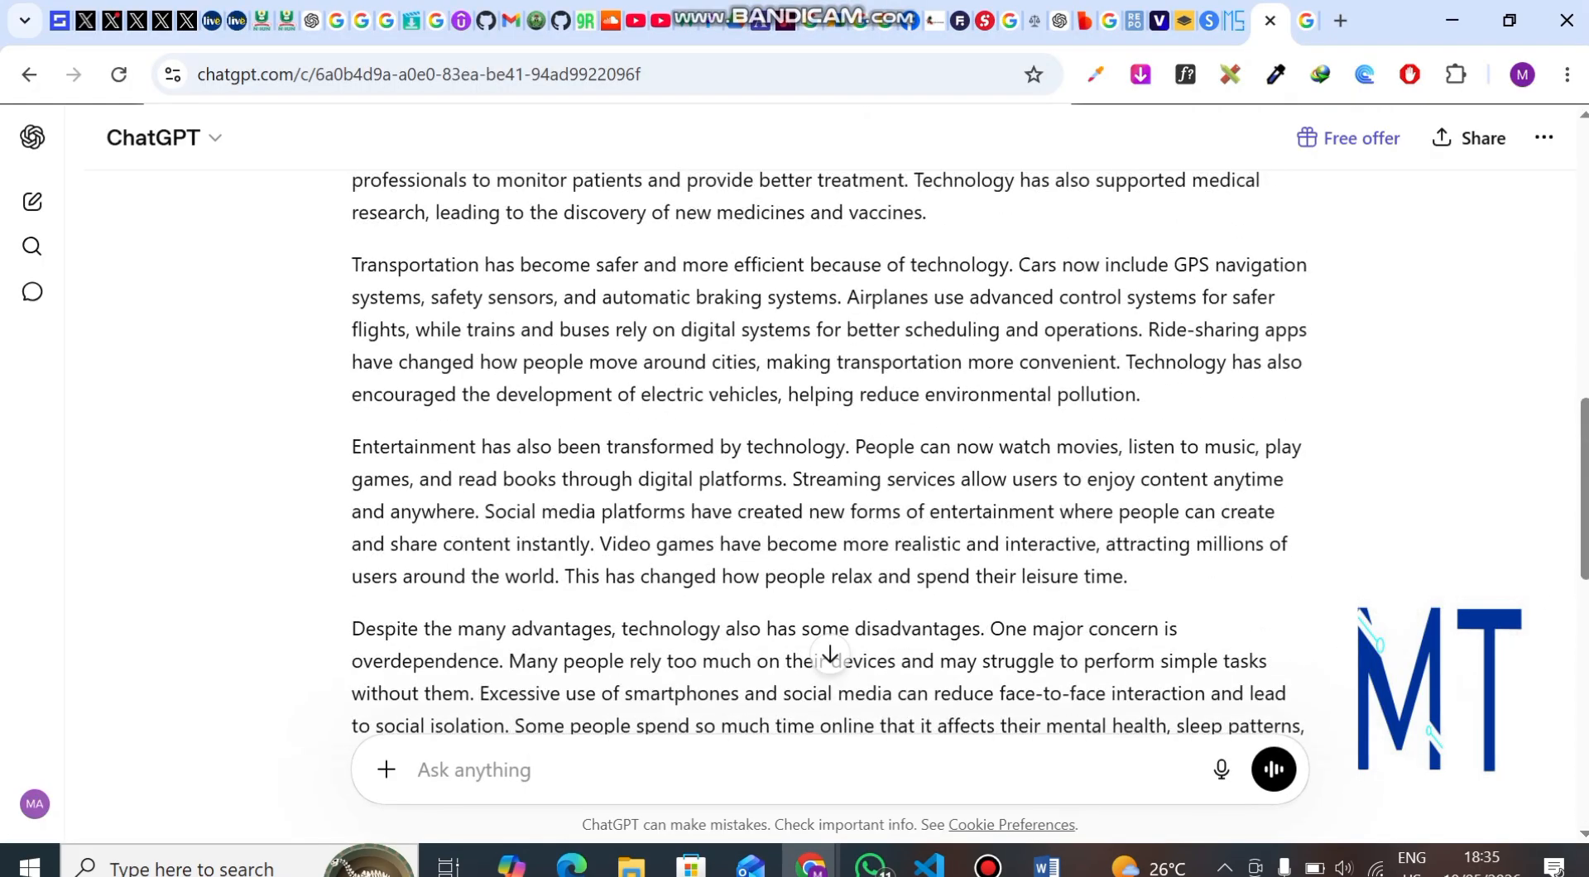
{"action": "scroll", "coordinate": [827, 455], "scroll_direction": "up", "scroll_amount": 10}
{"action": "left_click_drag", "start_coordinate": [352, 310], "coordinate": [678, 554]}
{"action": "scroll", "coordinate": [530, 454], "scroll_direction": "down", "scroll_amount": 8}
{"action": "scroll", "coordinate": [678, 554], "scroll_direction": "down", "scroll_amount": 3}
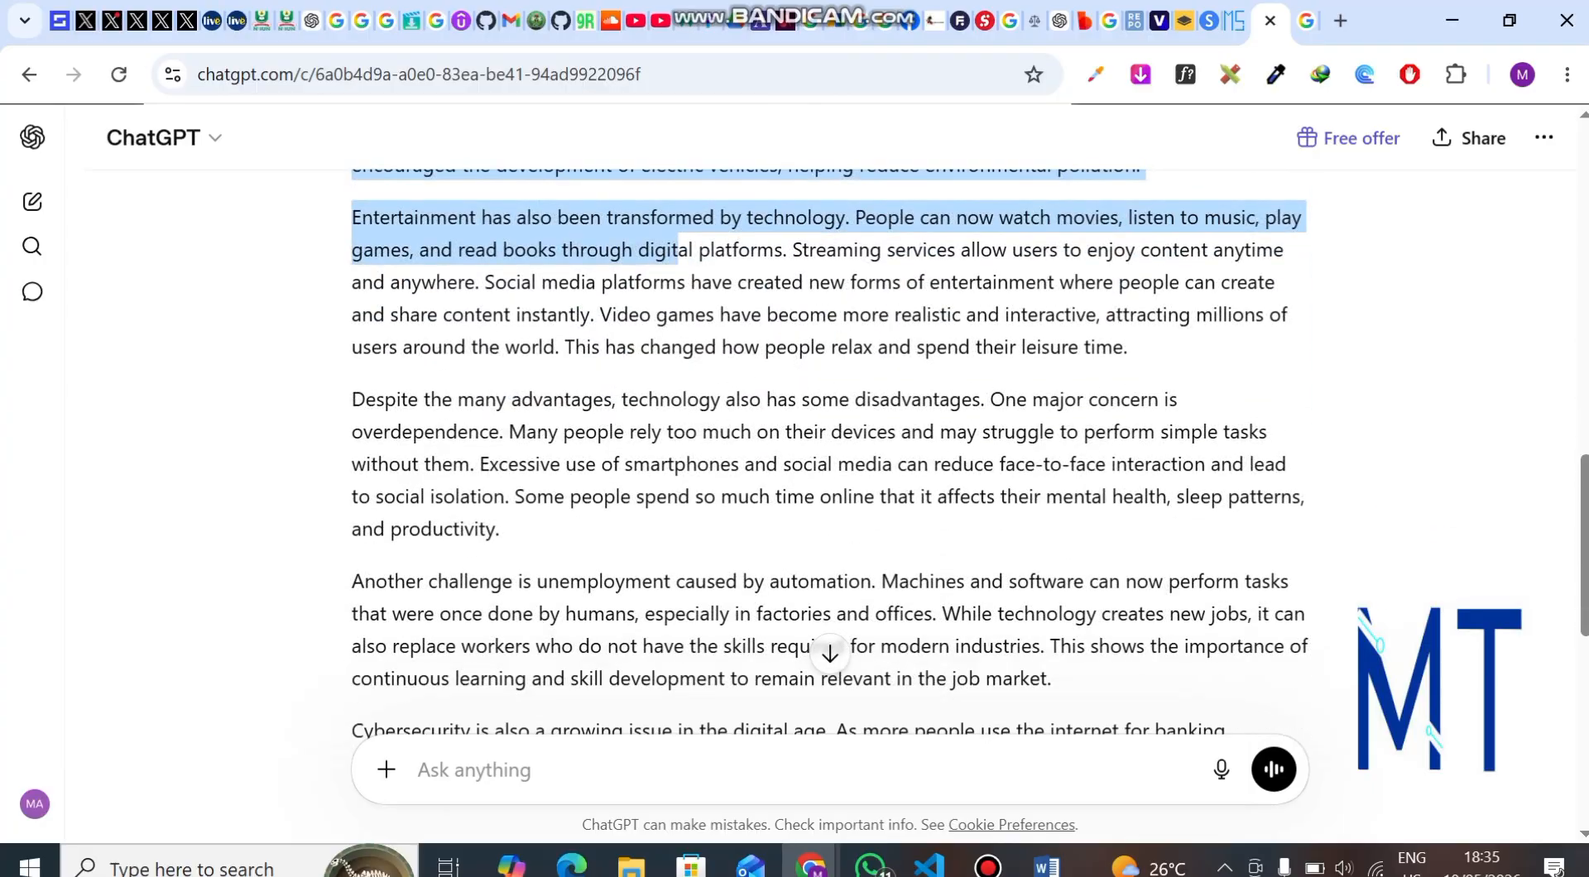
{"action": "left_click_drag", "start_coordinate": [678, 248], "coordinate": [937, 613]}
{"action": "scroll", "coordinate": [938, 614], "scroll_direction": "down", "scroll_amount": 6}
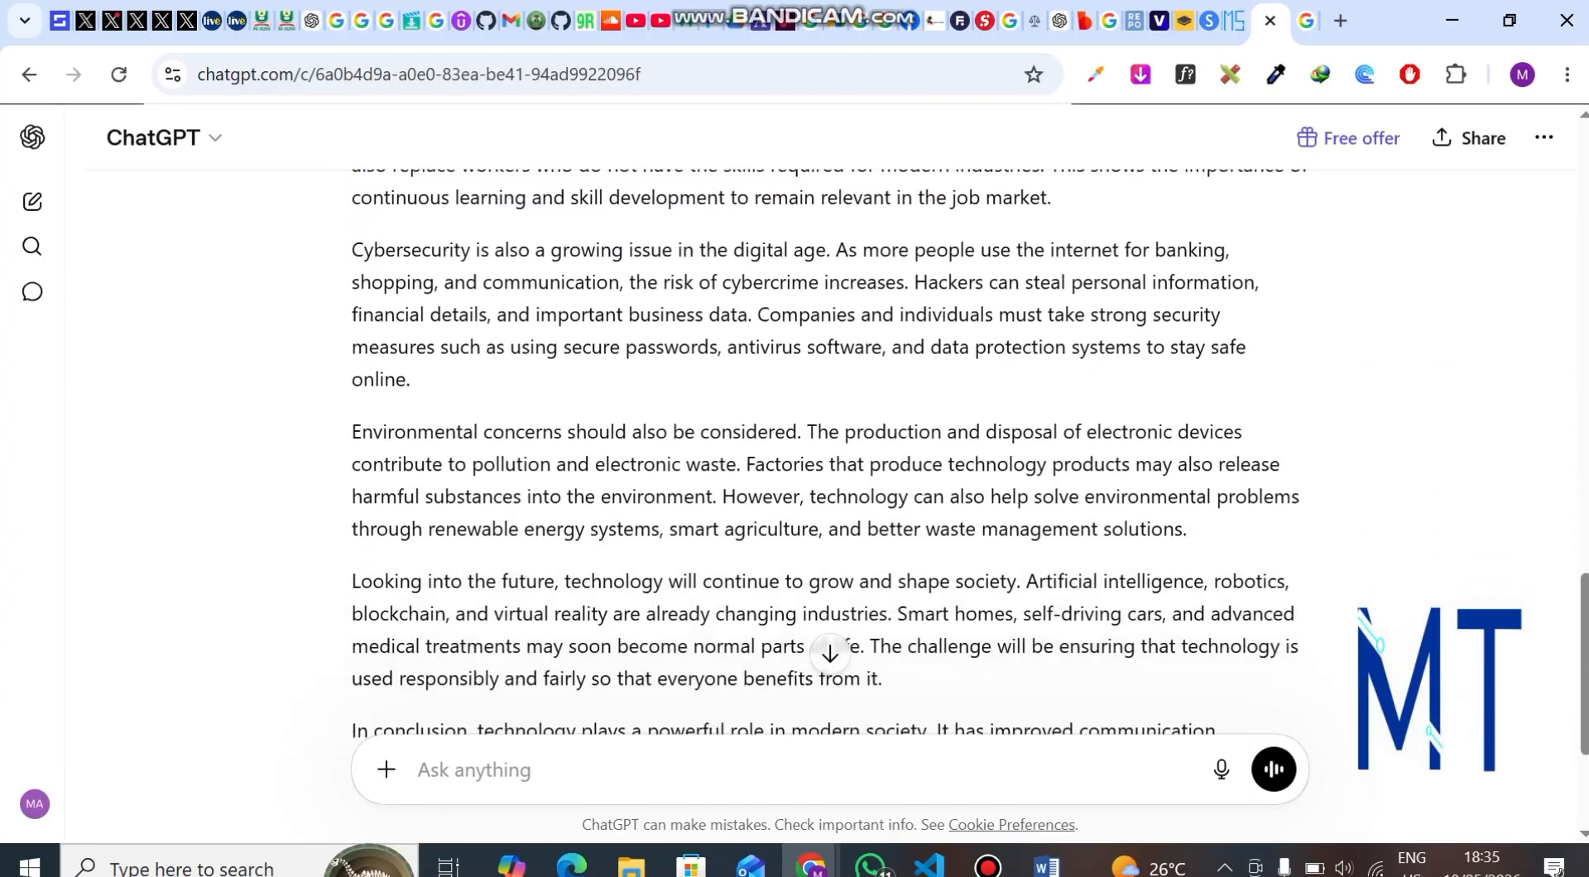
{"action": "scroll", "coordinate": [937, 613], "scroll_direction": "down", "scroll_amount": 3}
{"action": "left_click_drag", "start_coordinate": [938, 613], "coordinate": [630, 594]}
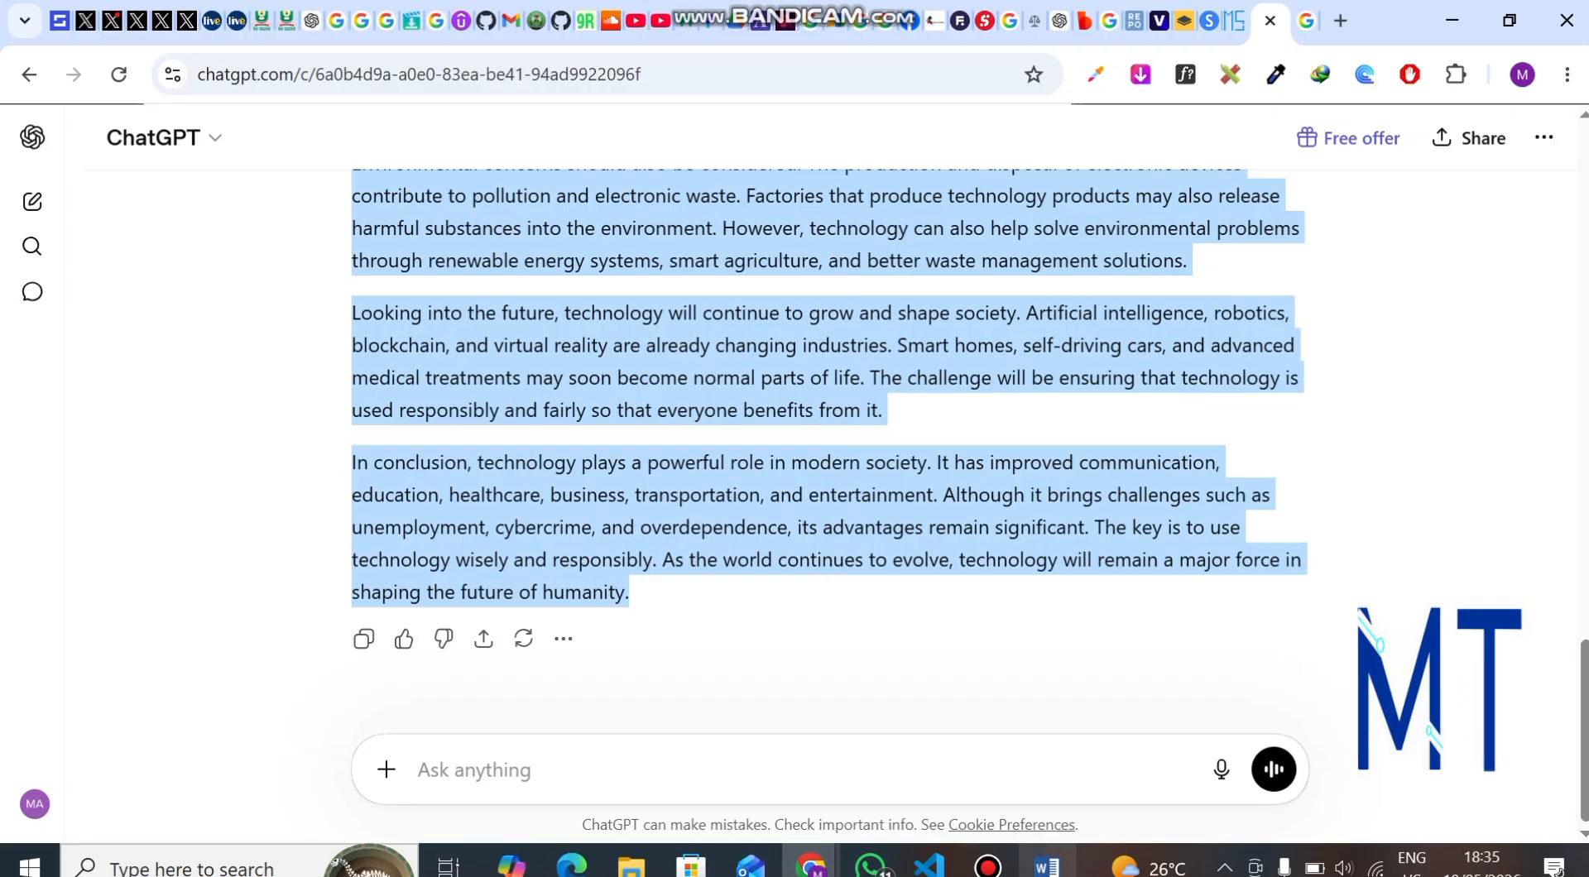
Paste the copied essay into the blank Word document.
{"action": "left_click", "coordinate": [1047, 865]}
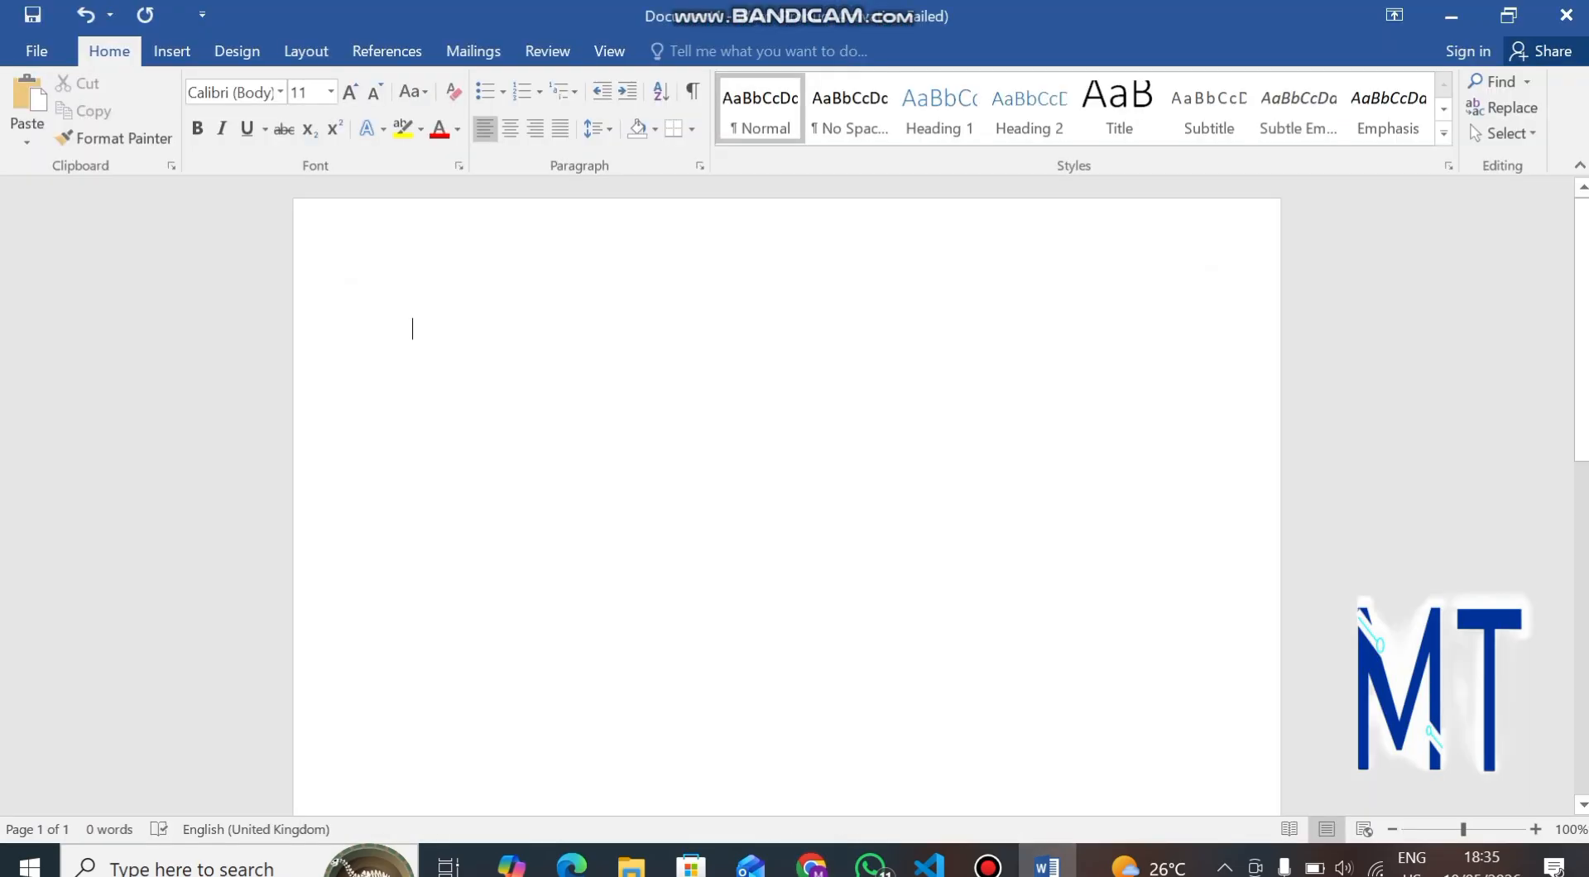
{"action": "key", "text": "ctrl+v"}
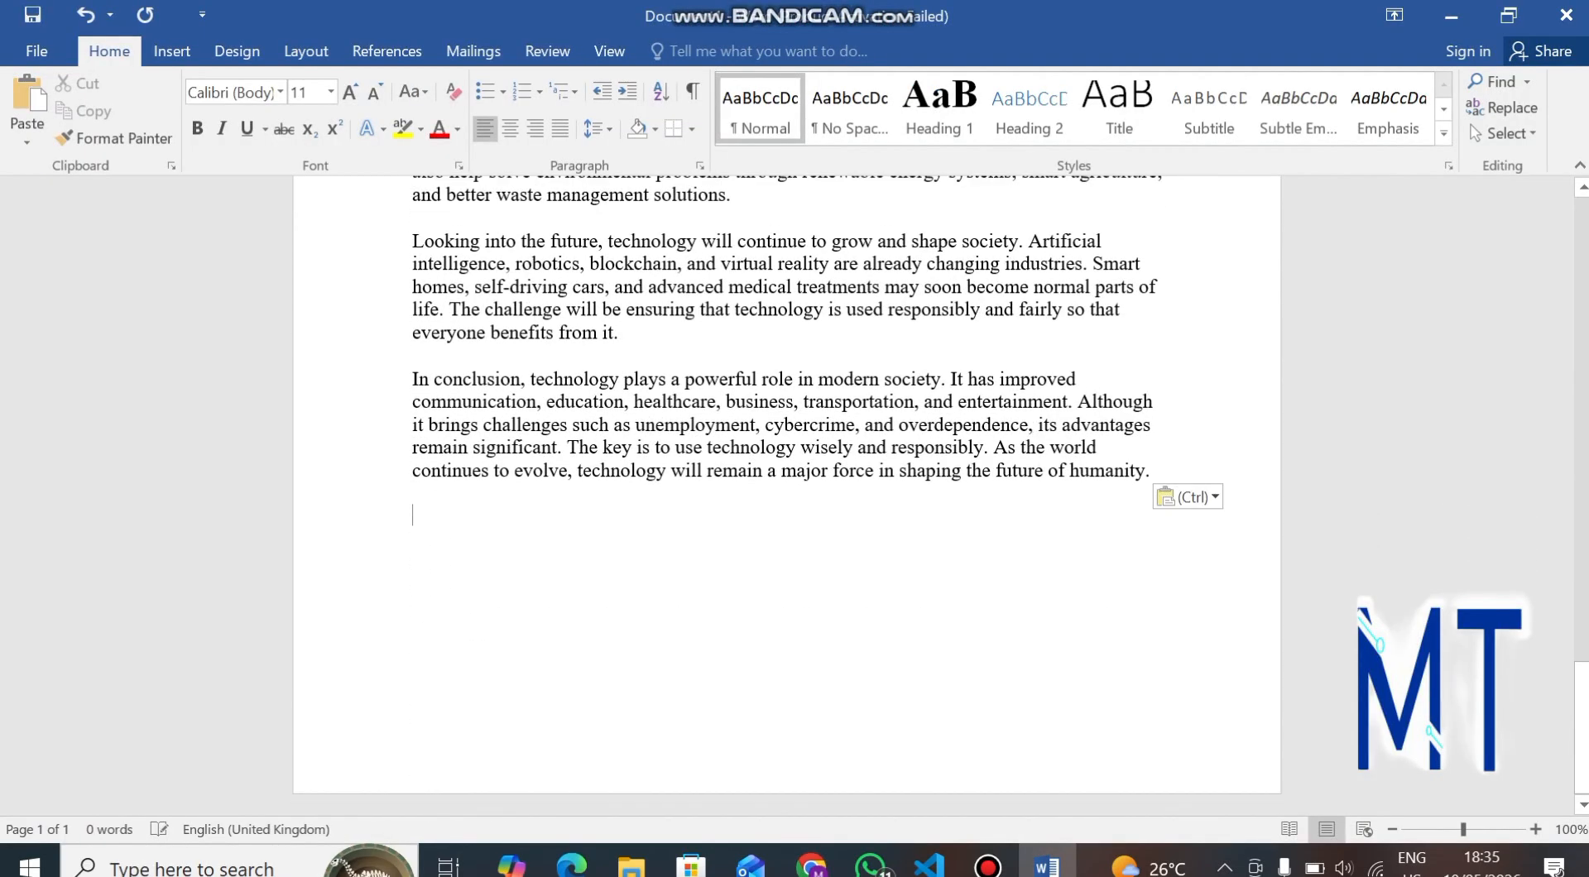
{"action": "scroll", "coordinate": [787, 496], "scroll_direction": "up", "scroll_amount": 20}
{"action": "scroll", "coordinate": [787, 496], "scroll_direction": "down", "scroll_amount": 20}
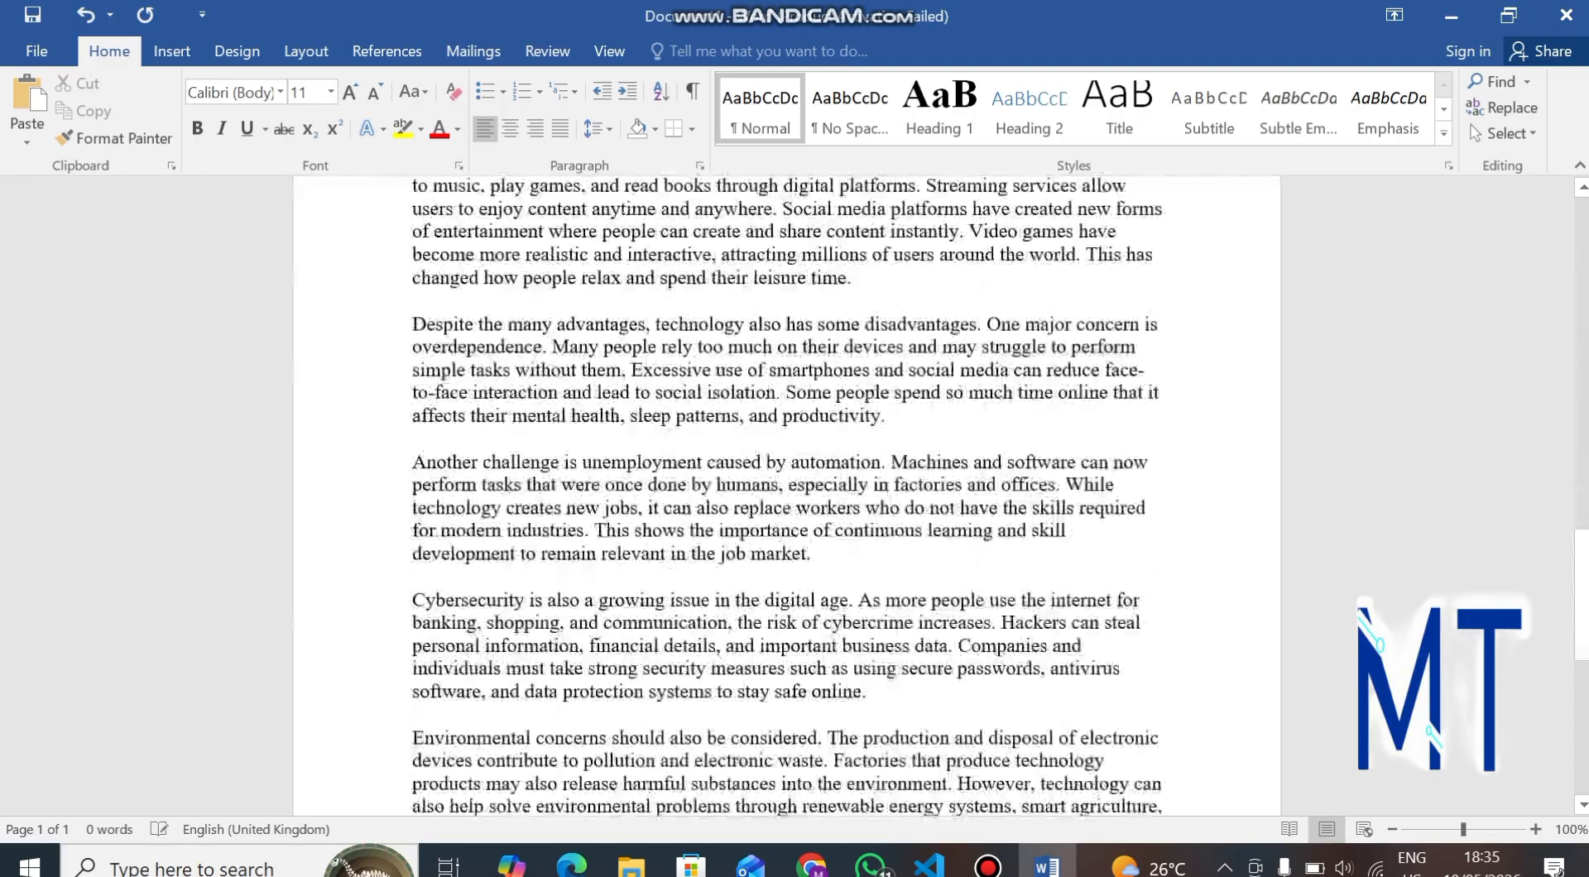
{"action": "scroll", "coordinate": [787, 497], "scroll_direction": "up", "scroll_amount": 20}
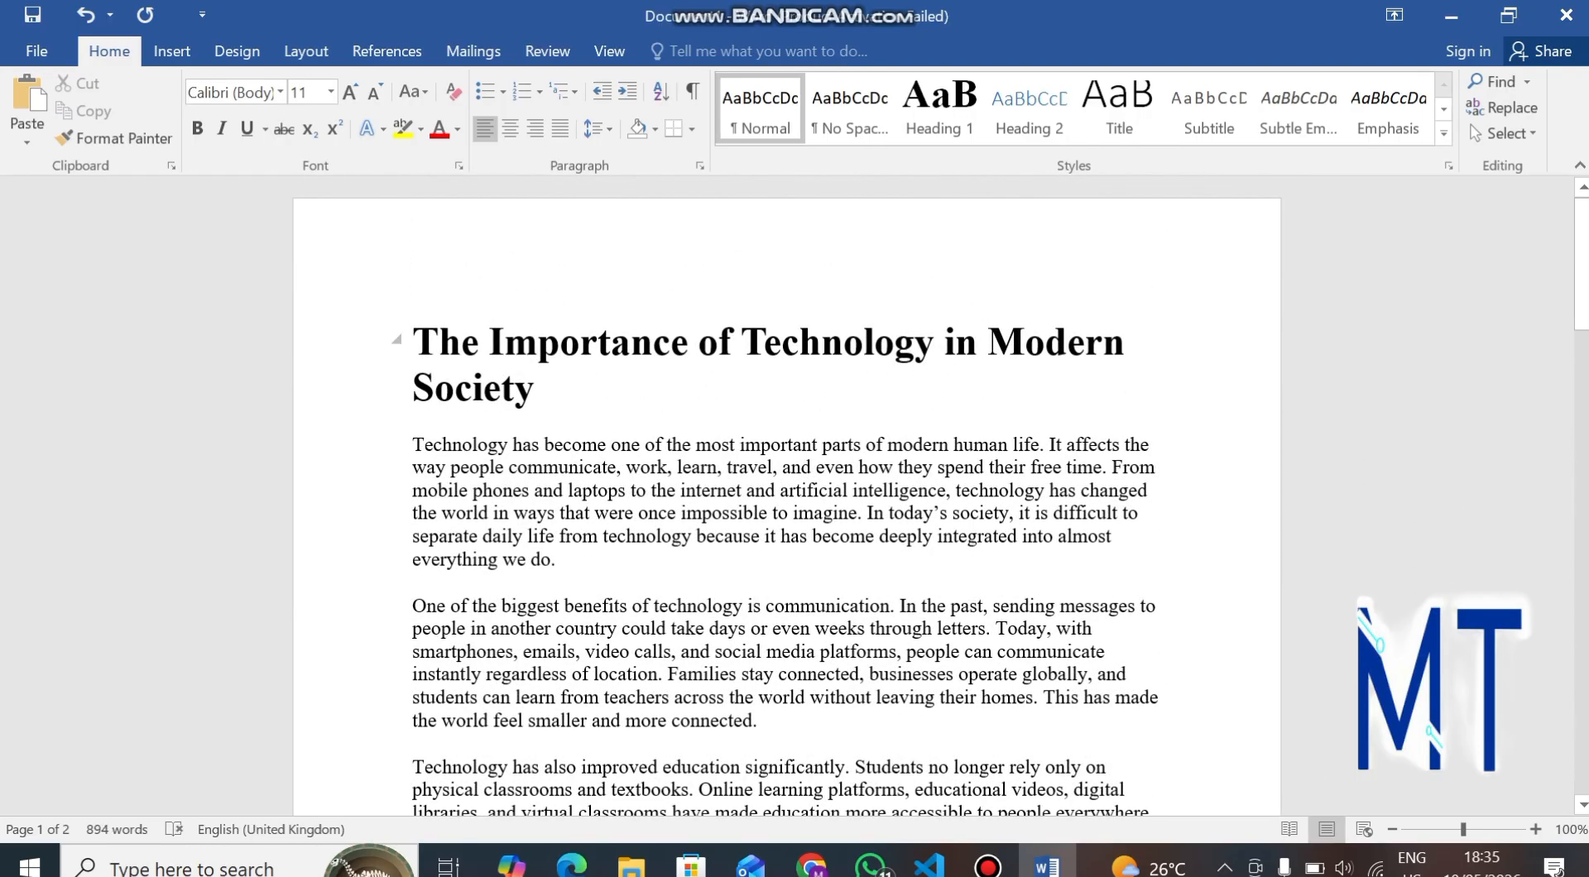
{"action": "scroll", "coordinate": [787, 496], "scroll_direction": "down", "scroll_amount": 3}
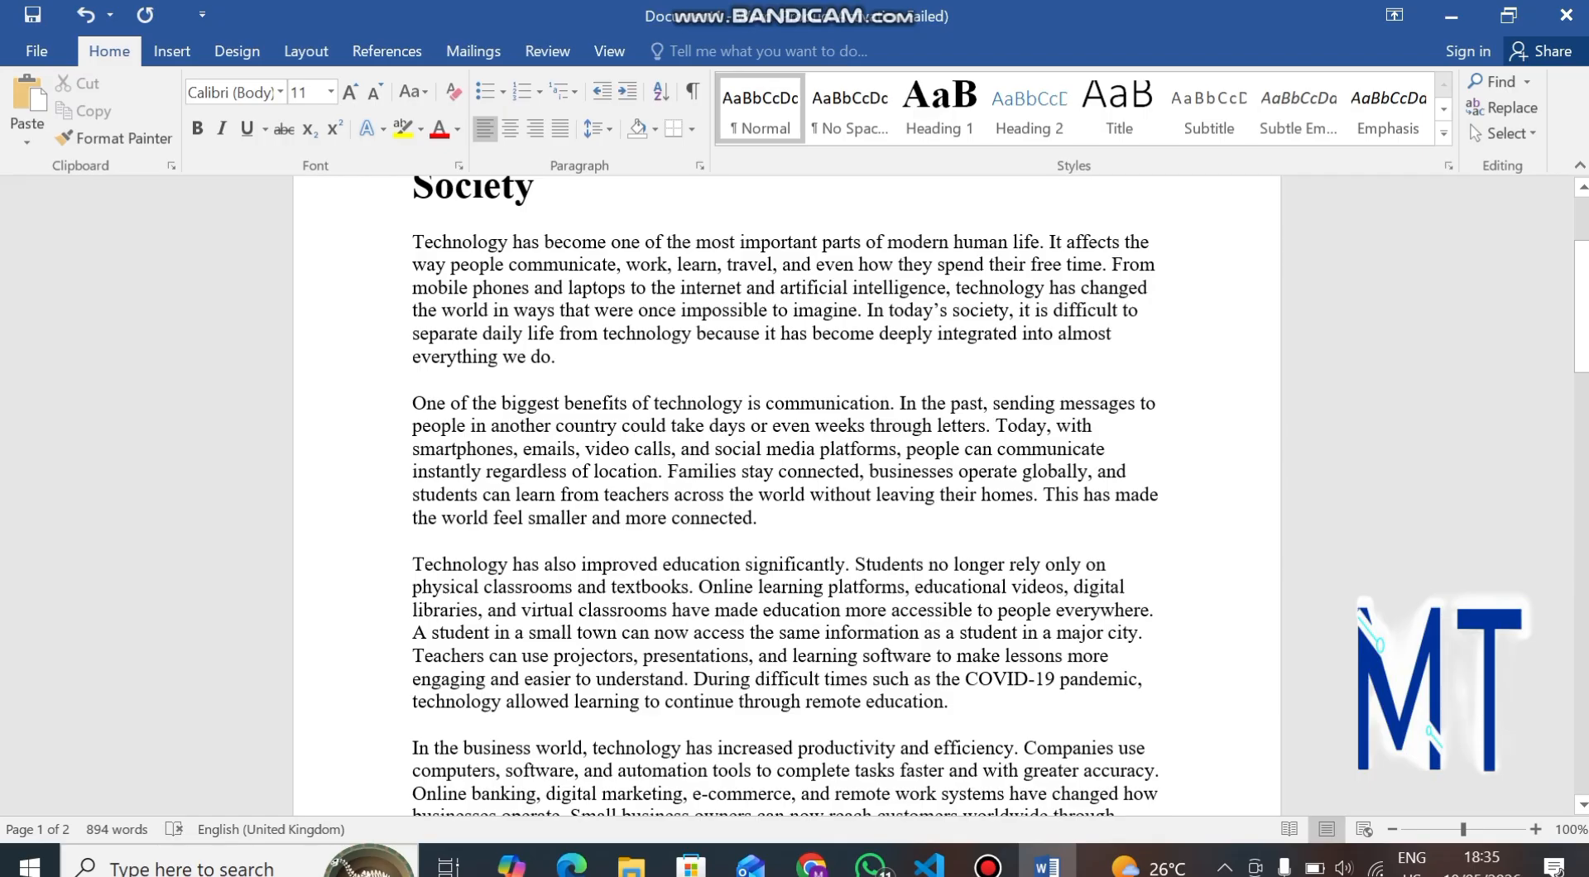
{"action": "scroll", "coordinate": [787, 496], "scroll_direction": "down", "scroll_amount": 11}
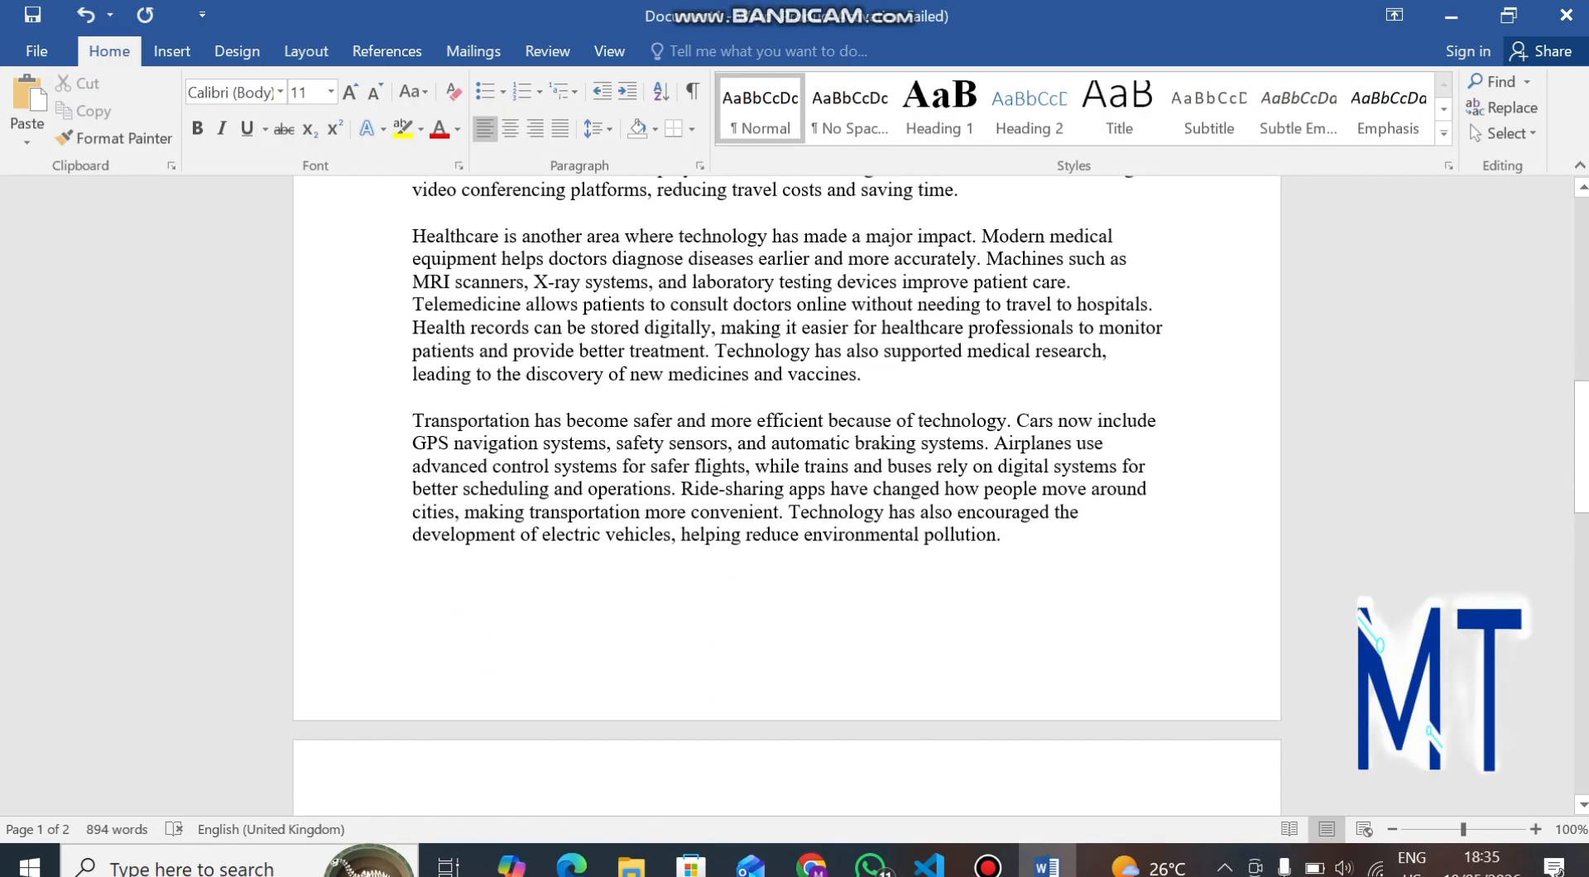
{"action": "scroll", "coordinate": [787, 496], "scroll_direction": "down", "scroll_amount": 3}
{"action": "scroll", "coordinate": [787, 497], "scroll_direction": "down", "scroll_amount": 20}
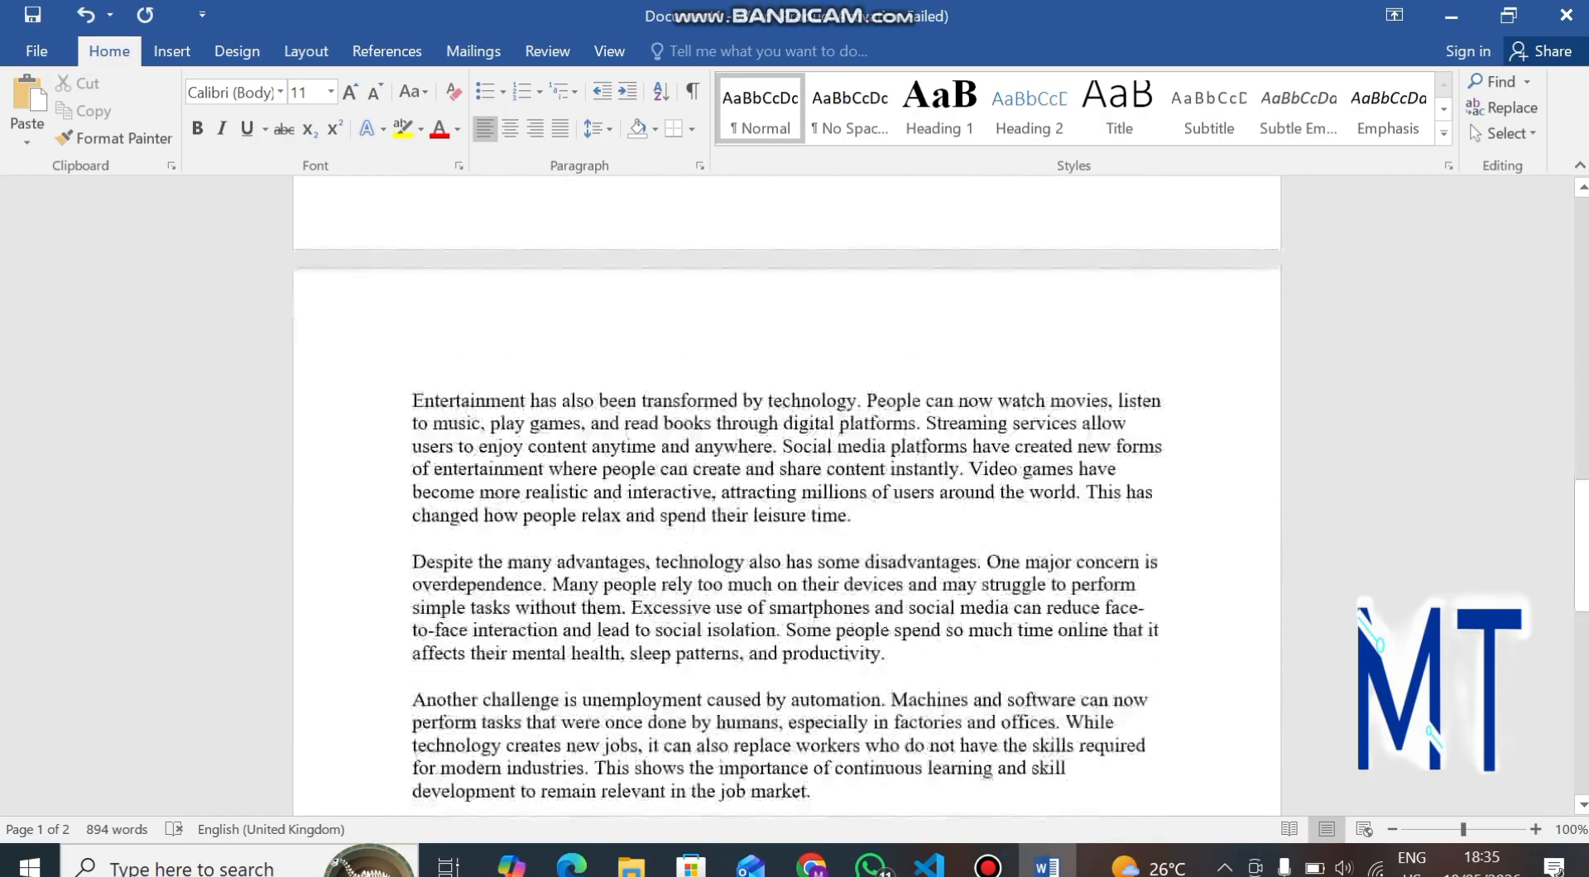
{"action": "scroll", "coordinate": [787, 496], "scroll_direction": "up", "scroll_amount": 20}
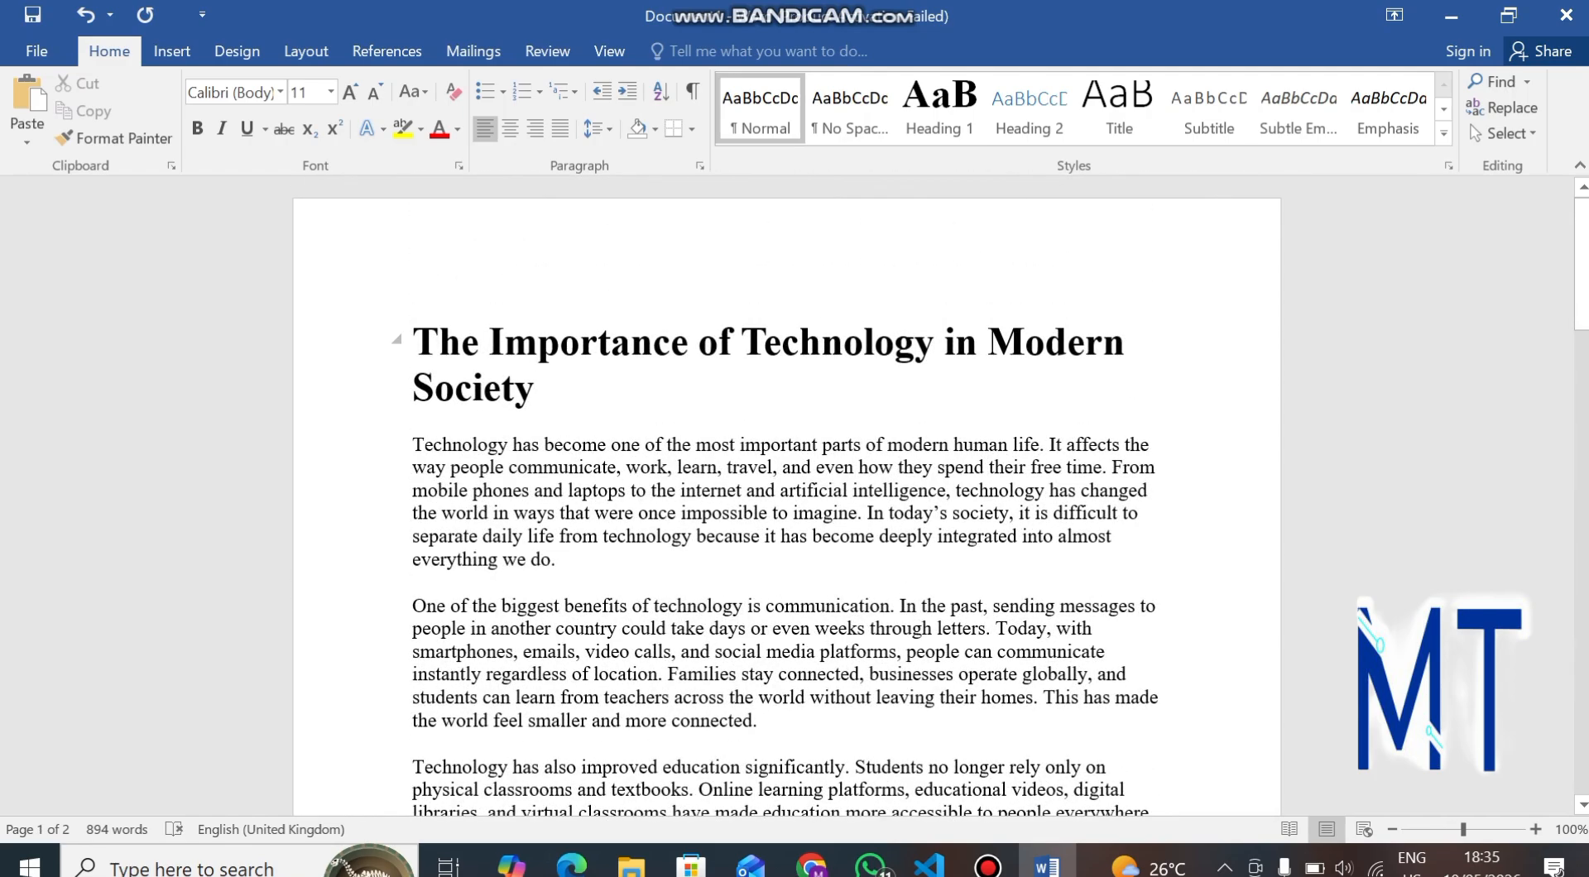
{"action": "left_click_drag", "start_coordinate": [414, 343], "coordinate": [549, 393]}
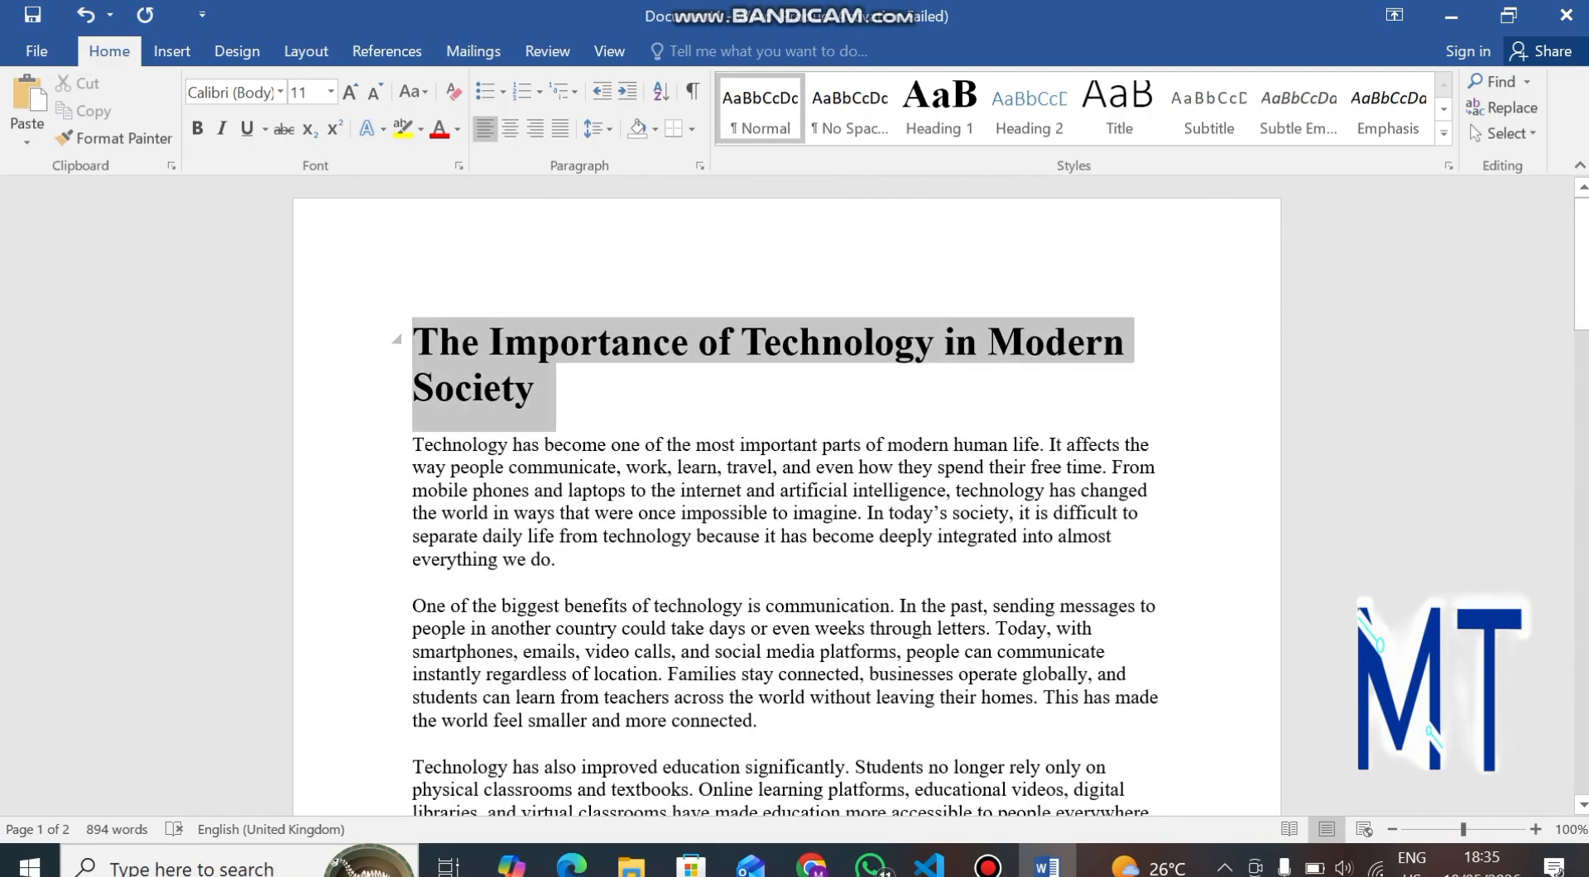
{"action": "left_click", "coordinate": [540, 389]}
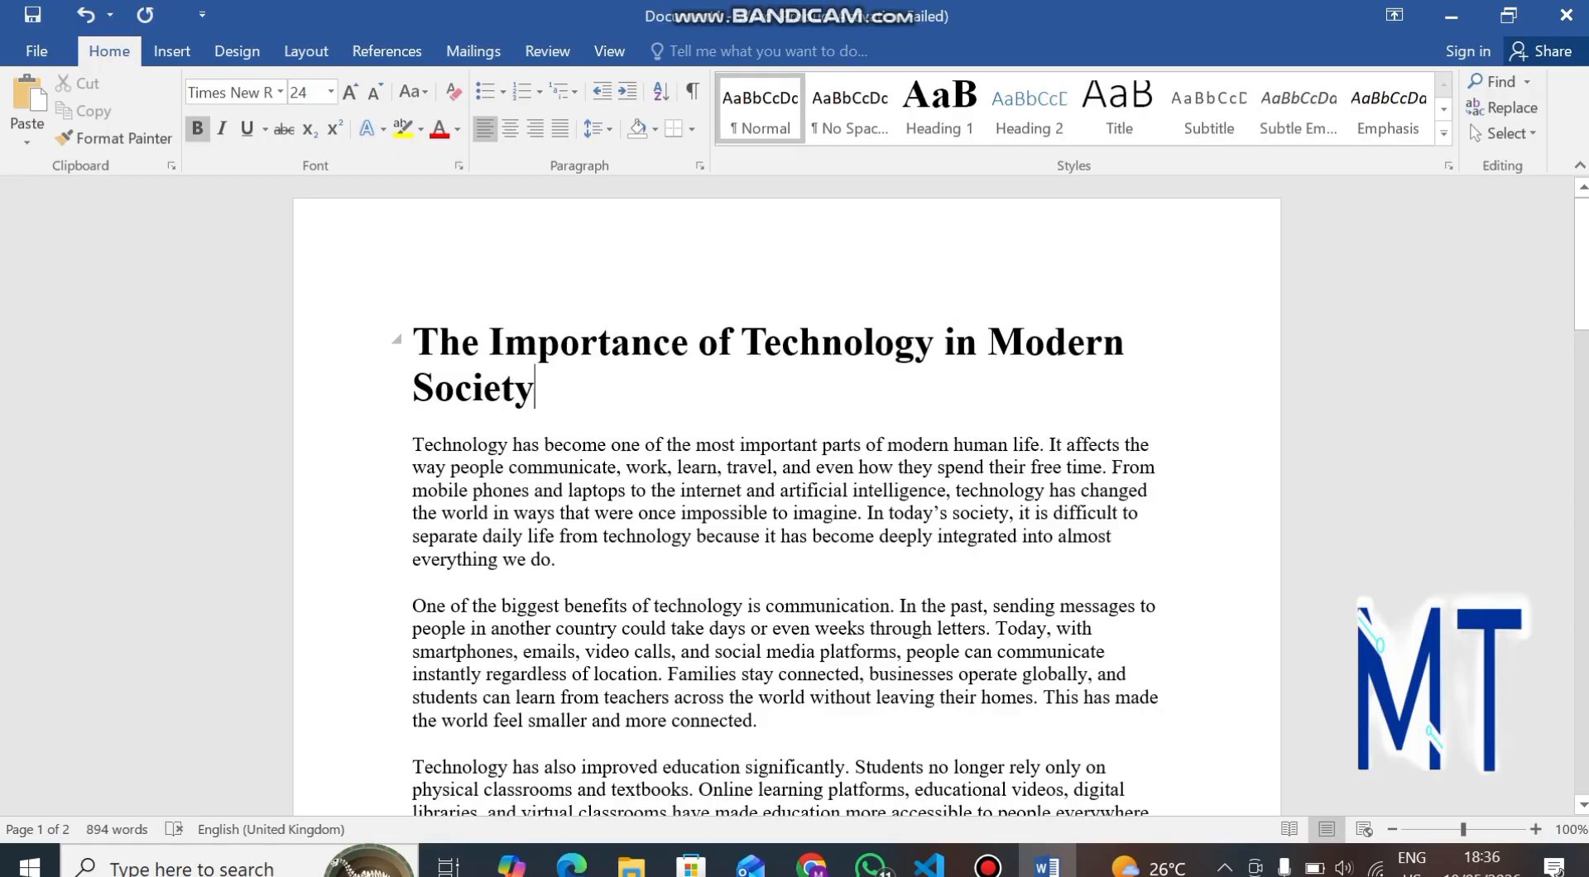
{"action": "type", "text": "kdekdkd"}
{"action": "key", "text": "BackSpace"}
{"action": "key", "text": "BackSpace"}
{"action": "key", "text": "BackSpace"}
{"action": "key", "text": "BackSpace"}
{"action": "key", "text": "BackSpace"}
{"action": "key", "text": "BackSpace"}
{"action": "key", "text": "BackSpace"}
{"action": "left_click", "coordinate": [413, 342]}
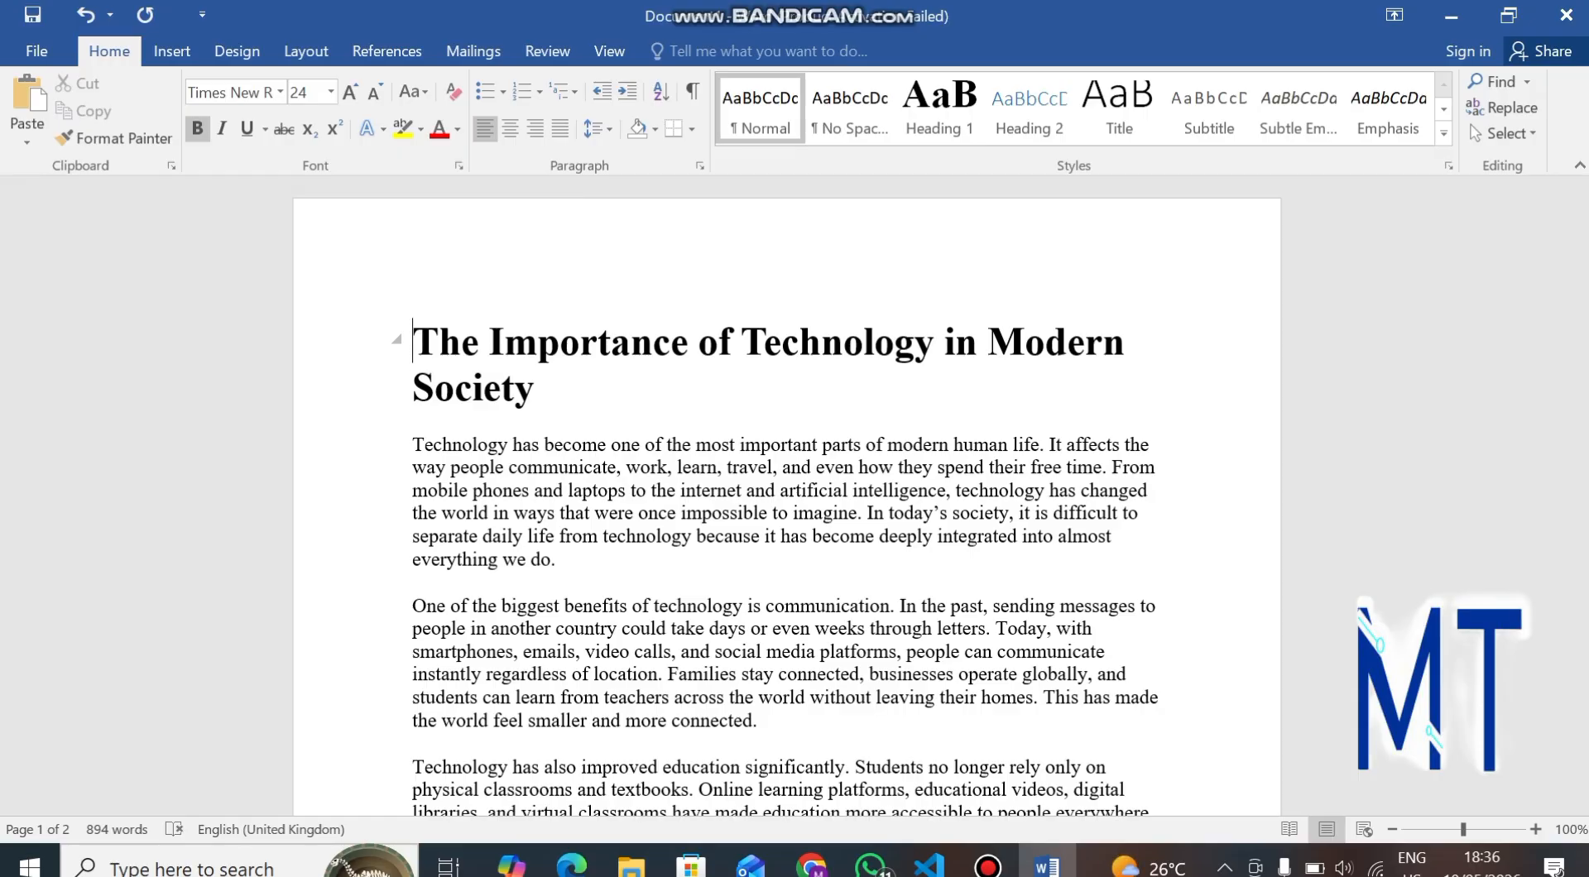
Select the essay title and set its font size to 14.
{"action": "left_click_drag", "start_coordinate": [413, 342], "coordinate": [711, 389]}
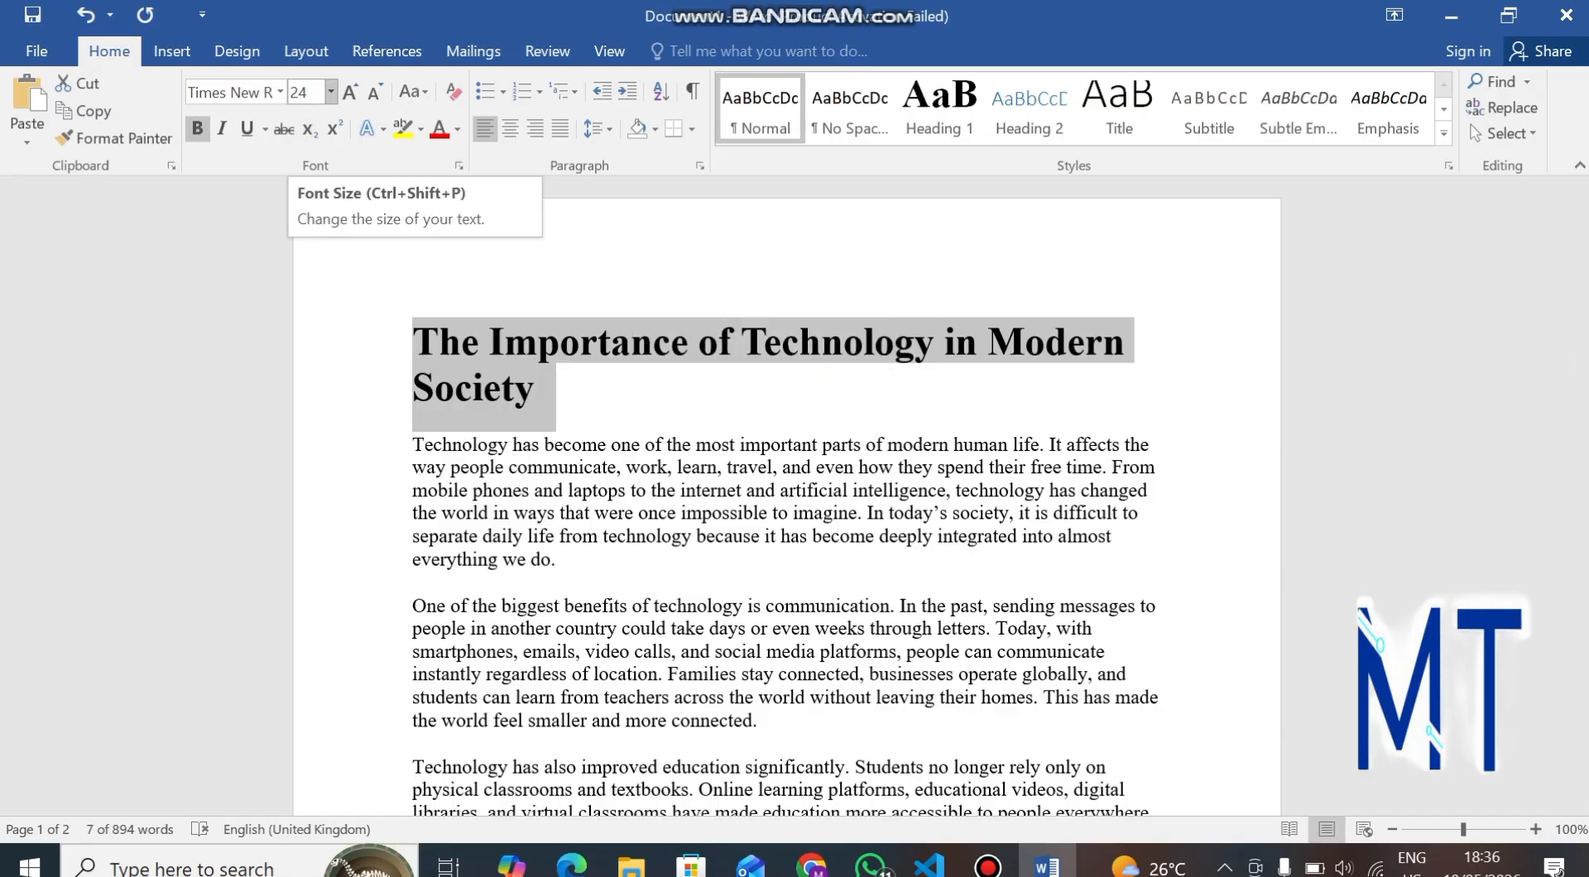
{"action": "left_click", "coordinate": [331, 92]}
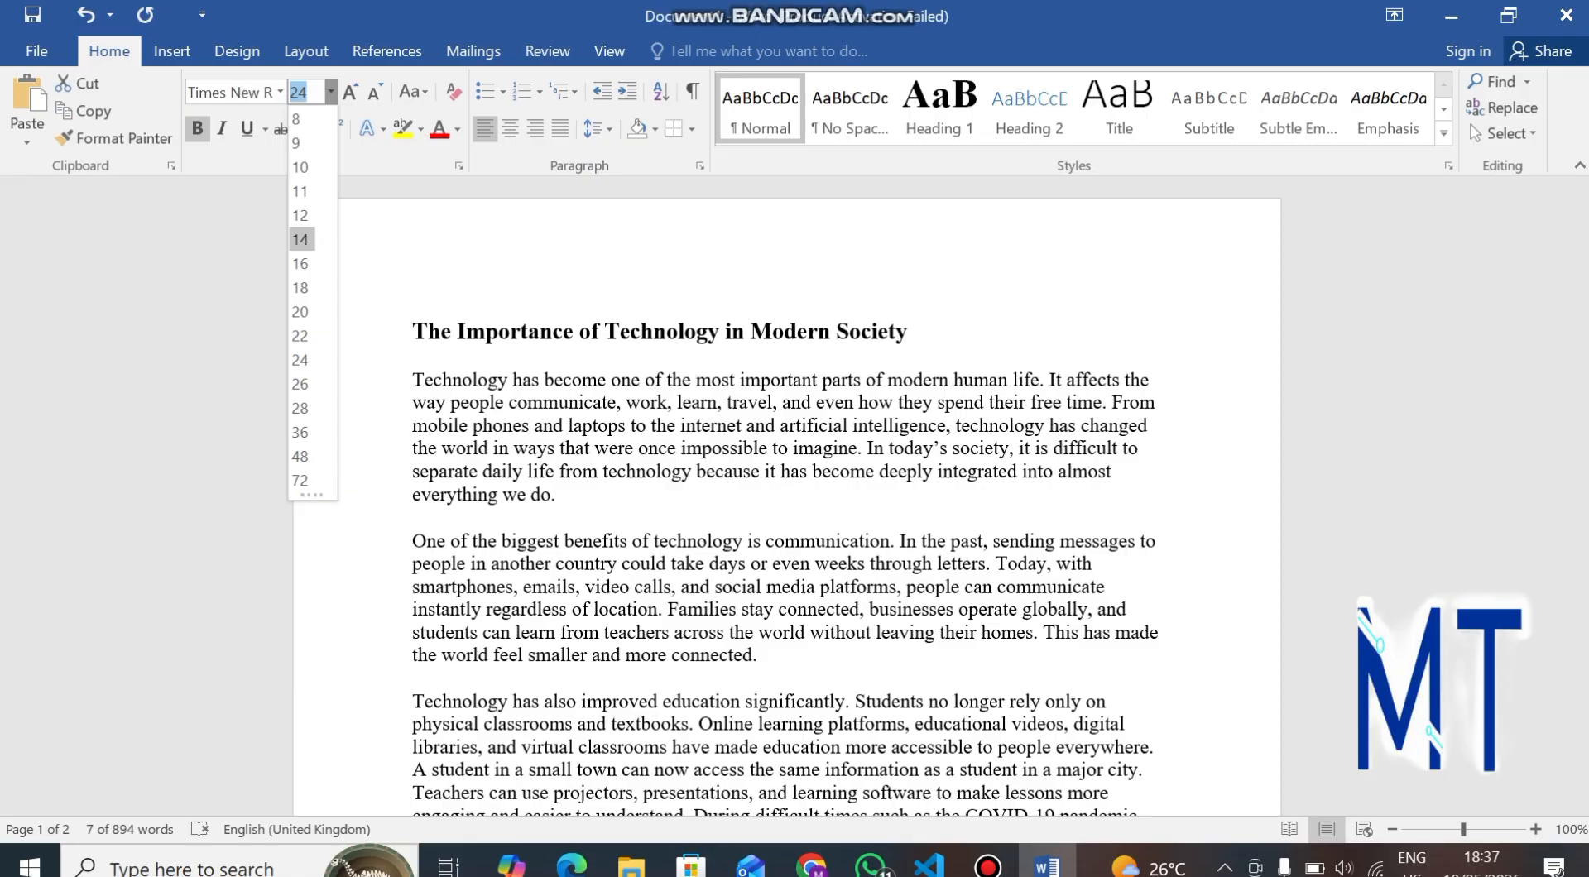
{"action": "left_click", "coordinate": [301, 240]}
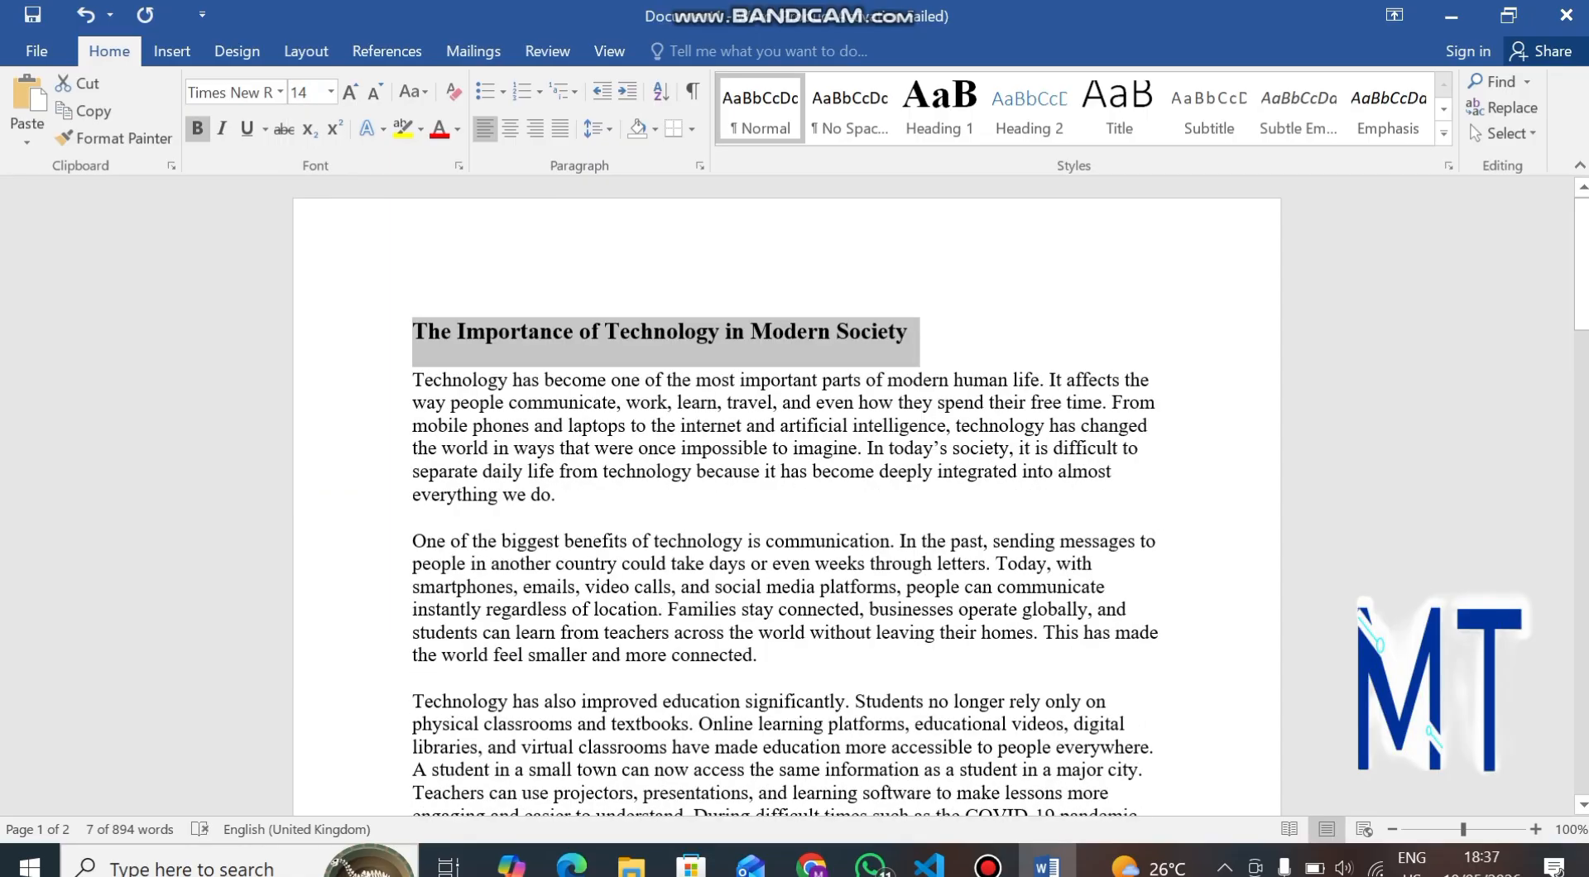
Center-align the title line, trying left, right and justified alignment along the way.
{"action": "left_click", "coordinate": [910, 332]}
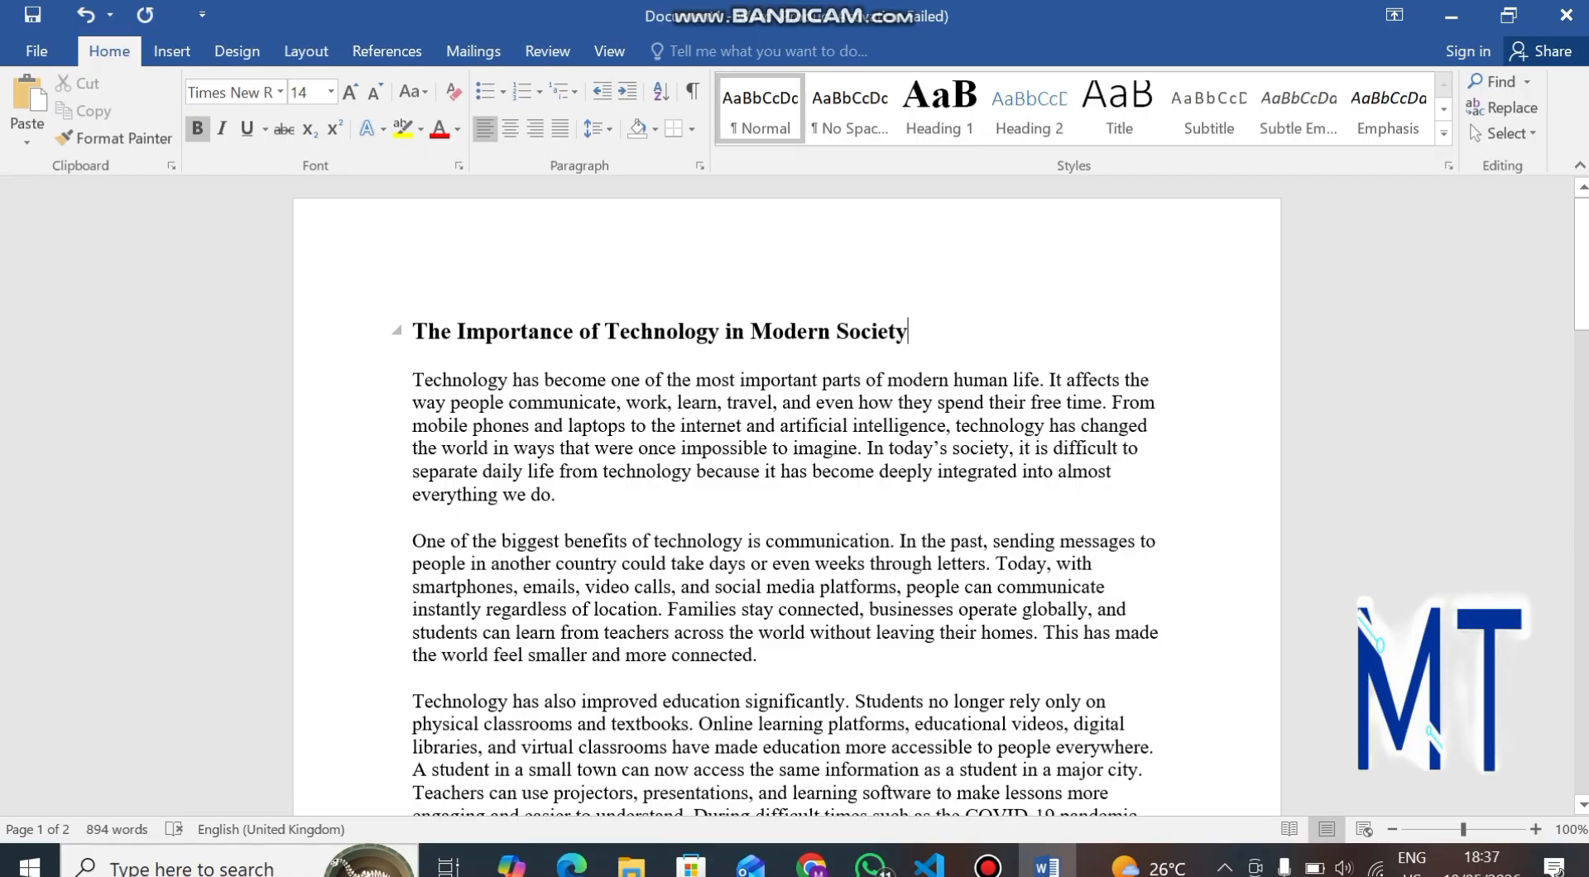
{"action": "left_click_drag", "start_coordinate": [413, 333], "coordinate": [920, 333]}
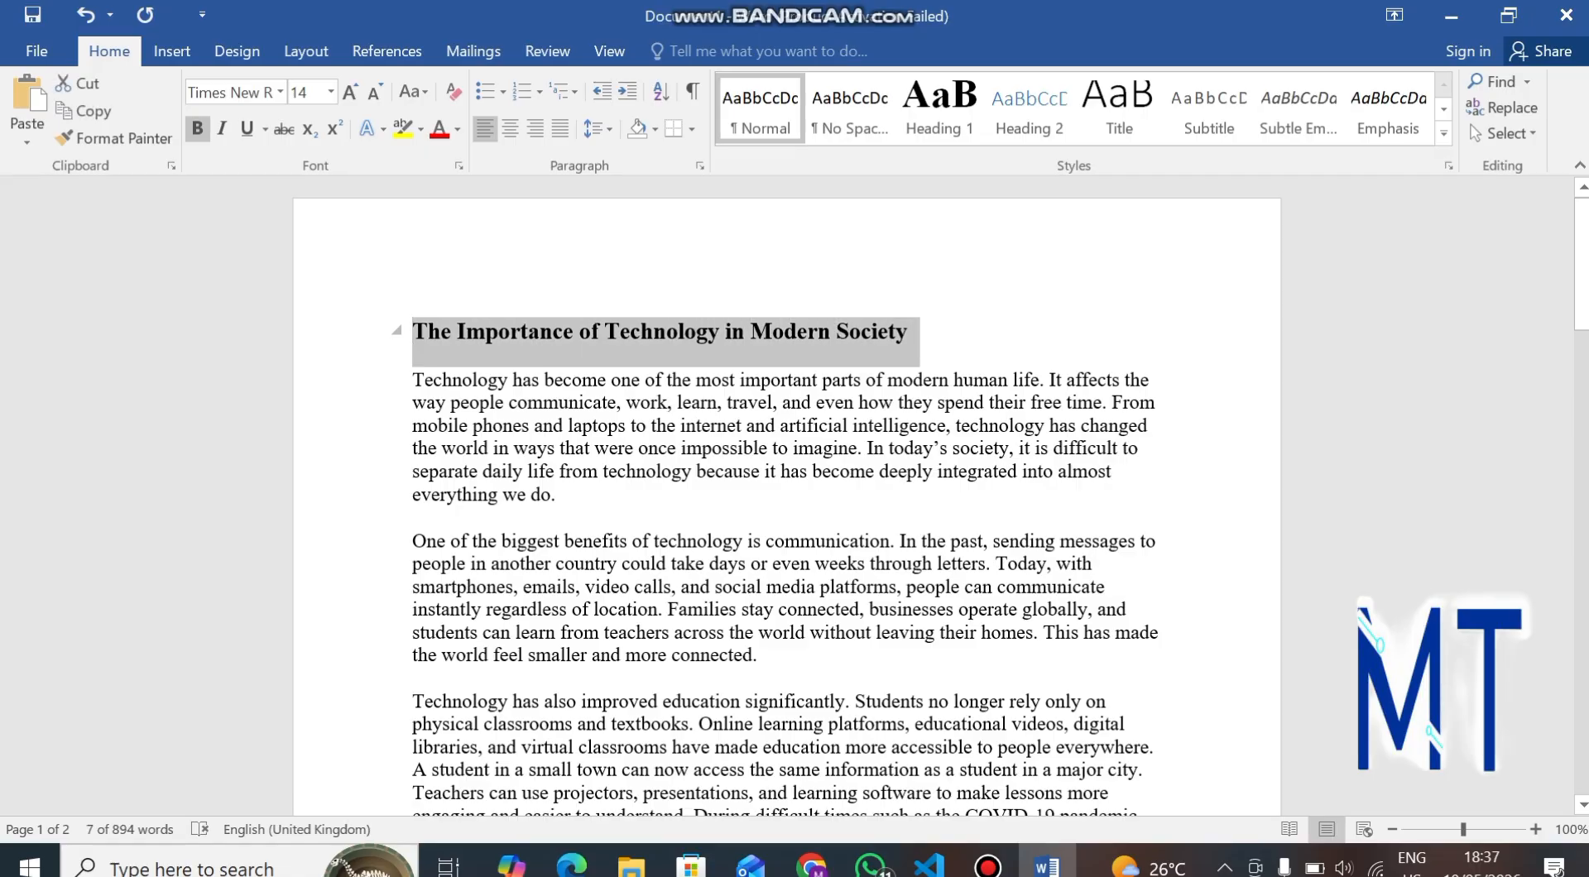
{"action": "key", "text": "ctrl+e"}
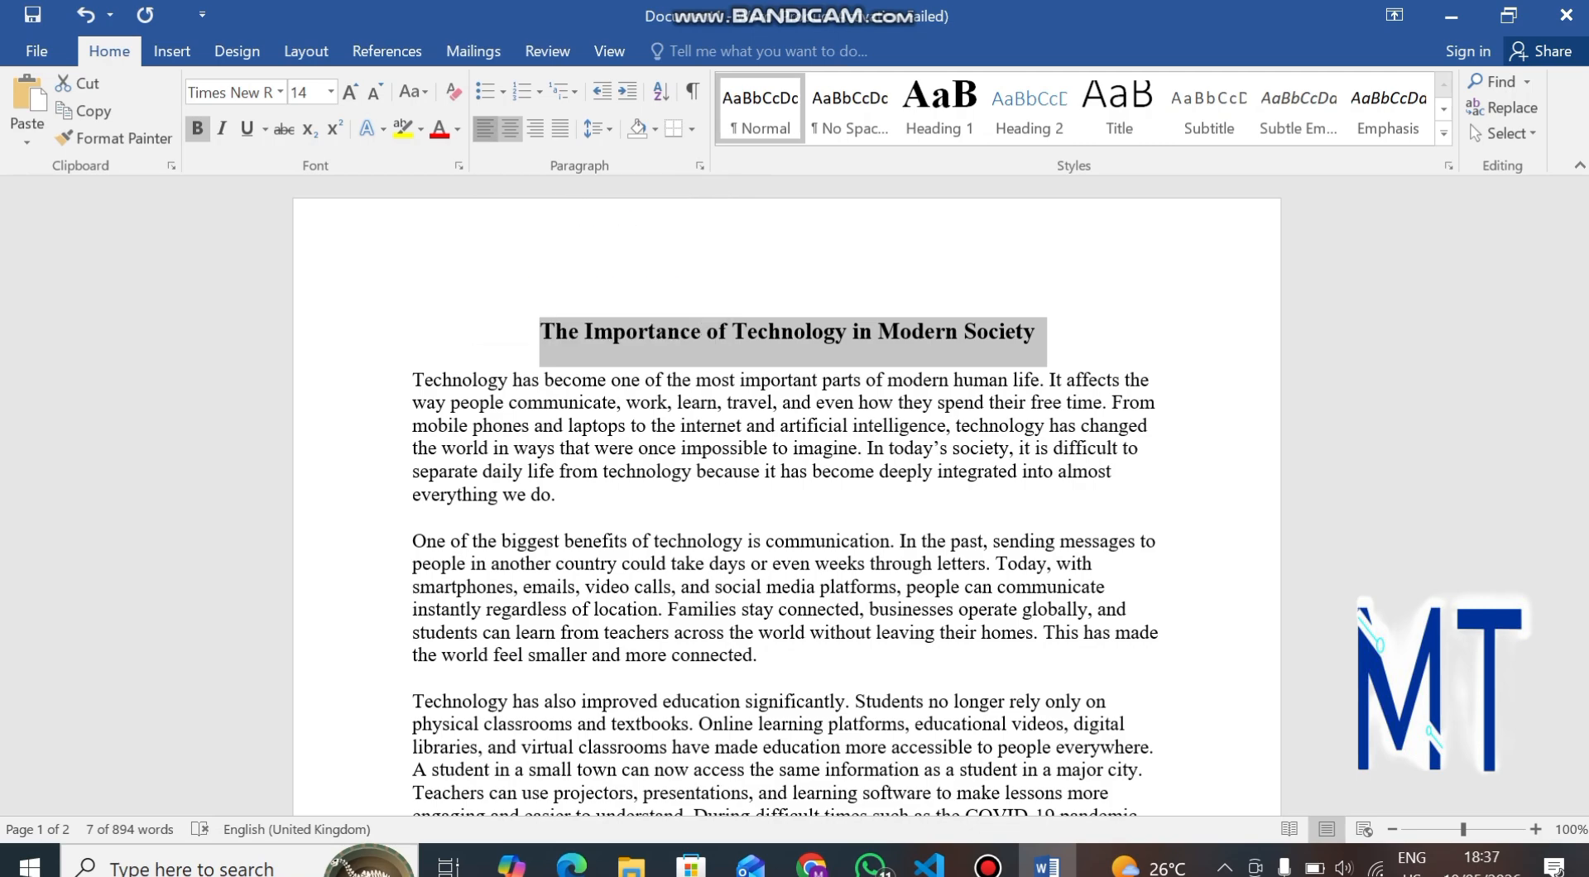
{"action": "left_click", "coordinate": [484, 129]}
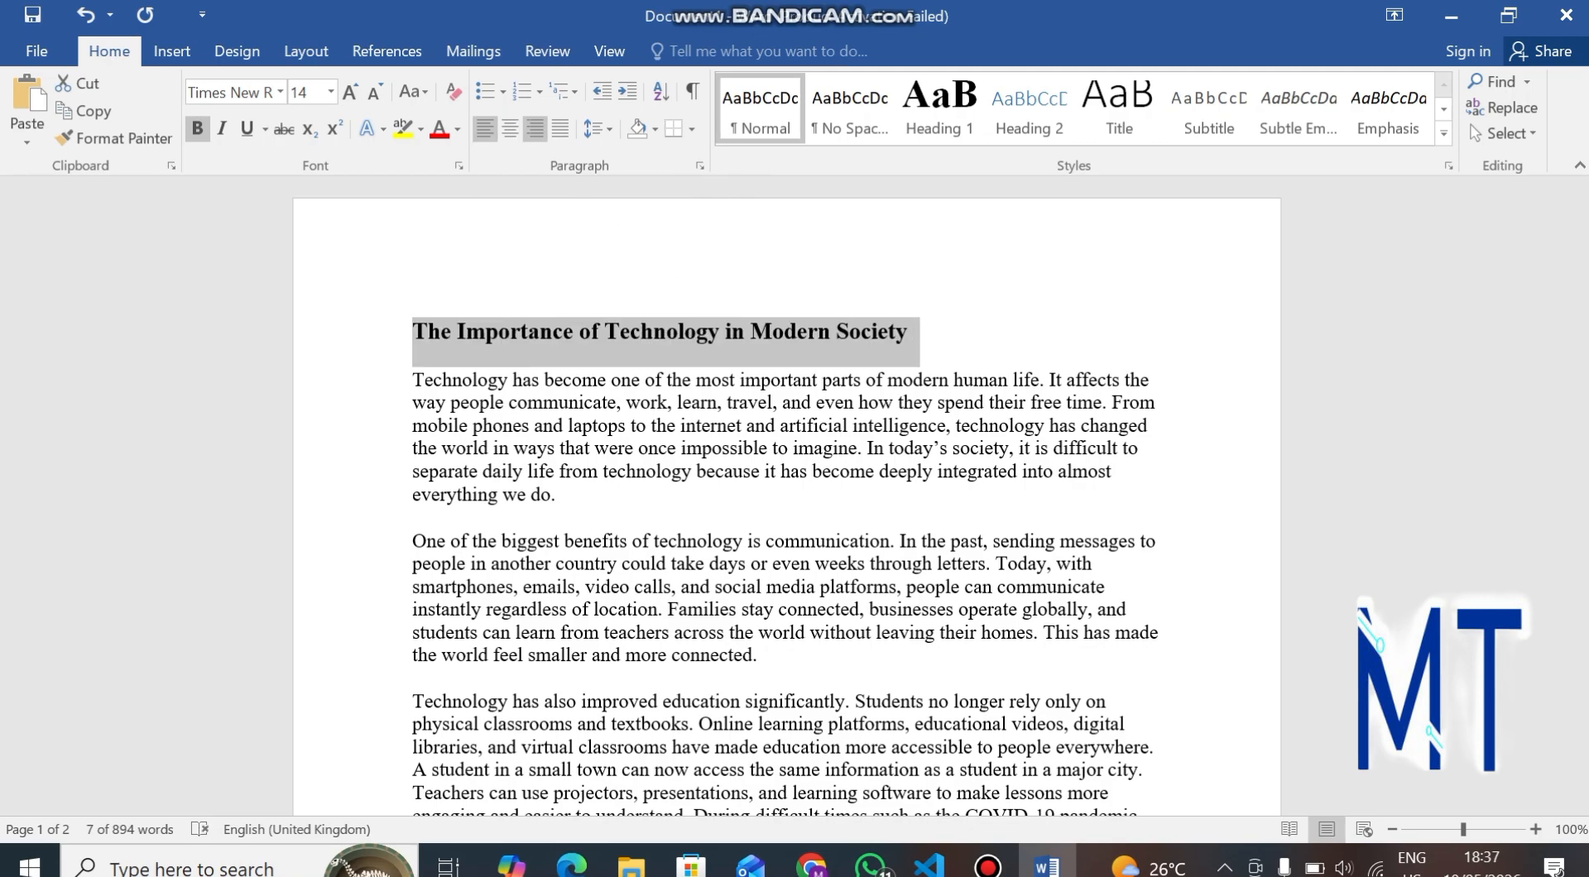
{"action": "left_click", "coordinate": [534, 129]}
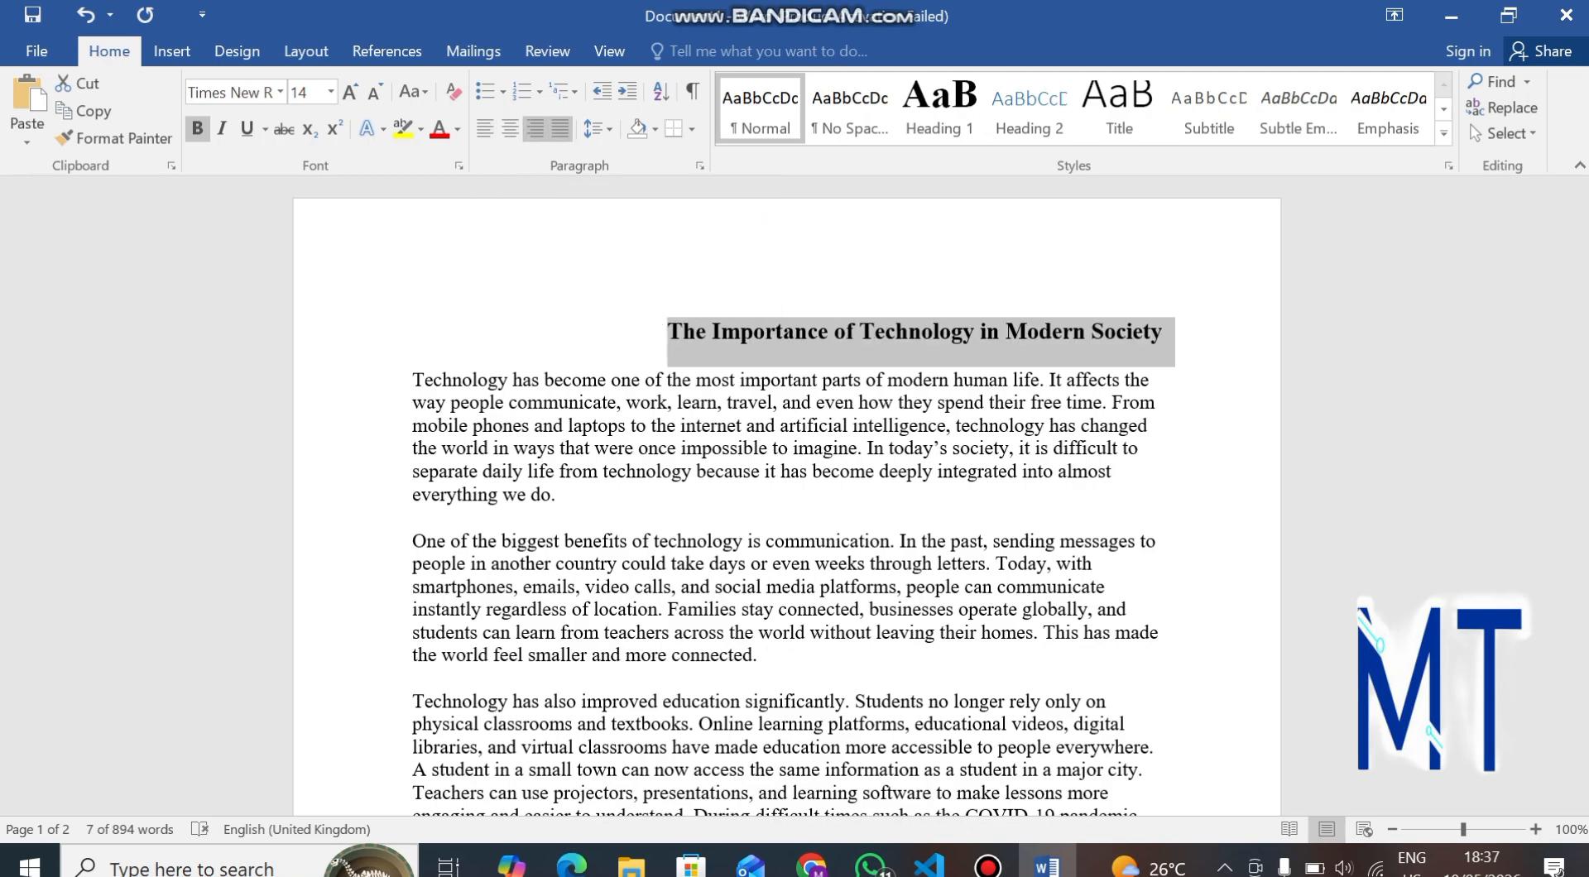
{"action": "key", "text": "ctrl+j"}
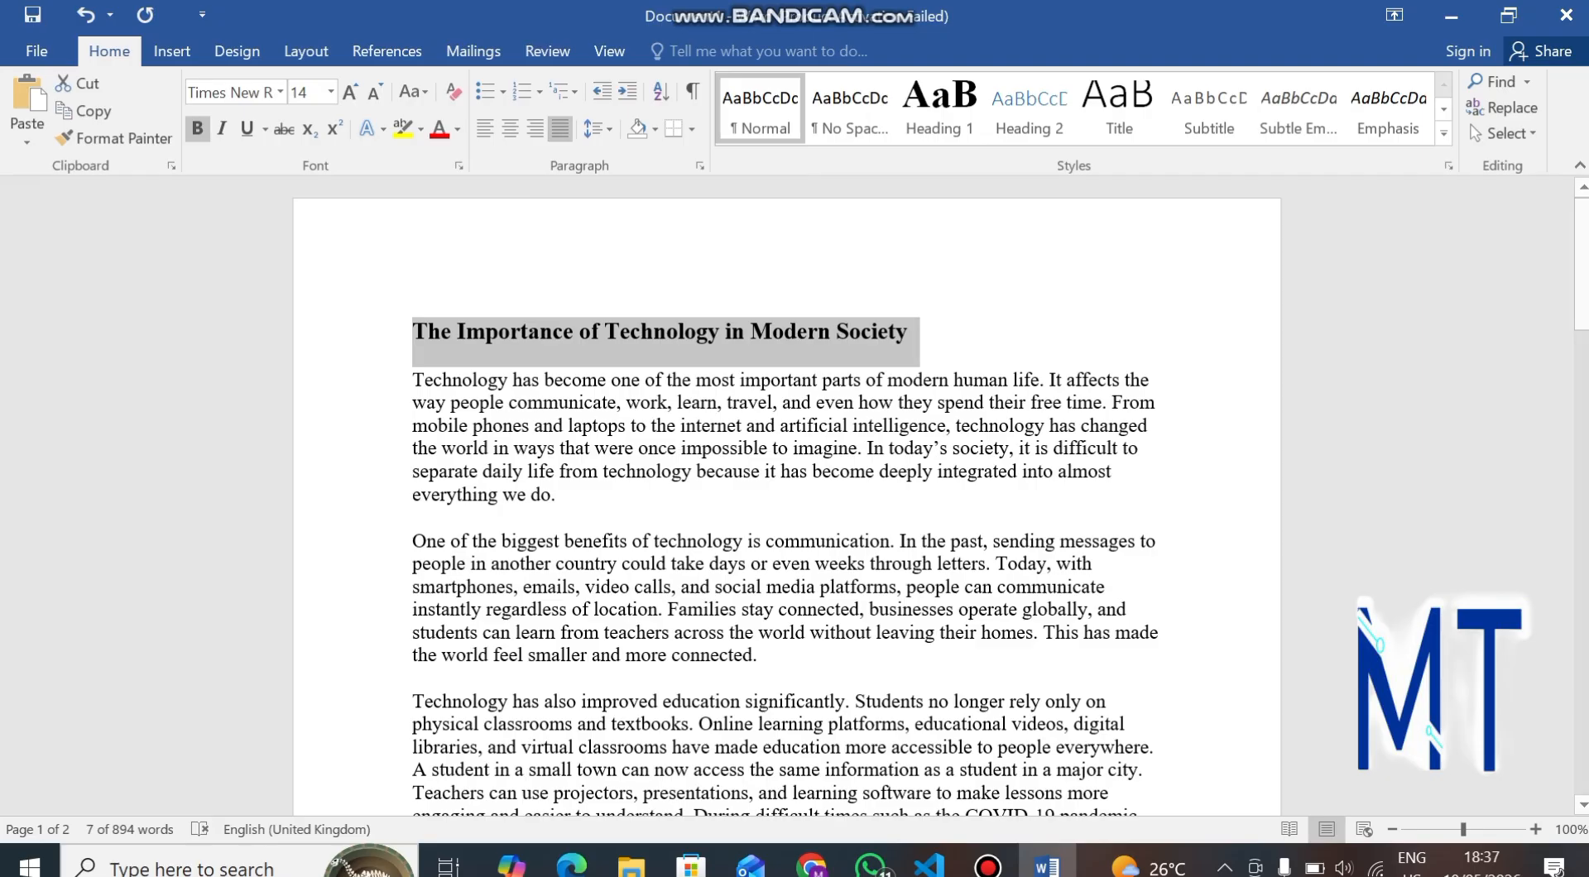
{"action": "left_click", "coordinate": [510, 128]}
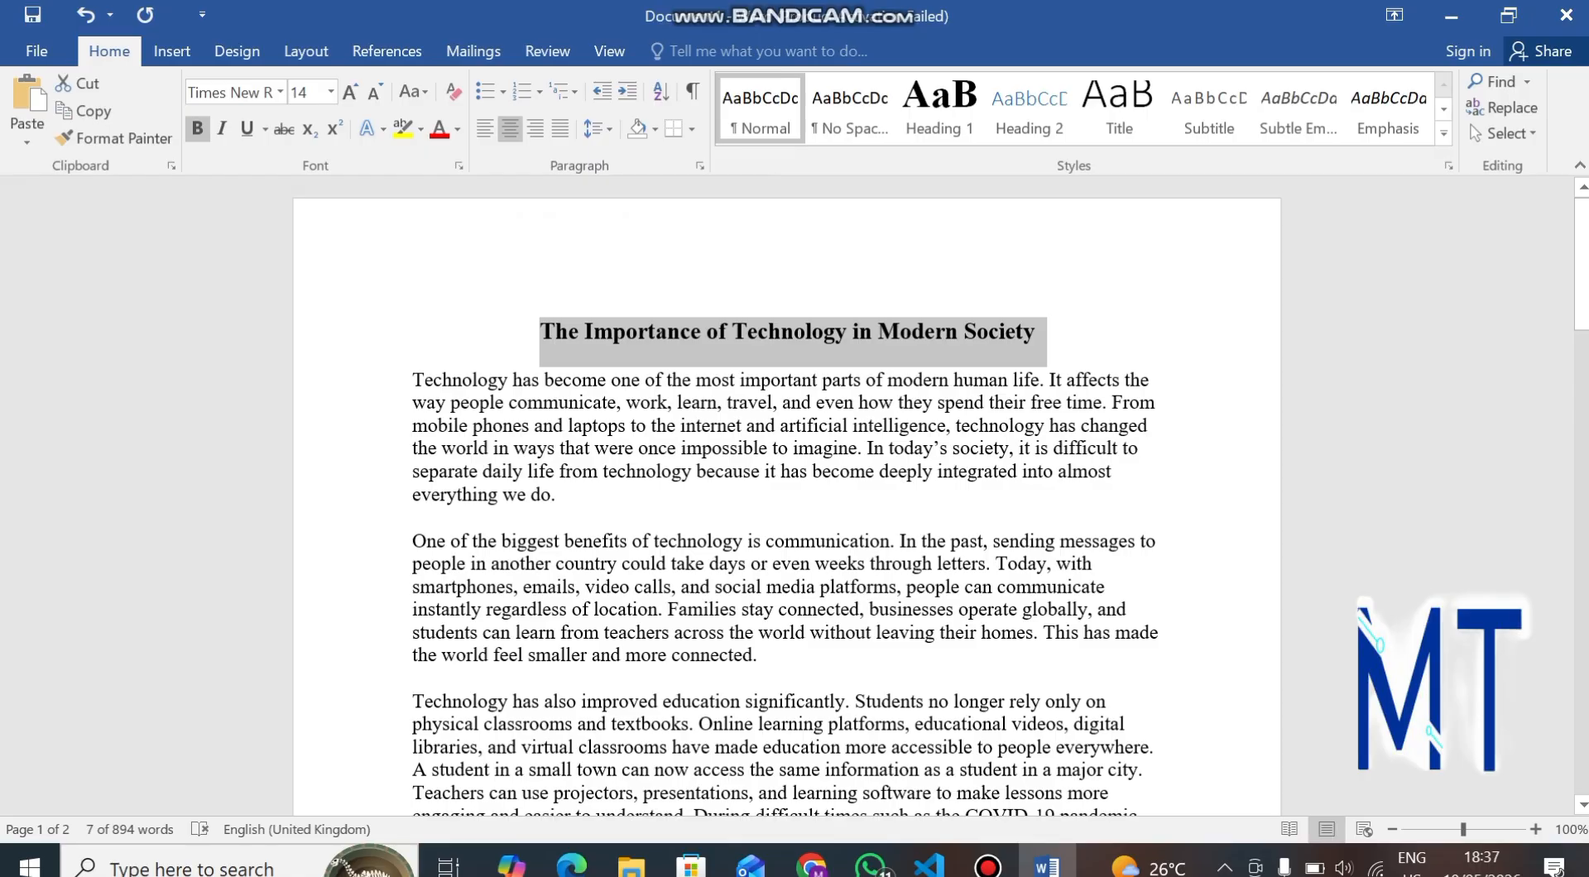
Underline the bold title with a single underline.
{"action": "left_click", "coordinate": [197, 128]}
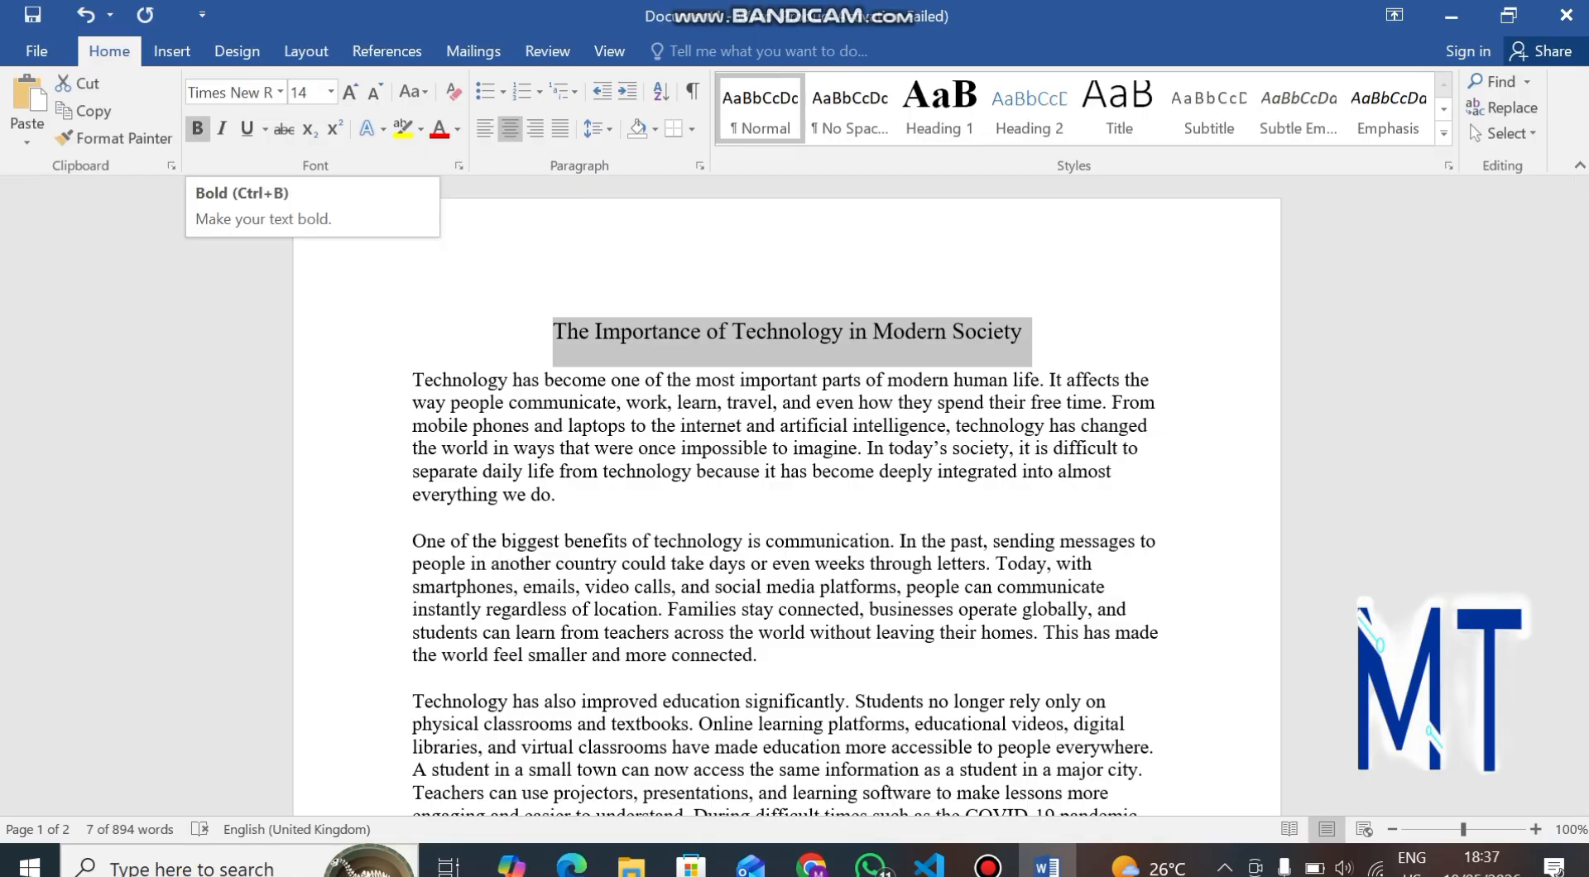
{"action": "left_click", "coordinate": [197, 128]}
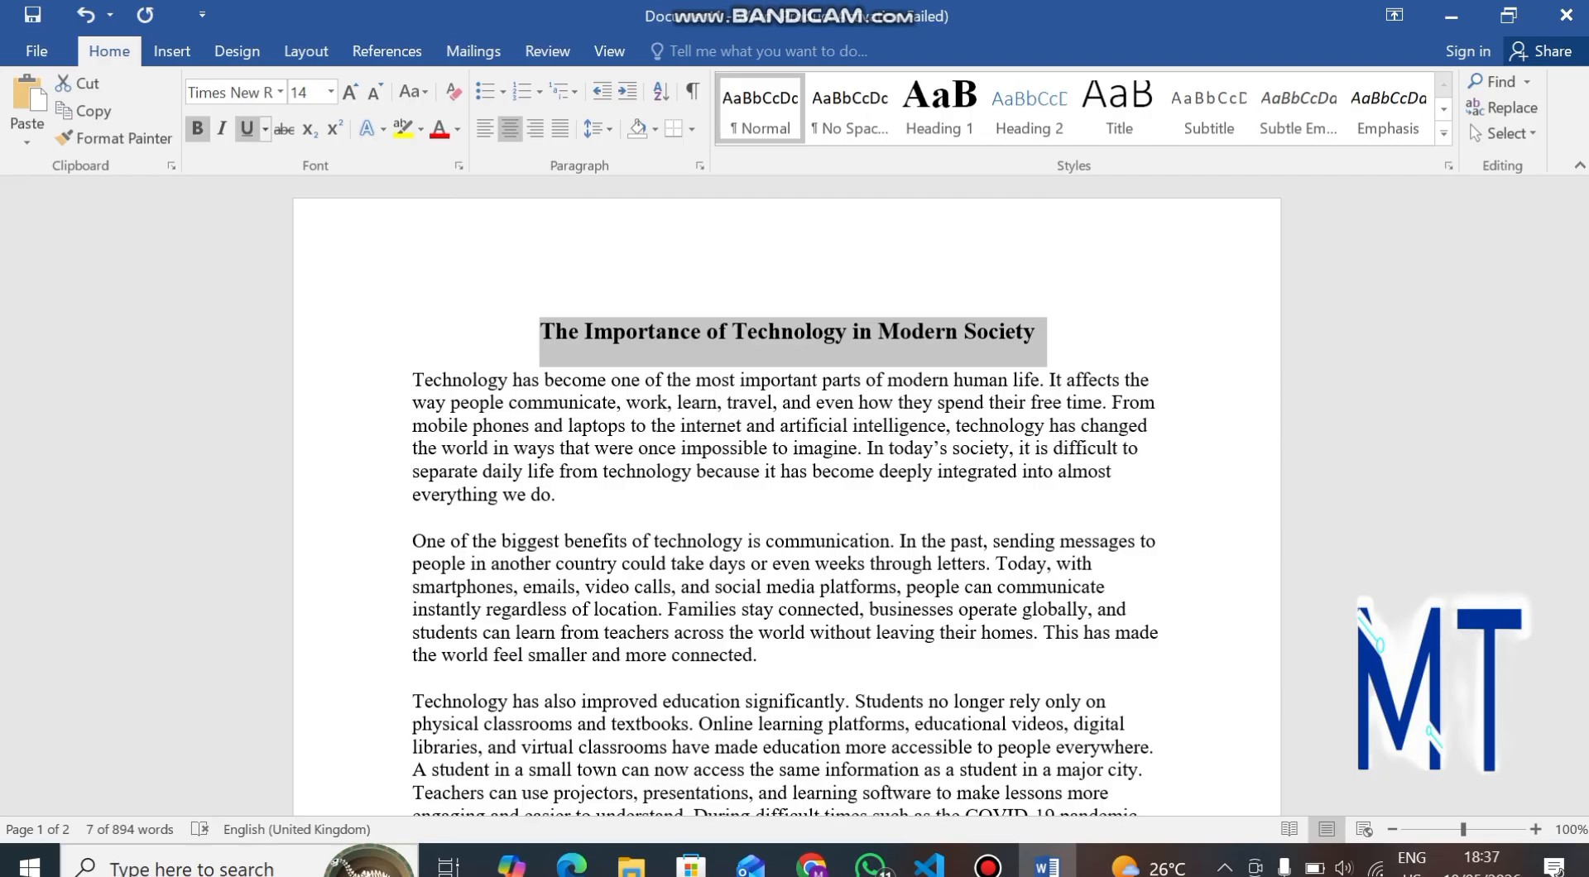
{"action": "left_click", "coordinate": [264, 129]}
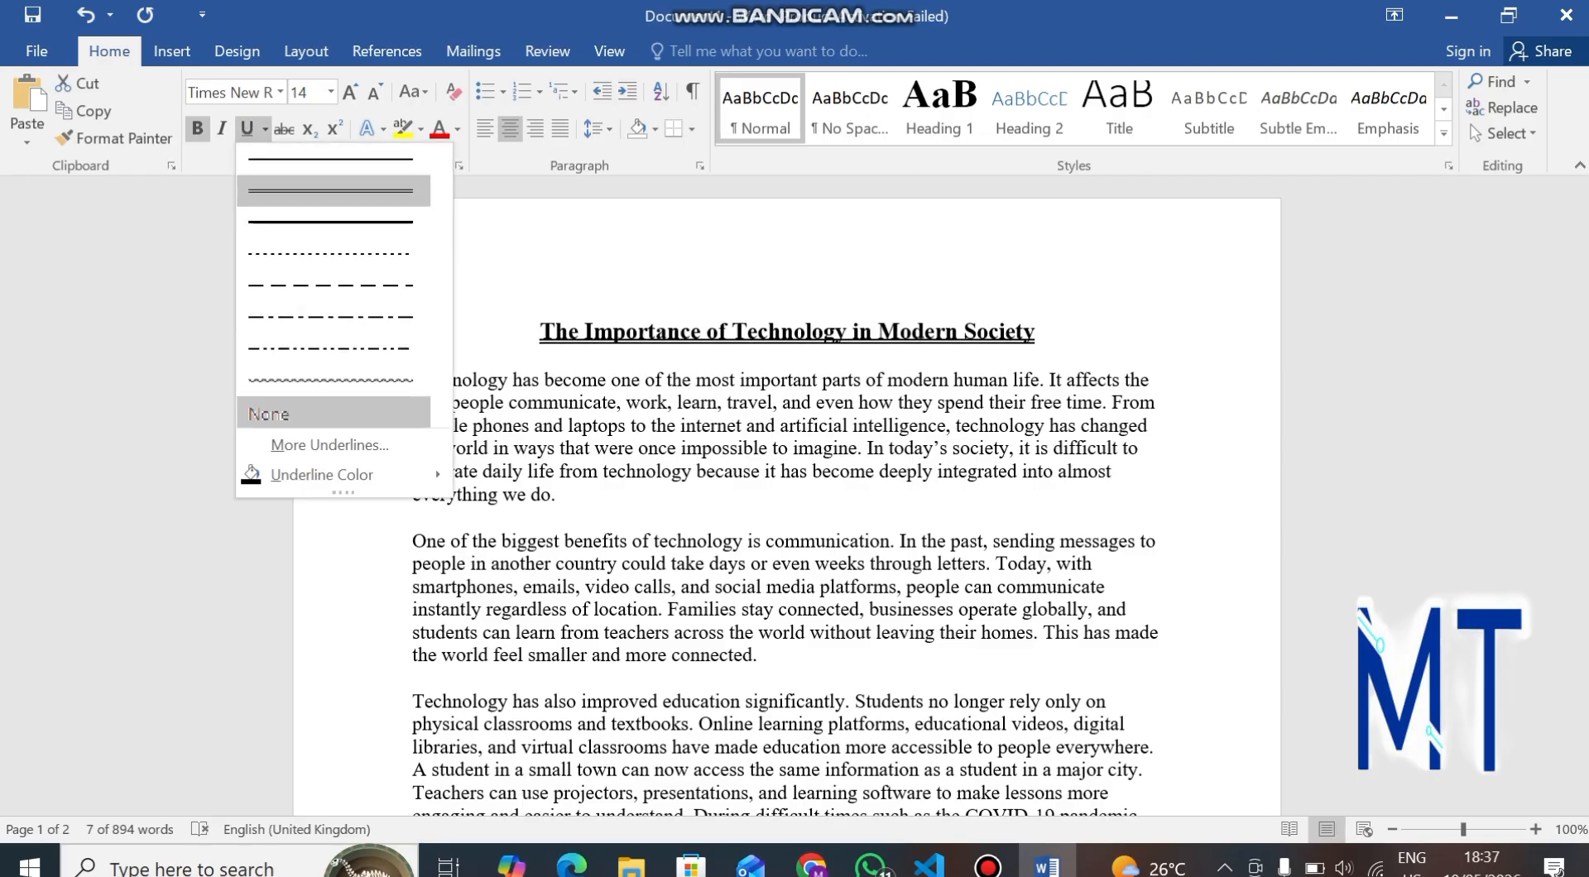
{"action": "key", "text": "Escape"}
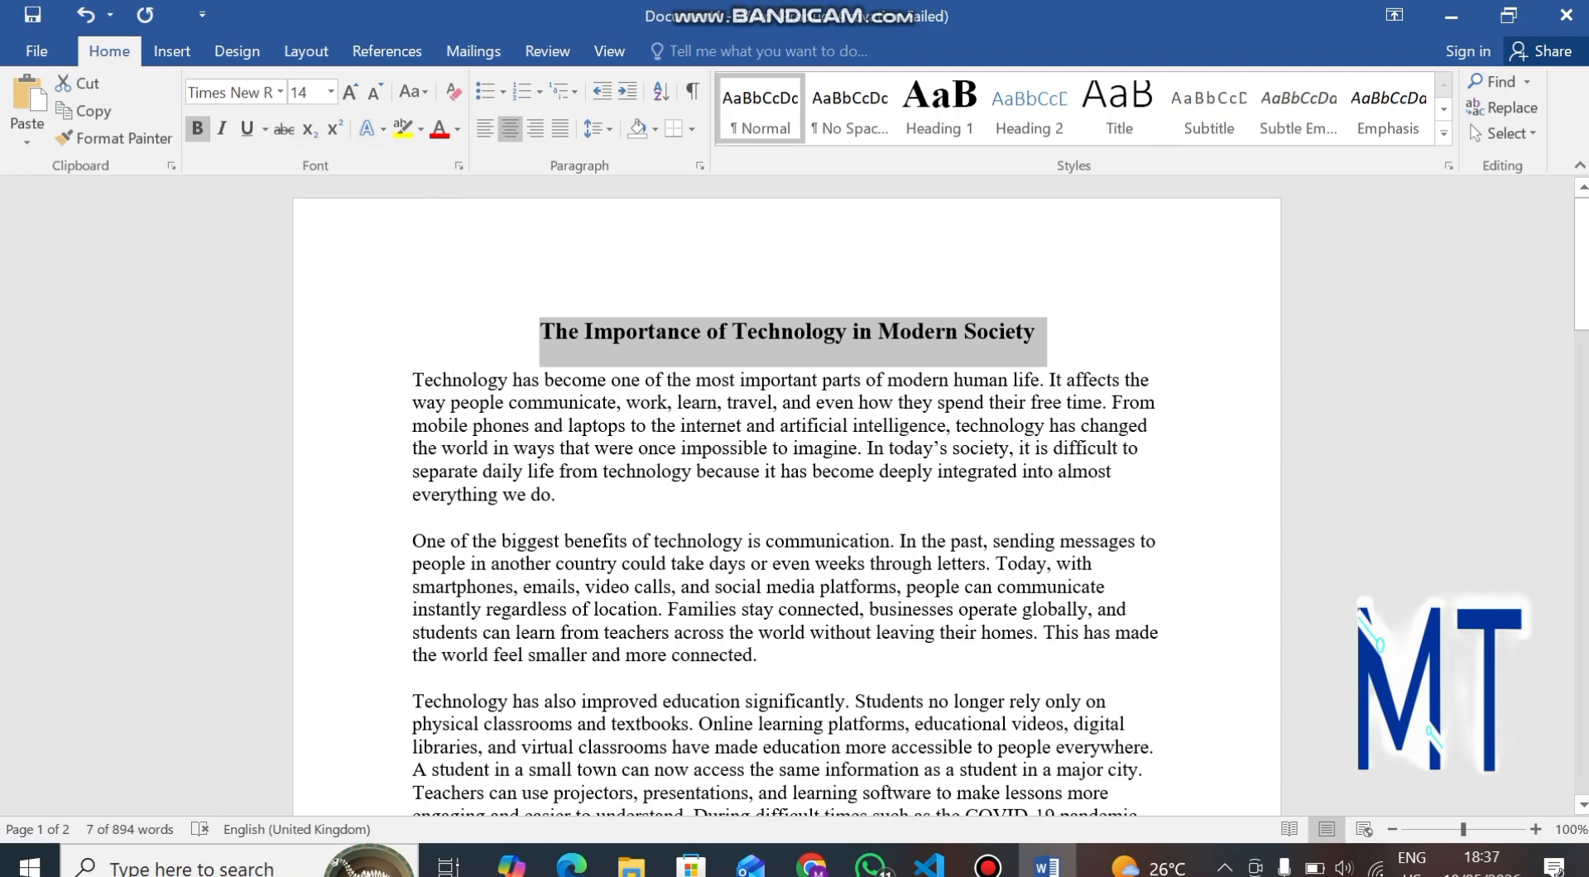
{"action": "left_click", "coordinate": [246, 130]}
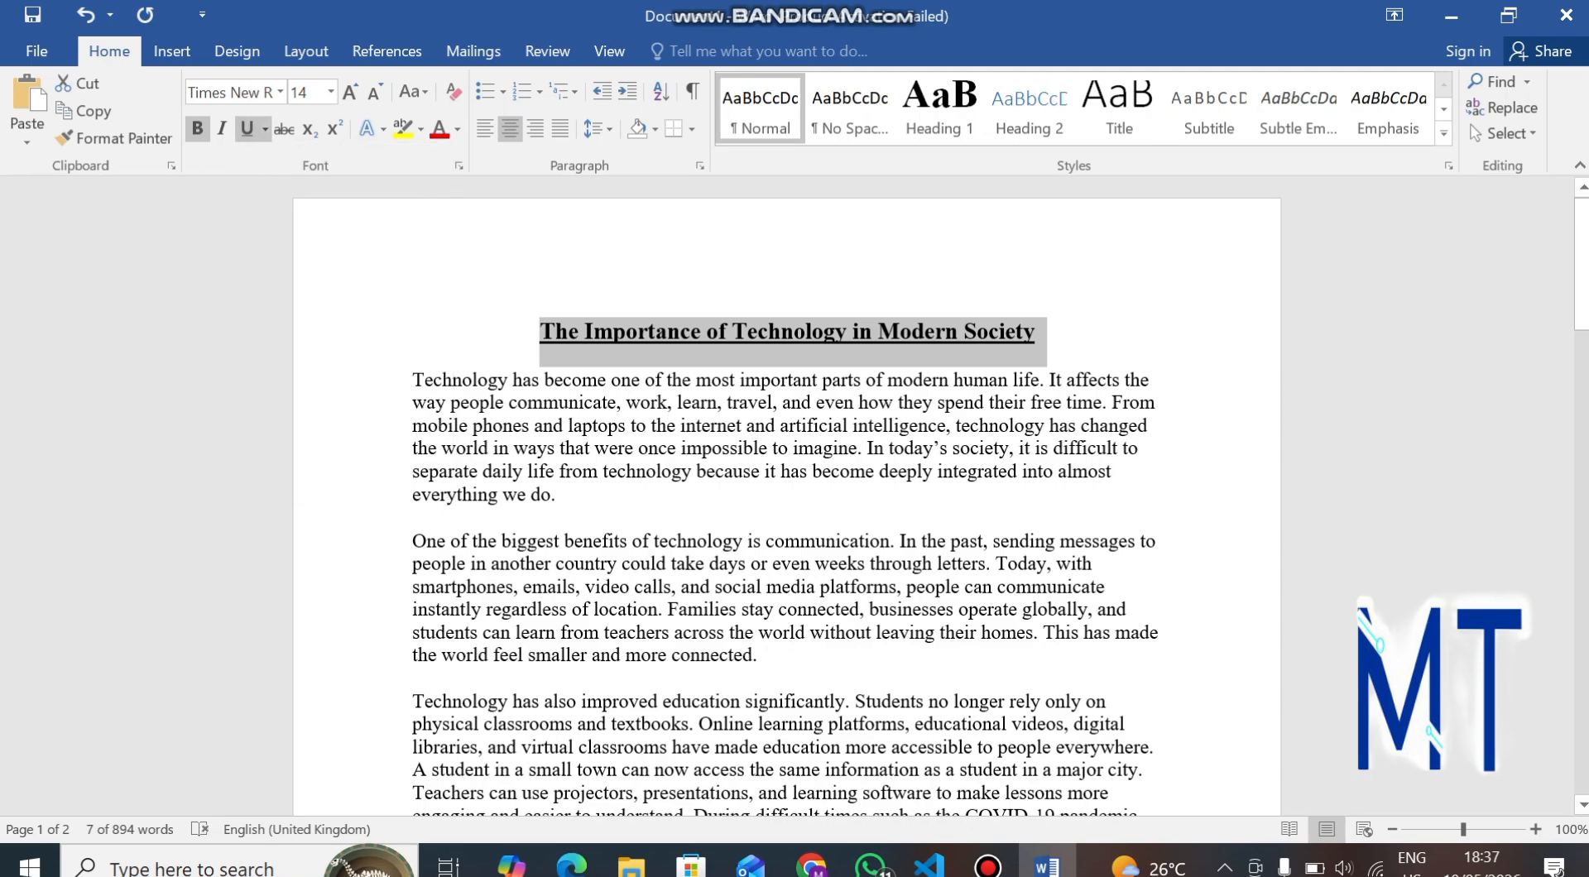
{"action": "left_click", "coordinate": [1005, 333]}
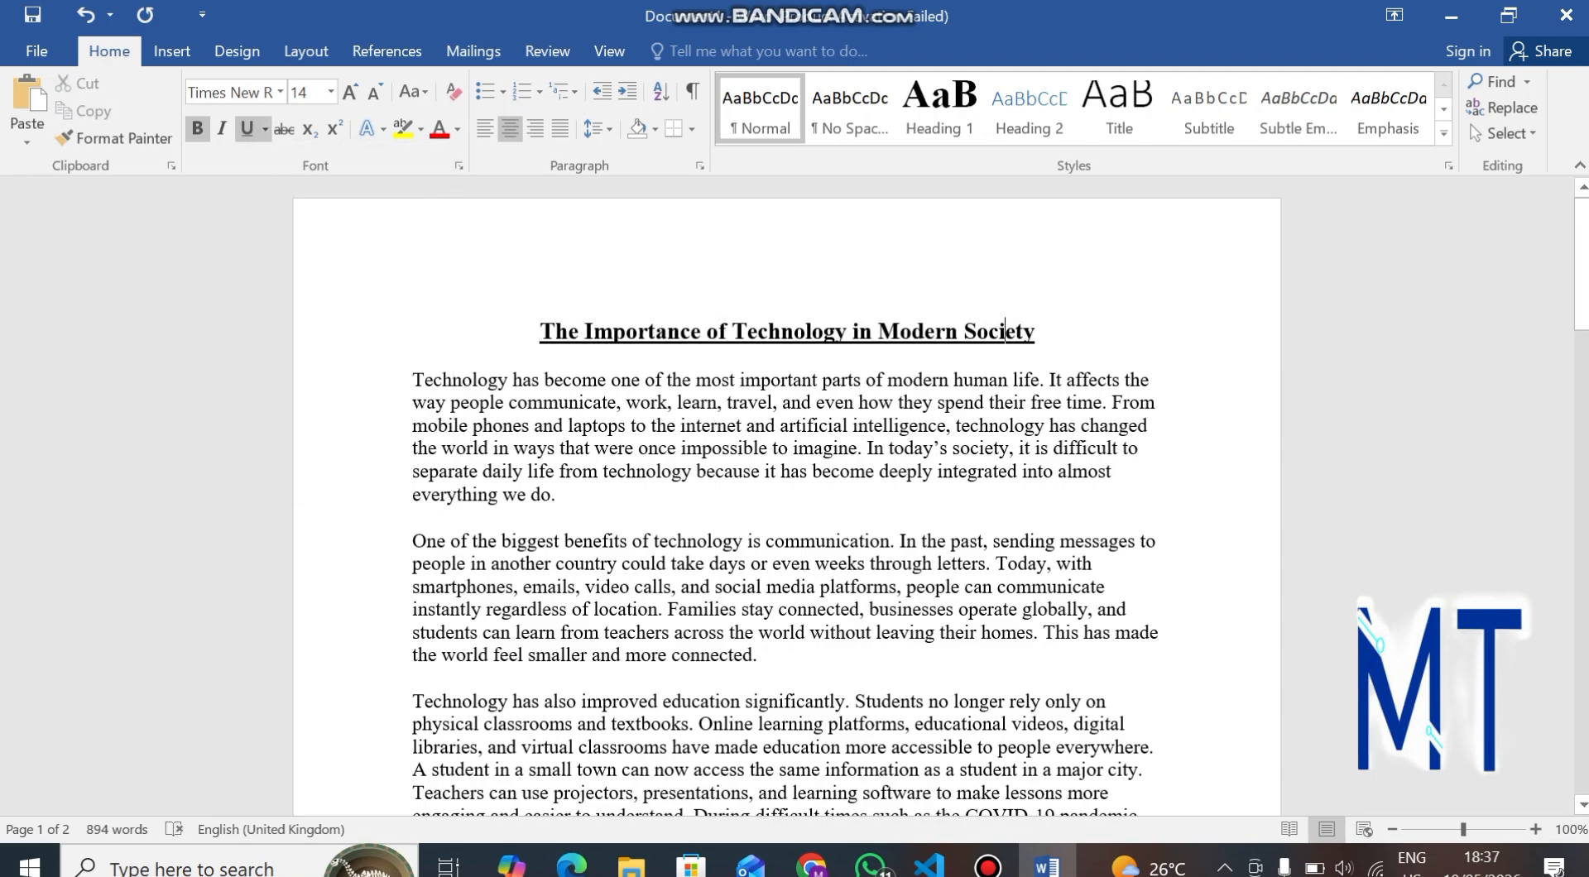
Scroll through the pasted essay down to its final paragraph.
{"action": "scroll", "coordinate": [1004, 333], "scroll_direction": "down", "scroll_amount": 3}
{"action": "scroll", "coordinate": [1005, 333], "scroll_direction": "up", "scroll_amount": 3}
{"action": "scroll", "coordinate": [786, 497], "scroll_direction": "down", "scroll_amount": 15}
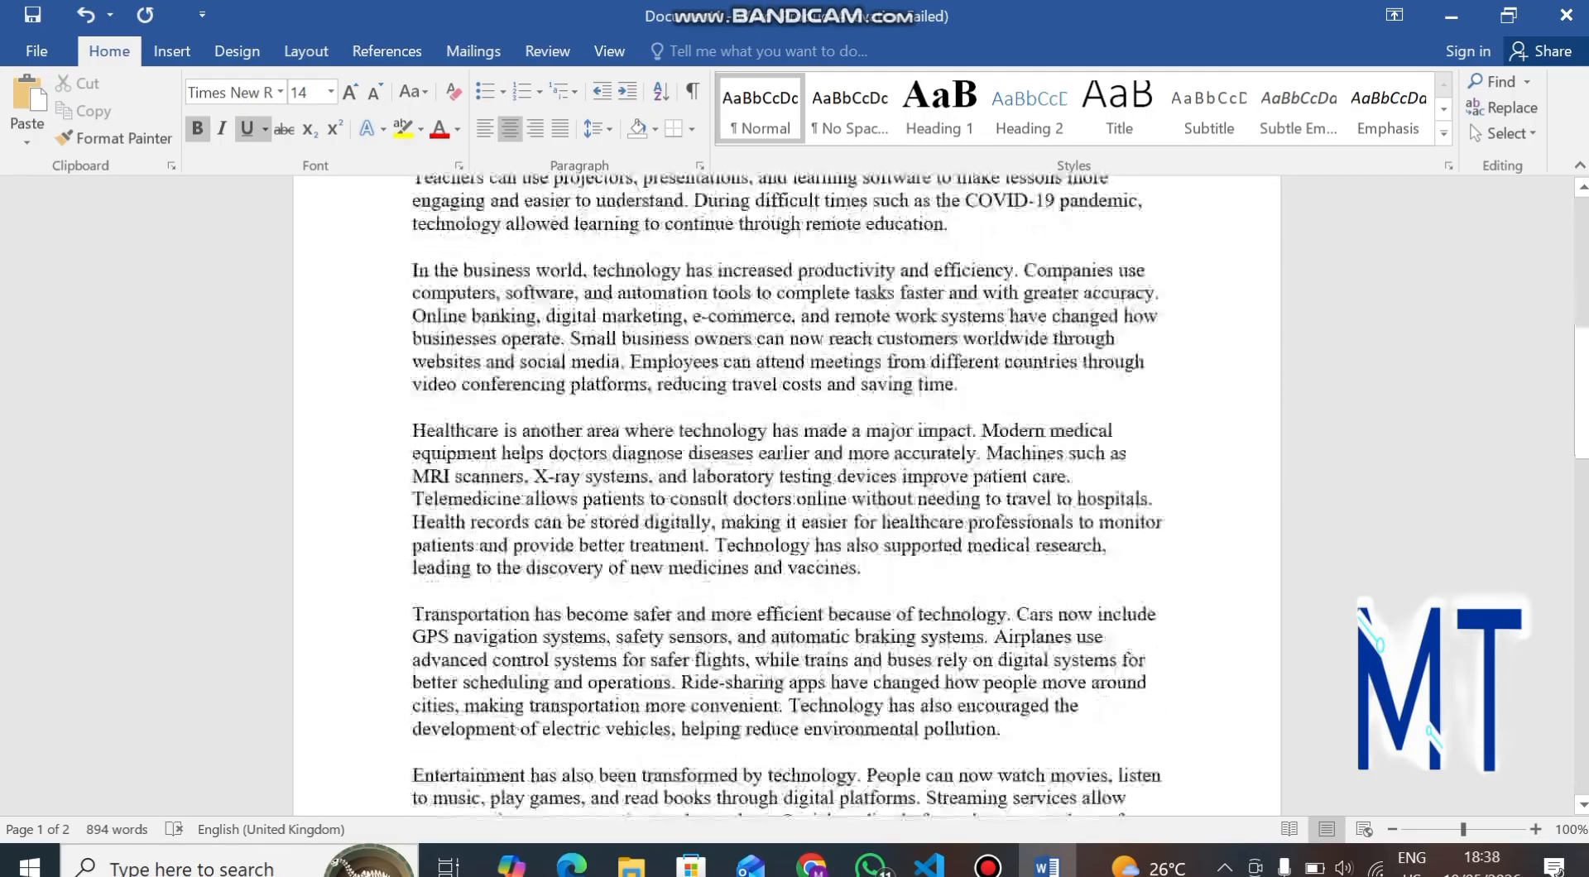
{"action": "scroll", "coordinate": [786, 497], "scroll_direction": "down", "scroll_amount": 10}
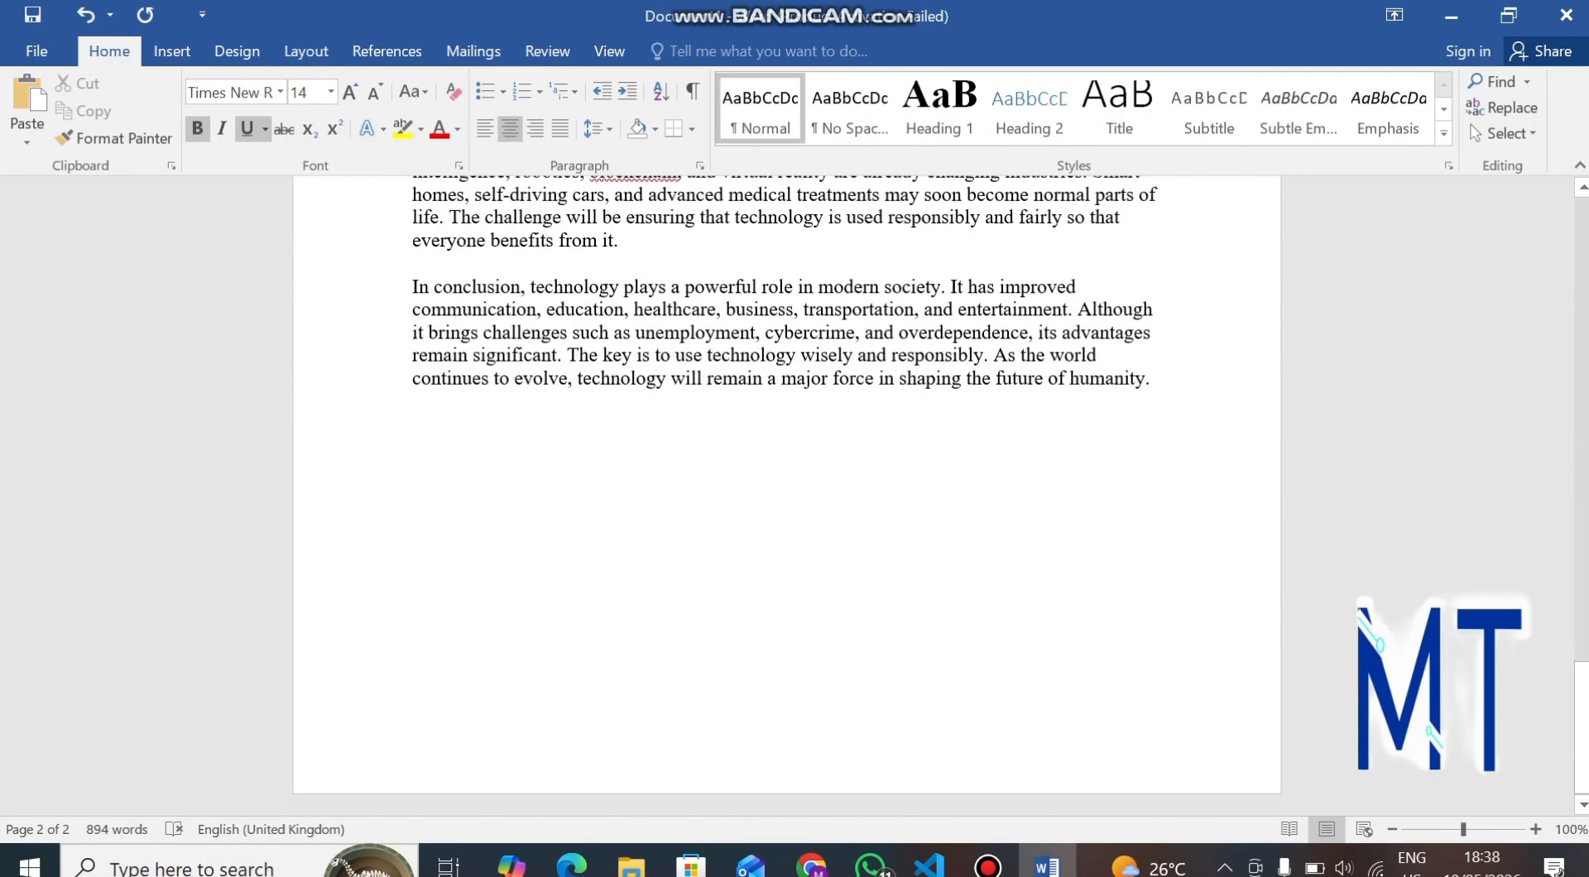
{"action": "scroll", "coordinate": [787, 496], "scroll_direction": "up", "scroll_amount": 15}
{"action": "scroll", "coordinate": [786, 496], "scroll_direction": "down", "scroll_amount": 10}
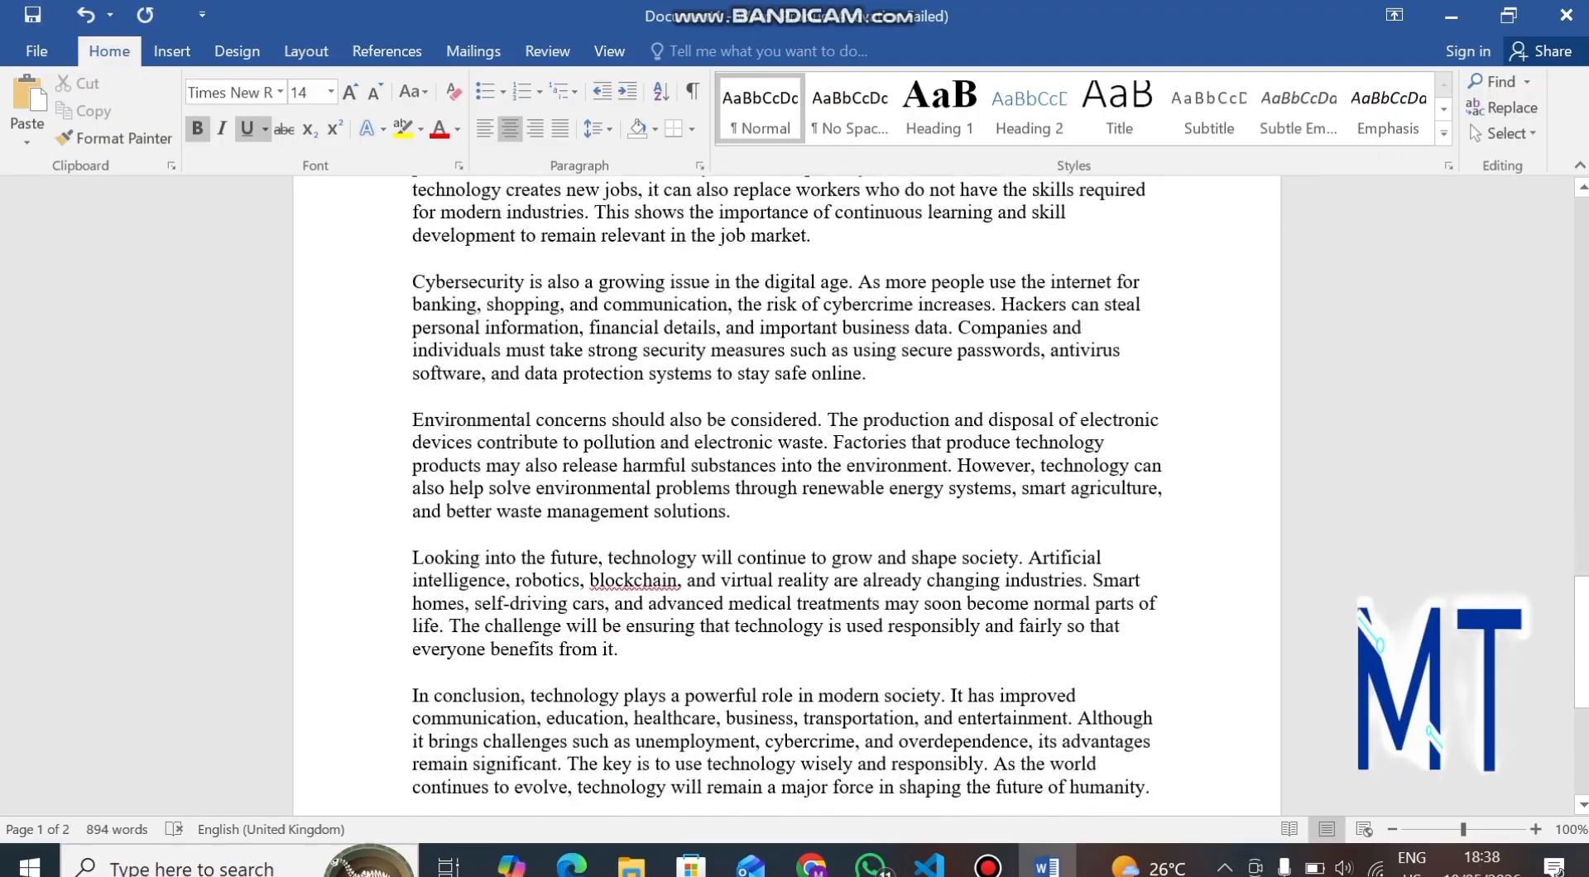
{"action": "scroll", "coordinate": [787, 497], "scroll_direction": "down", "scroll_amount": 6}
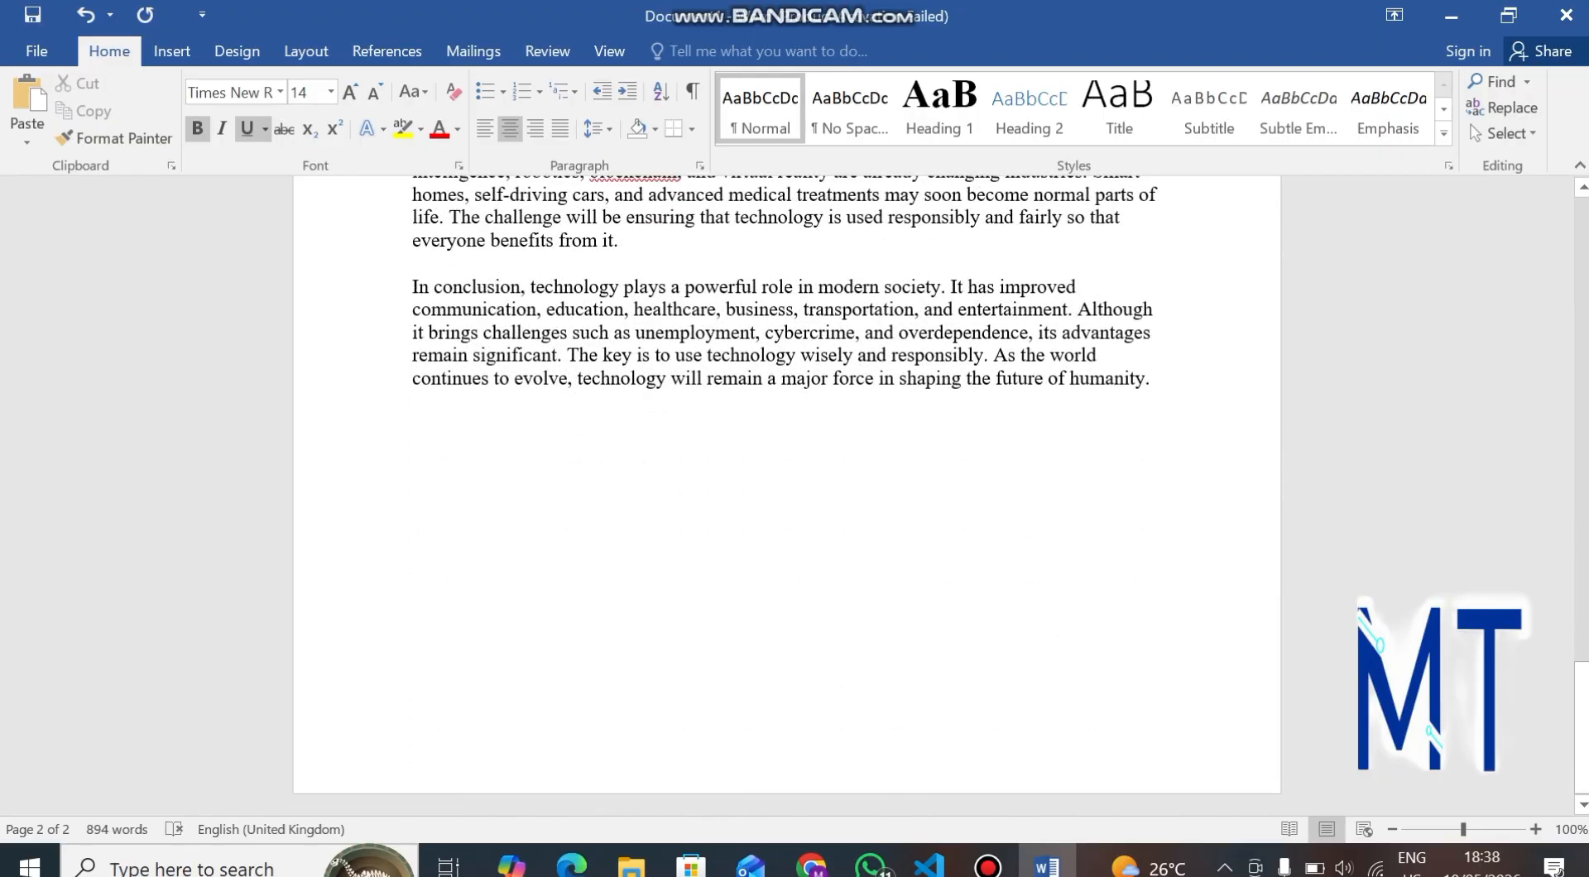
{"action": "key", "text": "shift+Up"}
{"action": "key", "text": "shift+Up"}
{"action": "key", "text": "shift+Up"}
{"action": "key", "text": "shift+Up"}
{"action": "key", "text": "shift+Up"}
{"action": "key", "text": "shift+Up"}
{"action": "key", "text": "shift+Up"}
{"action": "key", "text": "shift+Up"}
{"action": "key", "text": "shift+Up"}
{"action": "key", "text": "shift+Up"}
{"action": "key", "text": "shift+Up"}
{"action": "key", "text": "shift+Up"}
{"action": "key", "text": "shift+Up"}
{"action": "key", "text": "shift+Up"}
{"action": "key", "text": "shift+Up"}
{"action": "key", "text": "shift+Up"}
{"action": "key", "text": "shift+Up"}
{"action": "key", "text": "shift+Up"}
{"action": "key", "text": "shift+Up"}
{"action": "key", "text": "shift+Up"}
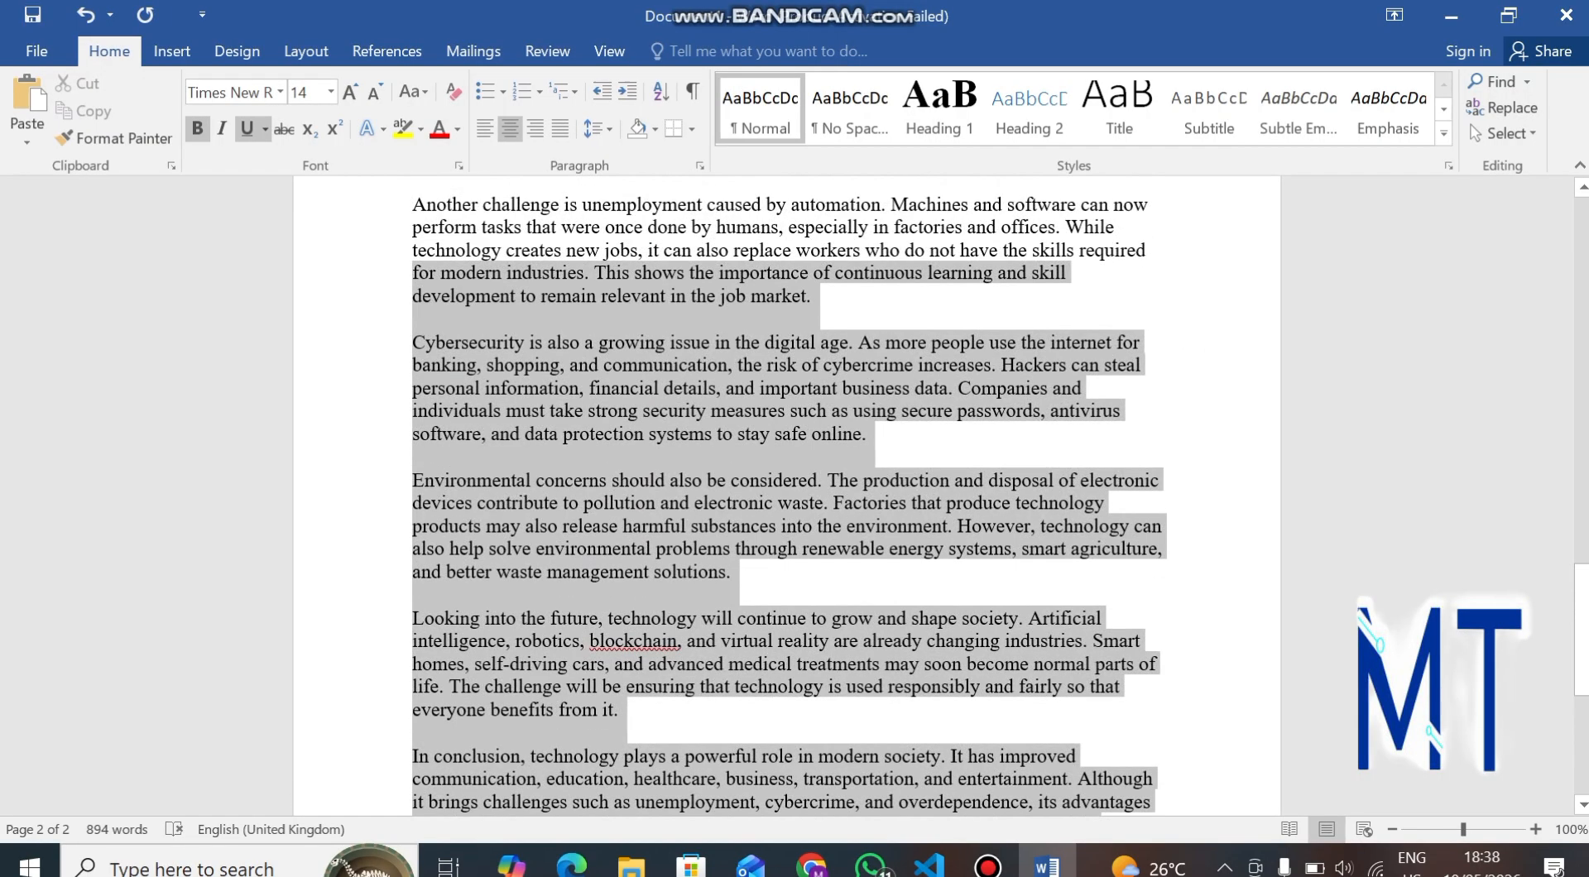
{"action": "key", "text": "shift+Up"}
{"action": "key", "text": "shift+Up"}
{"action": "key", "text": "shift+Up"}
{"action": "key", "text": "shift+Up"}
{"action": "key", "text": "shift+Up"}
{"action": "key", "text": "shift+Up"}
{"action": "key", "text": "shift+Up"}
{"action": "key", "text": "shift+Up"}
{"action": "key", "text": "shift+Up"}
{"action": "key", "text": "shift+Up"}
{"action": "key", "text": "shift+Up"}
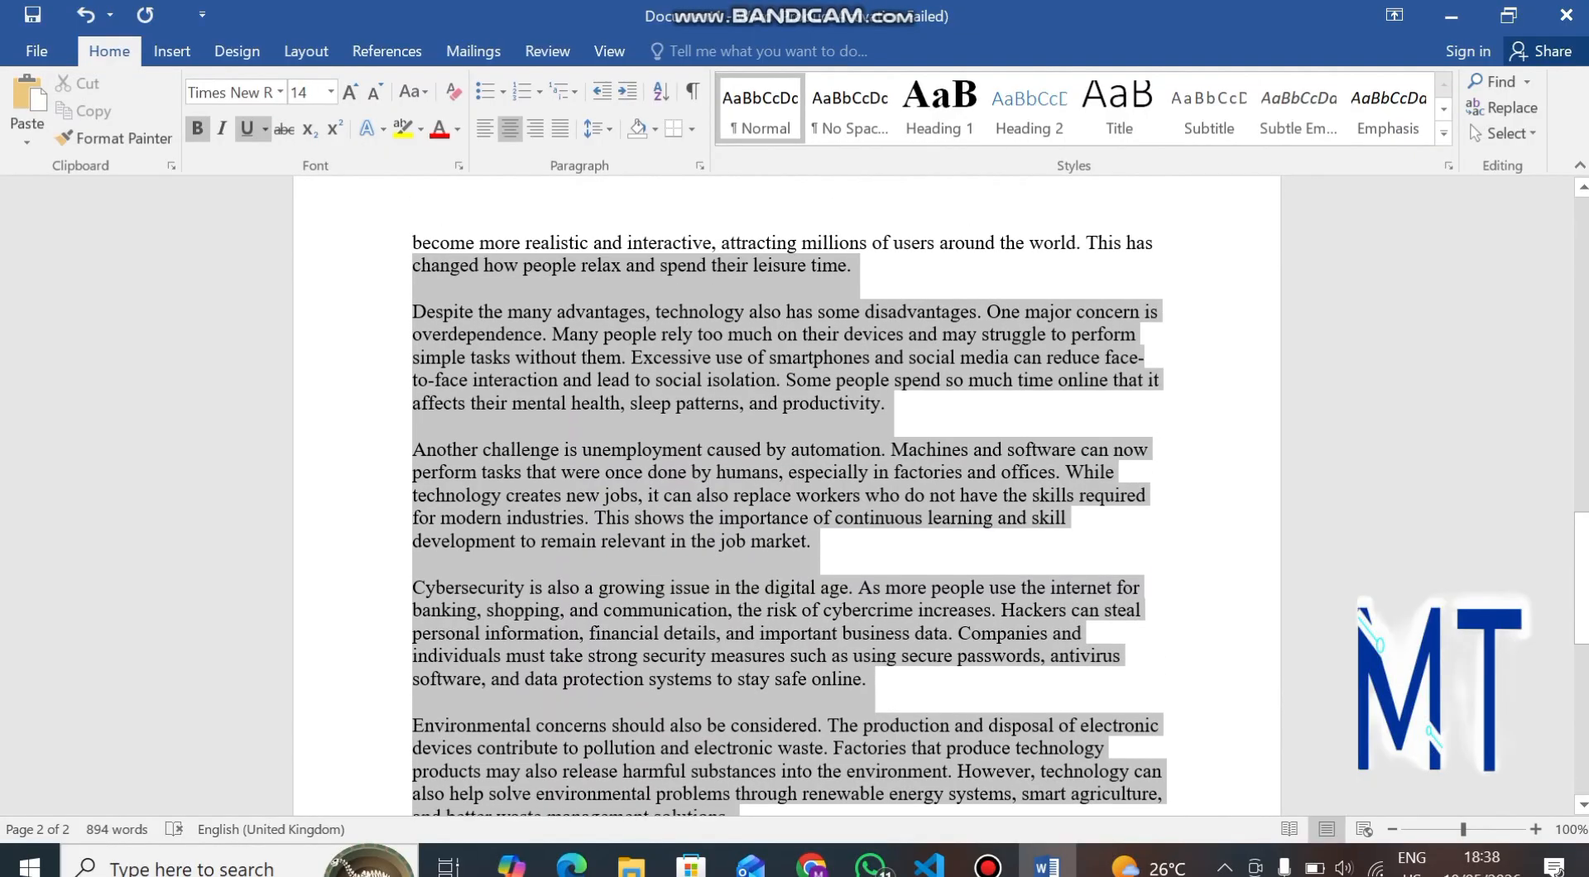
{"action": "key", "text": "shift+Up"}
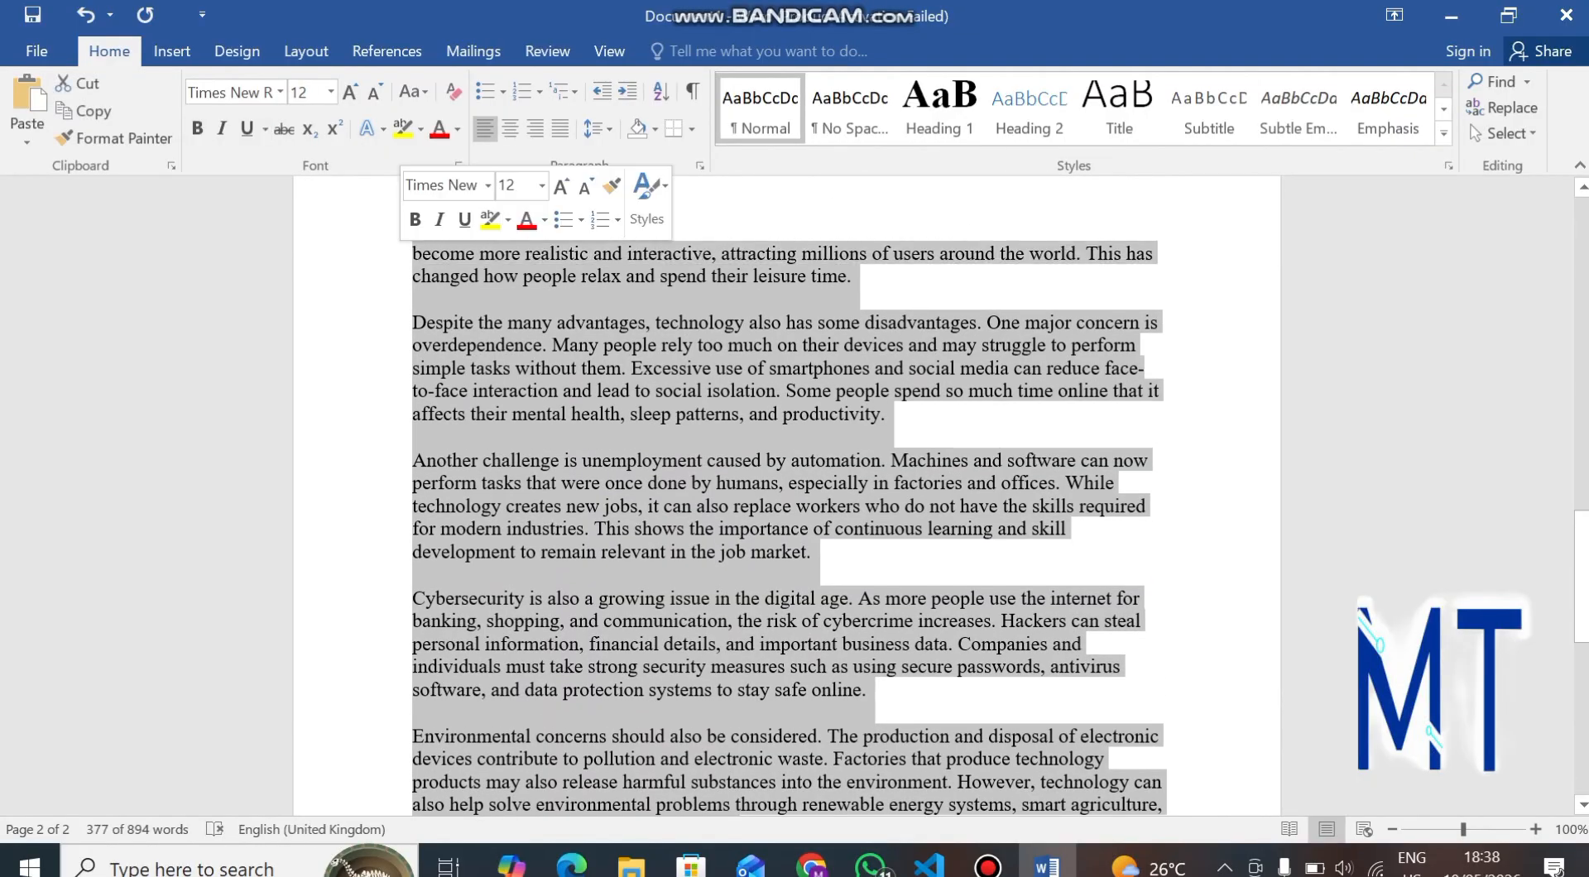
Select the whole essay body below the title and set its font size to 11.
{"action": "left_click", "coordinate": [364, 278]}
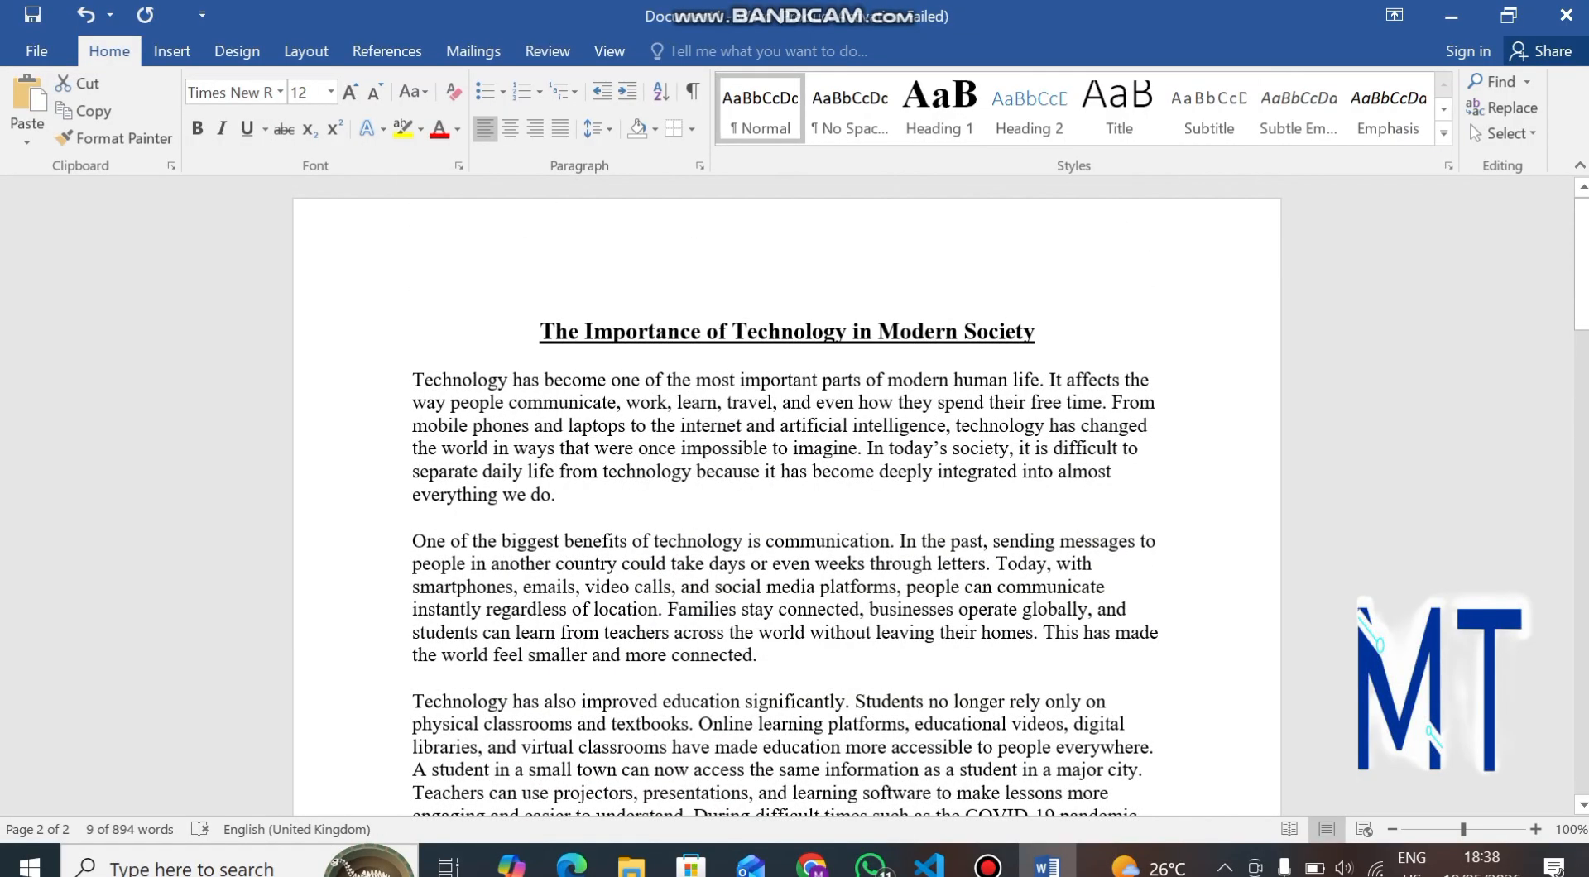
{"action": "key", "text": "ctrl+shift+Down"}
{"action": "key", "text": "ctrl+shift+Down"}
{"action": "key", "text": "ctrl+shift+Down"}
{"action": "key", "text": "ctrl+shift+Down"}
{"action": "key", "text": "ctrl+shift+Down"}
{"action": "key", "text": "ctrl+shift+Down"}
{"action": "key", "text": "ctrl+shift+Down"}
{"action": "key", "text": "ctrl+shift+Down"}
{"action": "key", "text": "ctrl+shift+Down"}
{"action": "key", "text": "ctrl+shift+Down"}
{"action": "key", "text": "ctrl+shift+Down"}
{"action": "key", "text": "ctrl+shift+Down"}
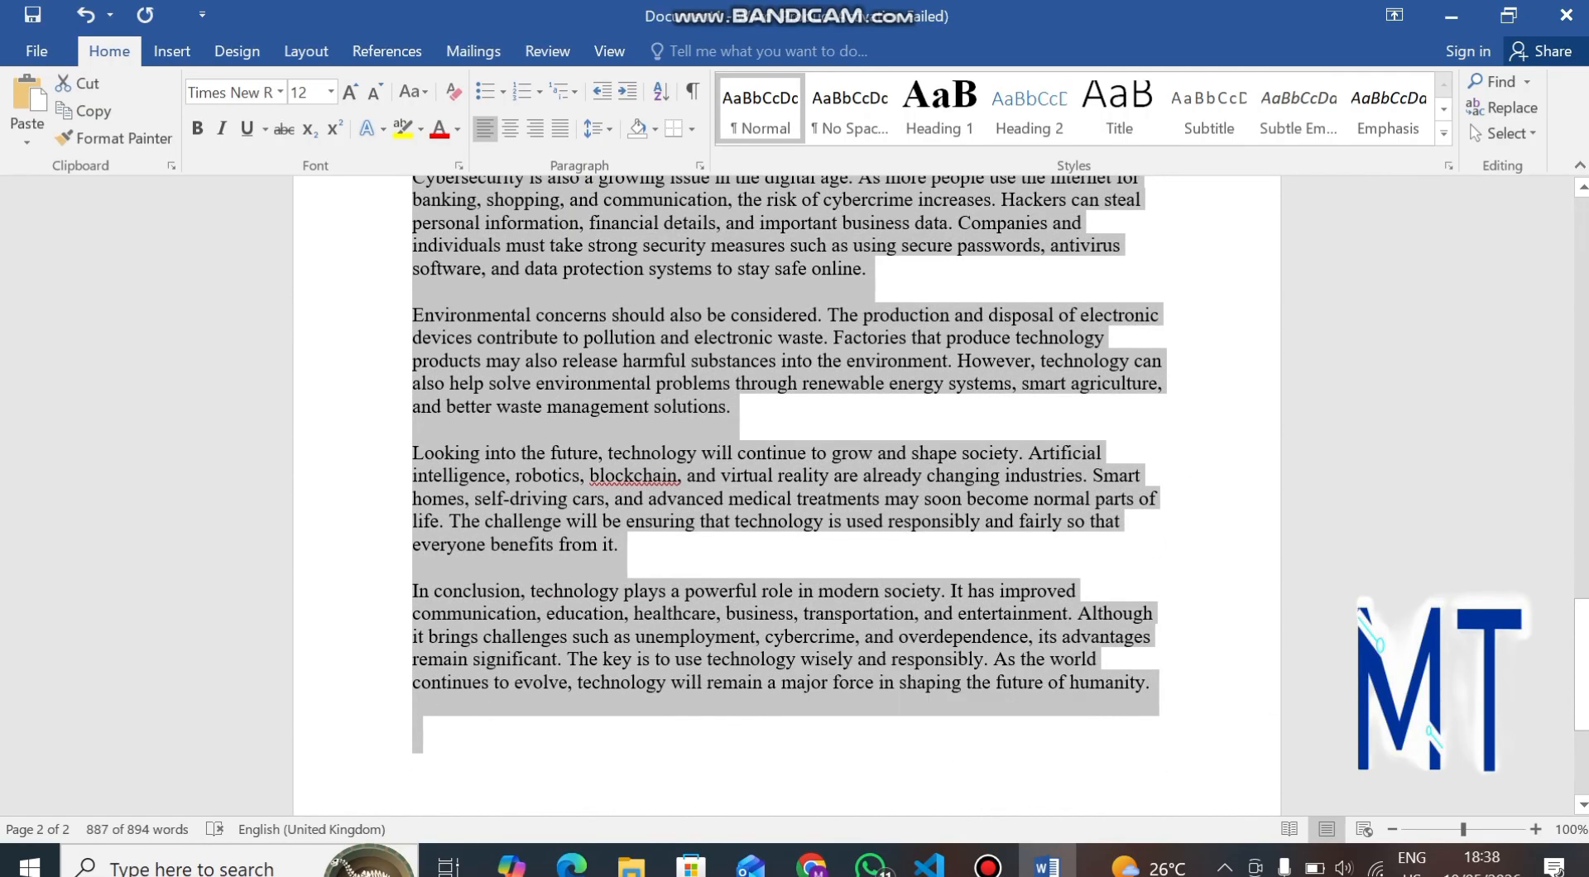
{"action": "left_click", "coordinate": [330, 92]}
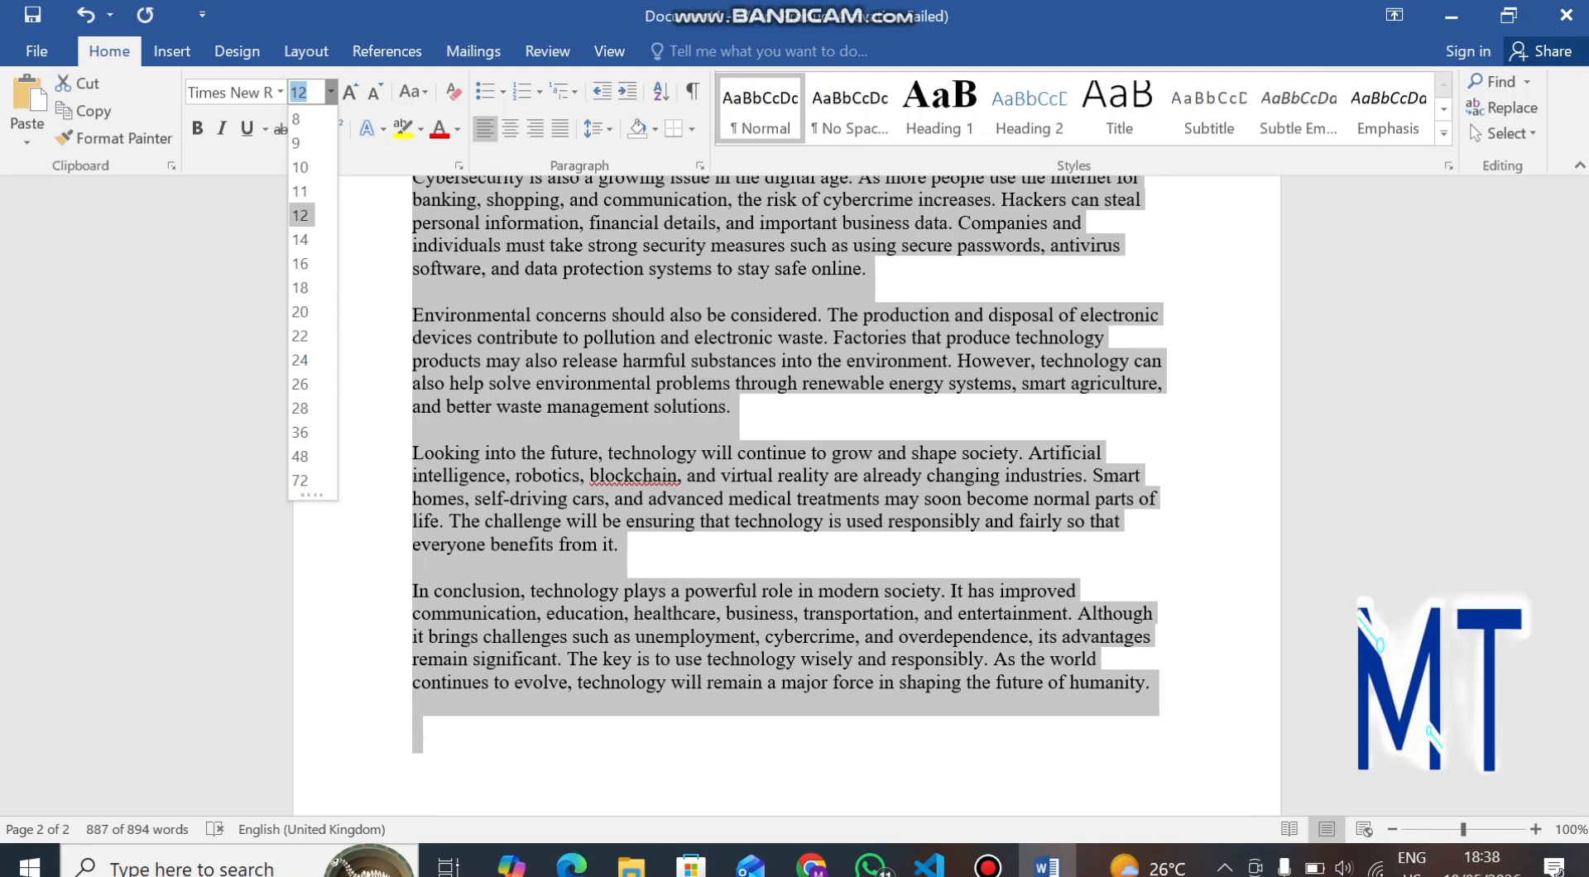
{"action": "left_click", "coordinate": [300, 191]}
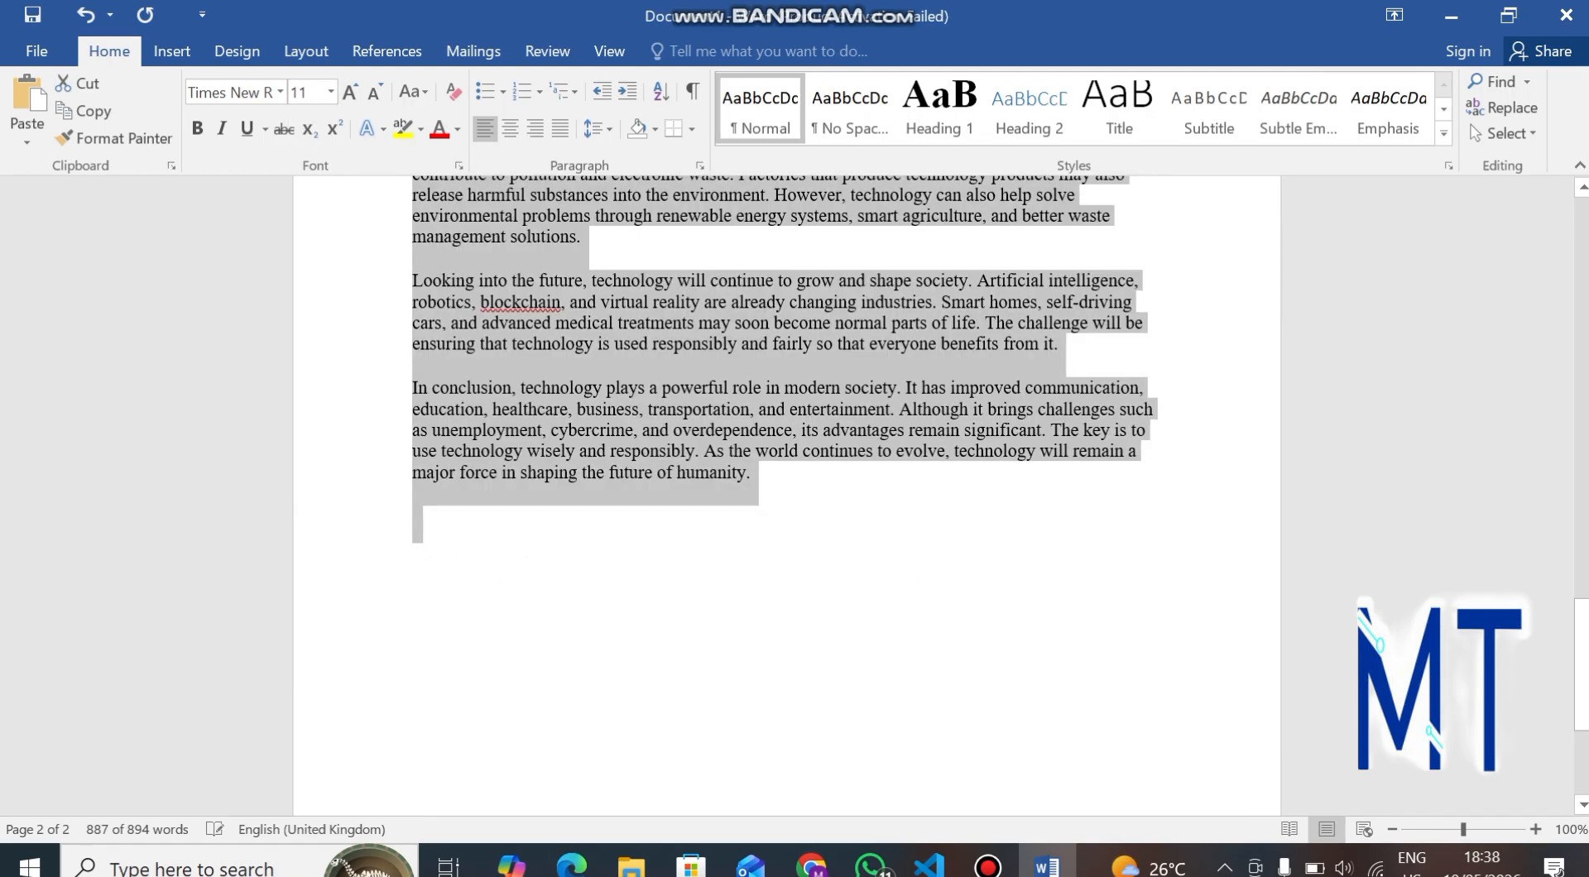
Scroll through the resized essay to review how its pages break.
{"action": "scroll", "coordinate": [786, 496], "scroll_direction": "up", "scroll_amount": 20}
{"action": "scroll", "coordinate": [787, 496], "scroll_direction": "down", "scroll_amount": 8}
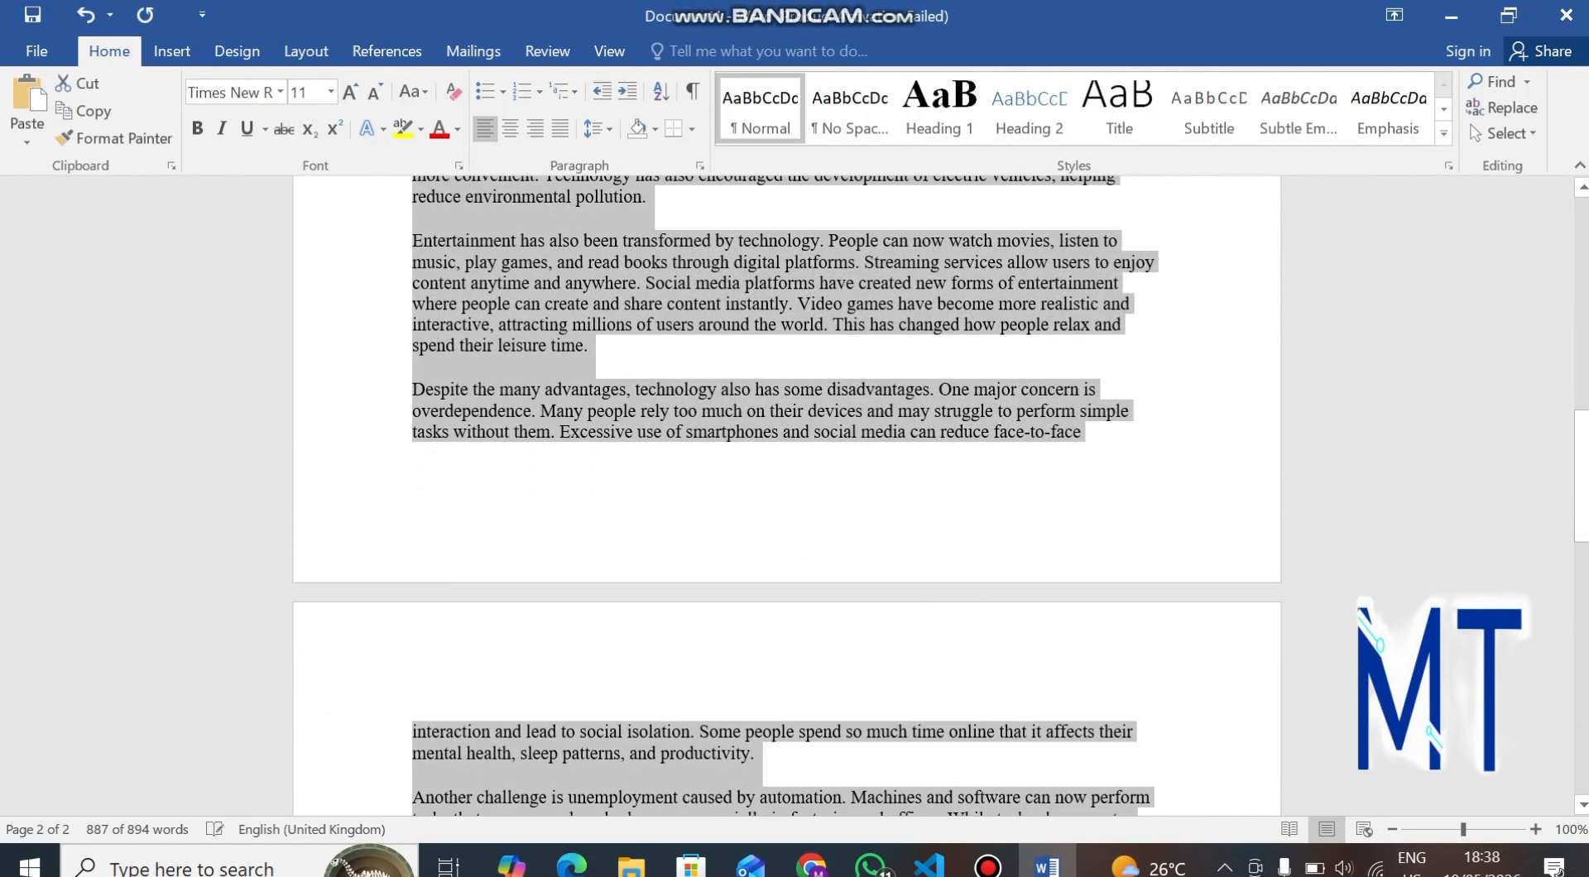
{"action": "scroll", "coordinate": [787, 497], "scroll_direction": "down", "scroll_amount": 6}
{"action": "scroll", "coordinate": [786, 497], "scroll_direction": "up", "scroll_amount": 7}
{"action": "scroll", "coordinate": [786, 496], "scroll_direction": "down", "scroll_amount": 5}
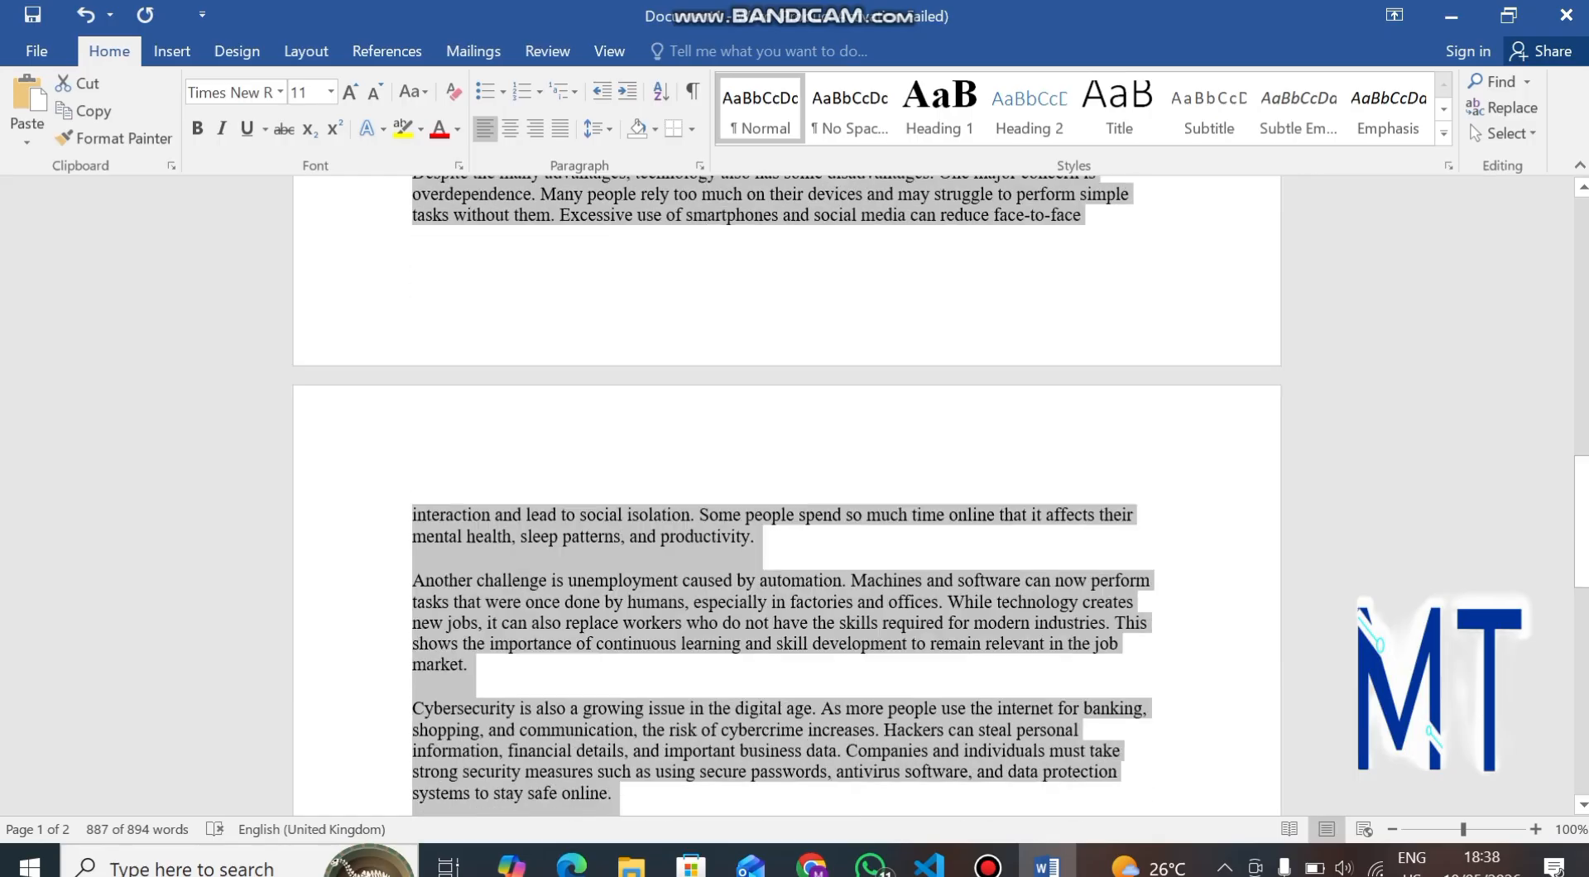
{"action": "scroll", "coordinate": [786, 497], "scroll_direction": "down", "scroll_amount": 2}
Delete all text from the top of the second page to the end of the document, leaving the essay on one page.
{"action": "left_click", "coordinate": [413, 337]}
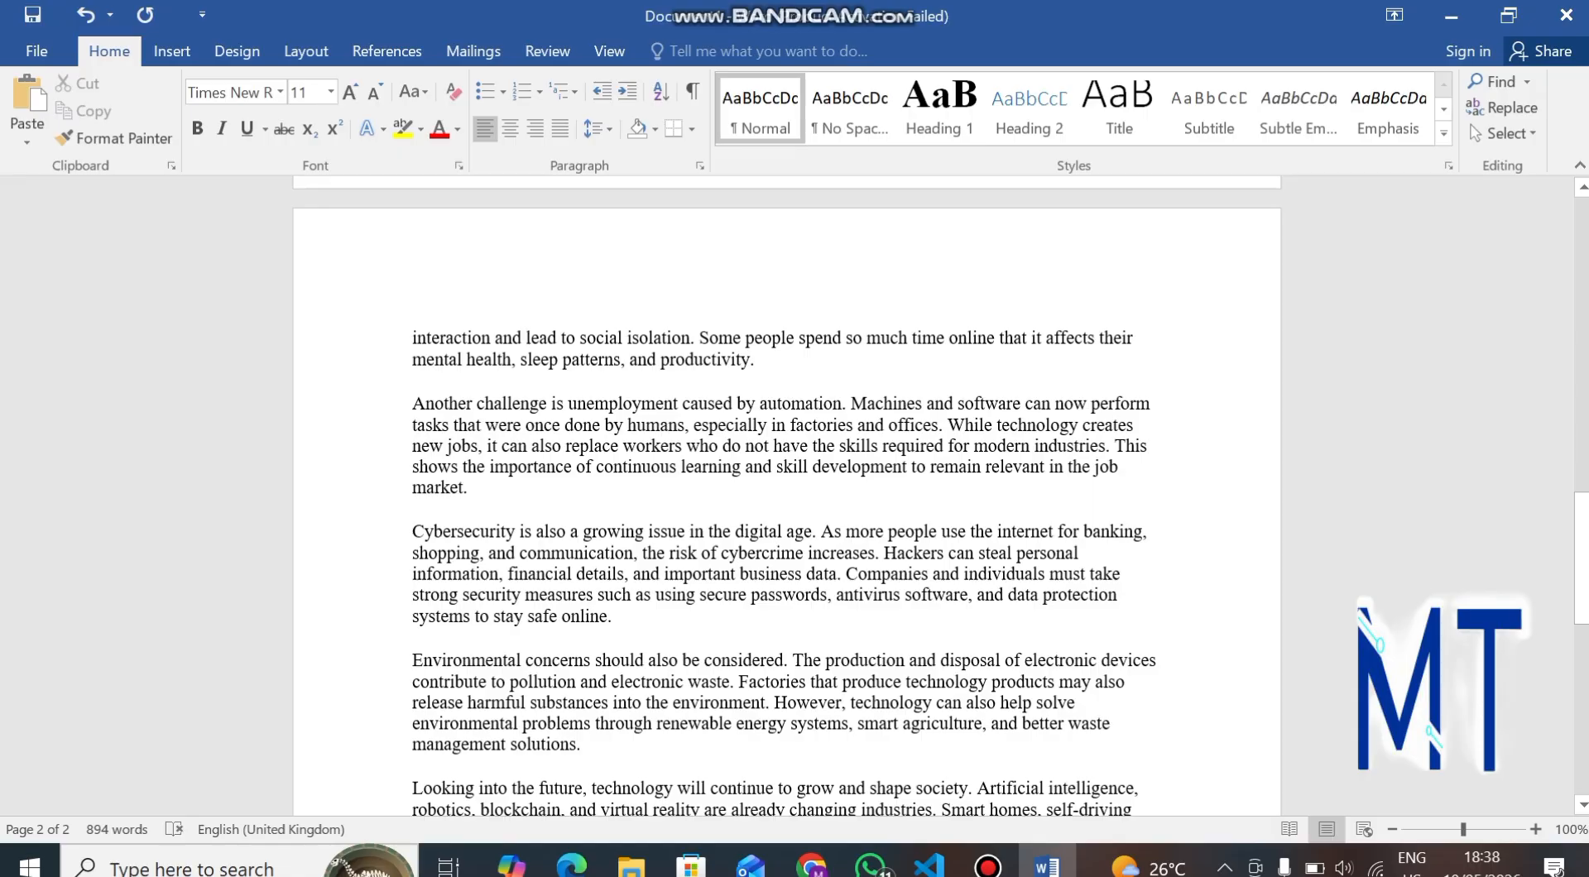
{"action": "key", "text": "Delete"}
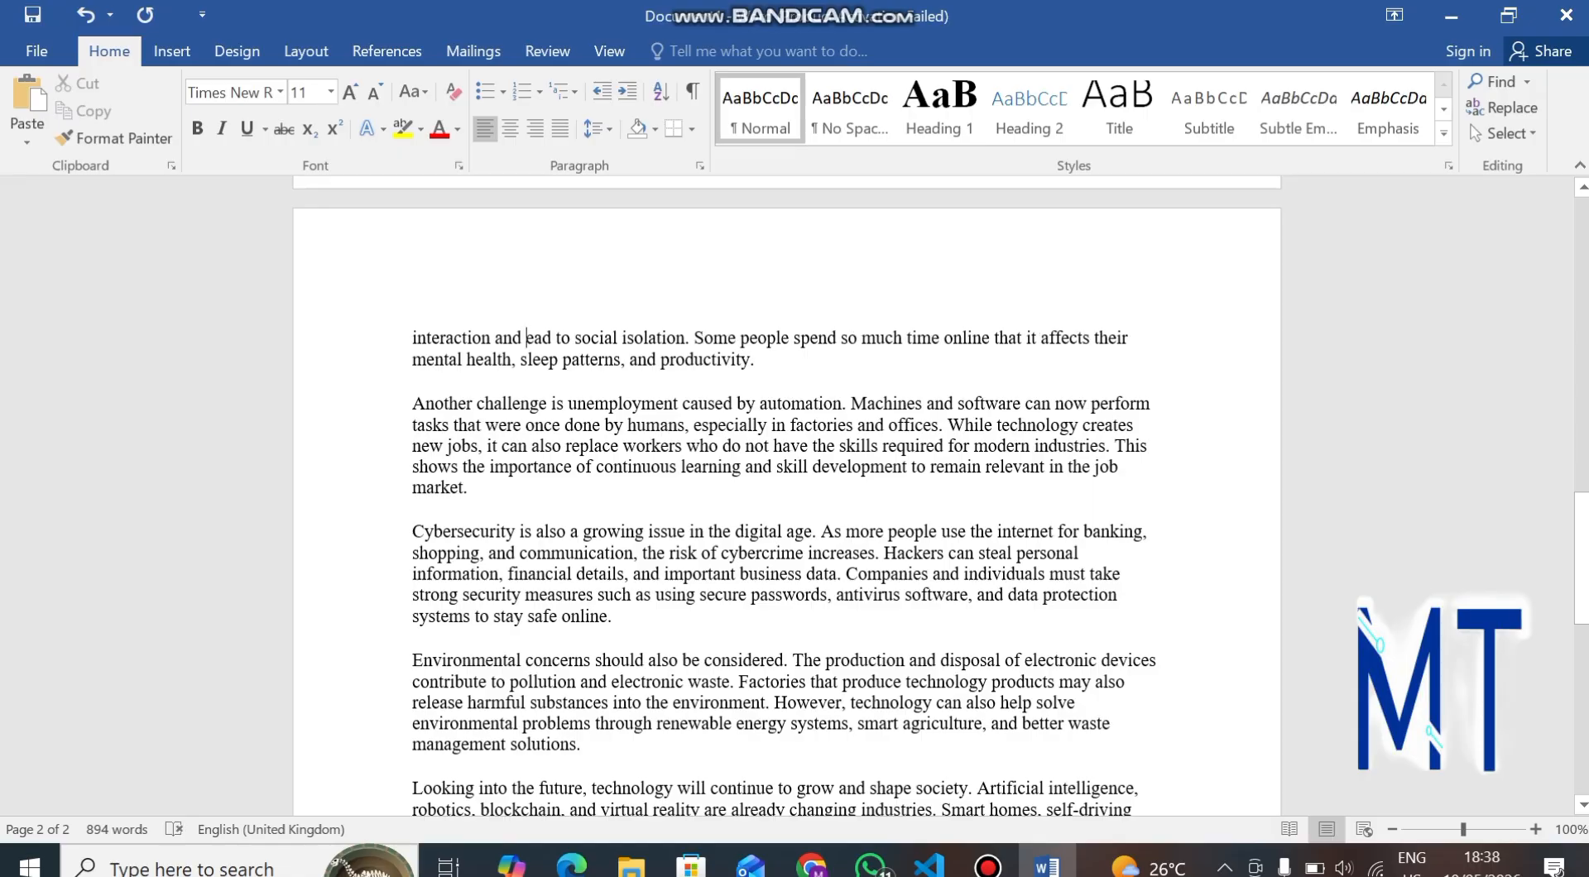
{"action": "key", "text": "ctrl+shift+End"}
{"action": "scroll", "coordinate": [786, 414], "scroll_direction": "down", "scroll_amount": 5}
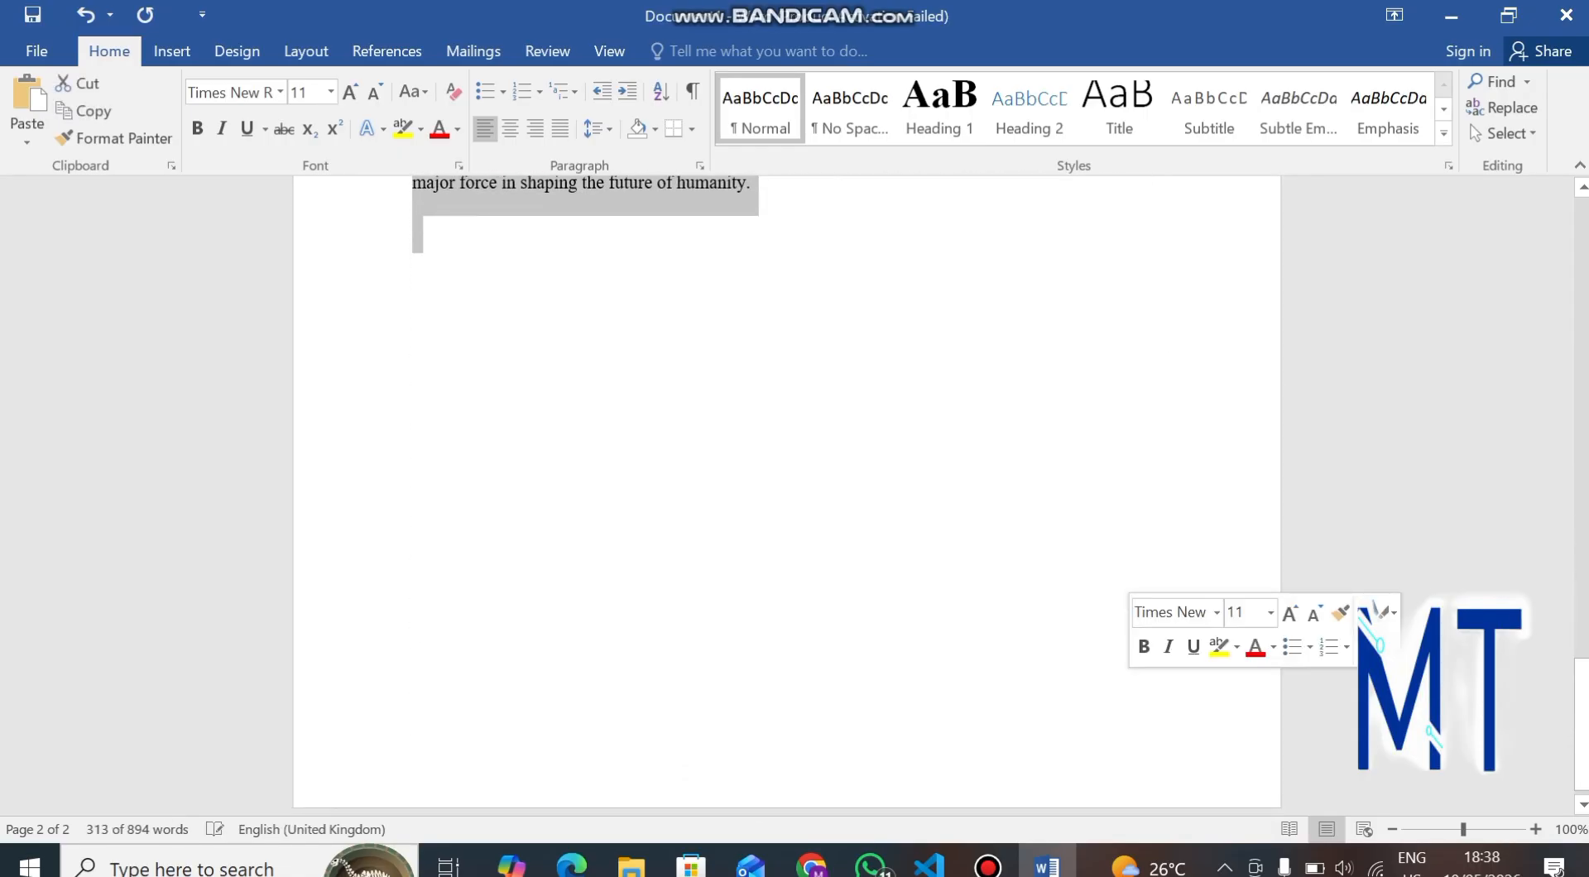
{"action": "key", "text": "Delete"}
{"action": "key", "text": "ctrl+End"}
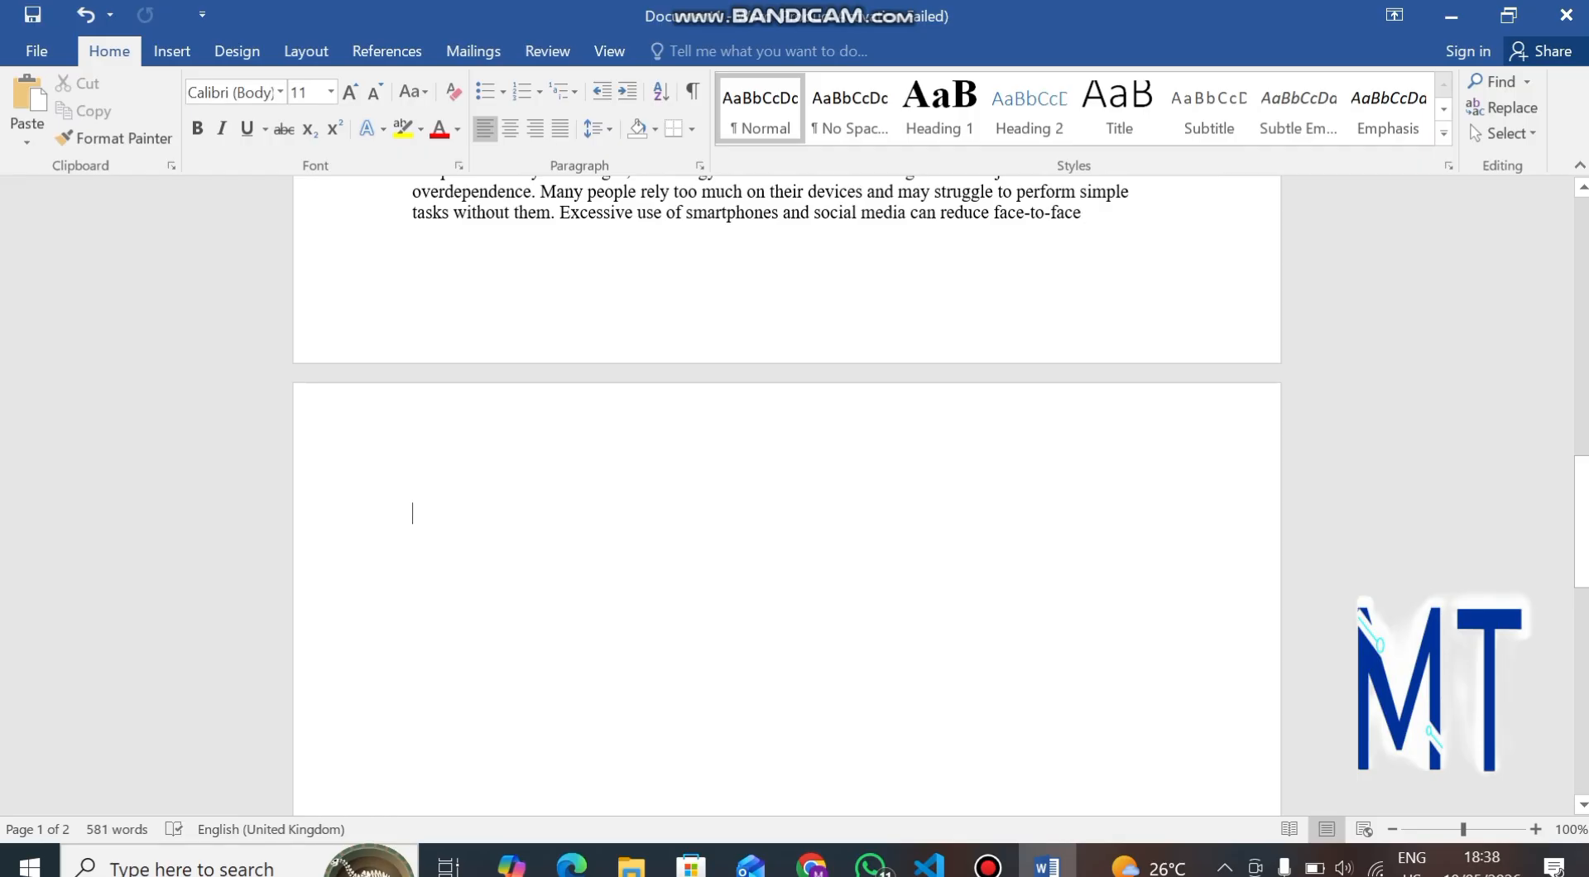
{"action": "key", "text": "BackSpace"}
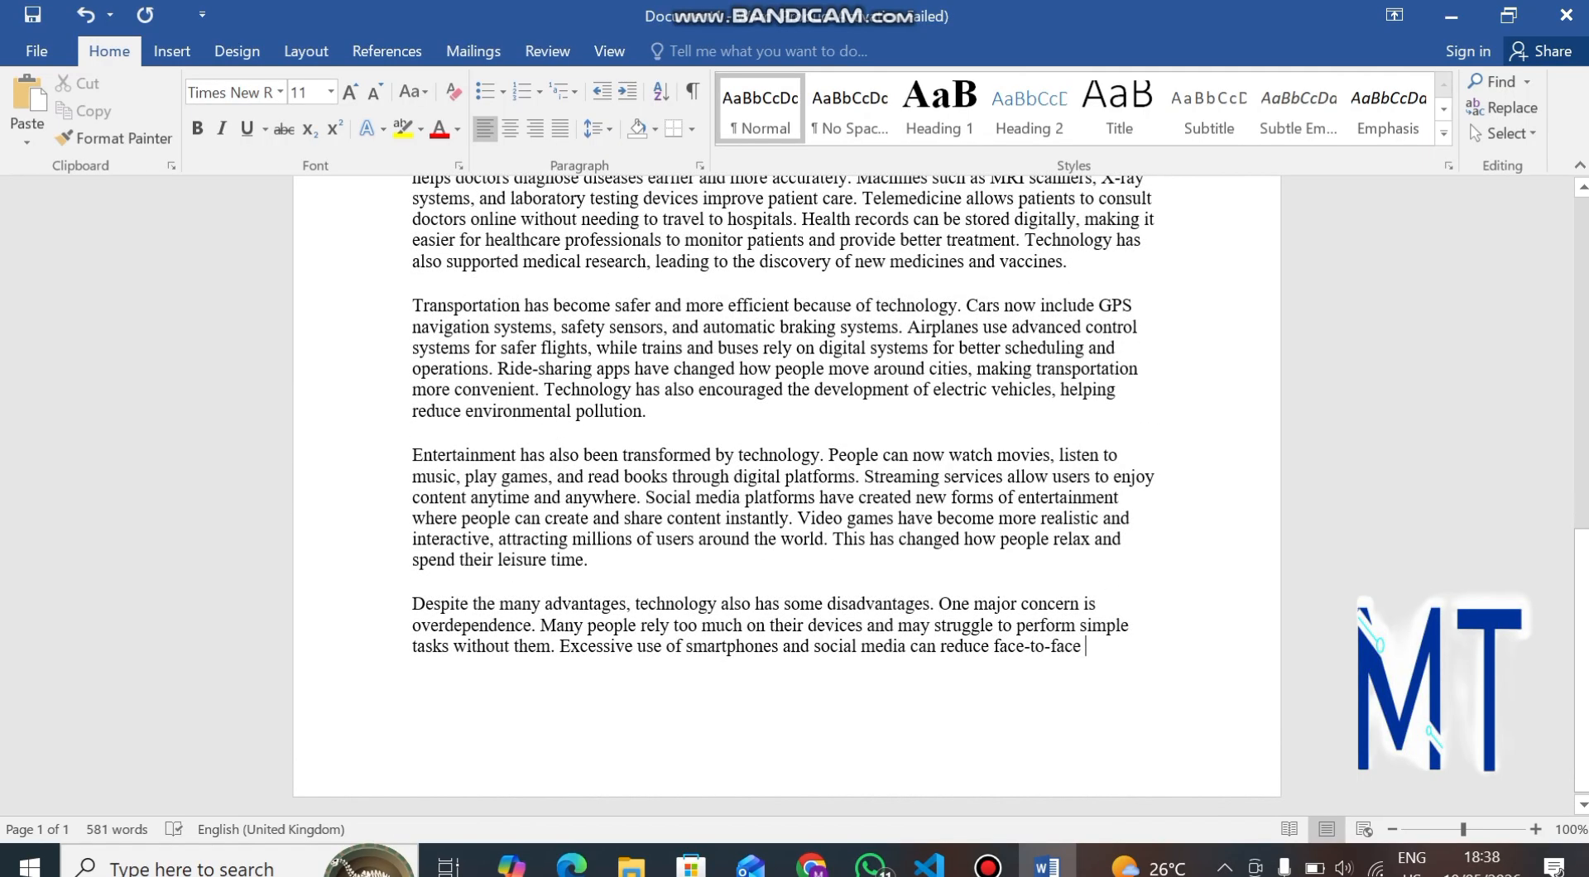
Apply a Dropped drop cap to the first letter of the essay's opening paragraph.
{"action": "scroll", "coordinate": [786, 496], "scroll_direction": "up", "scroll_amount": 12}
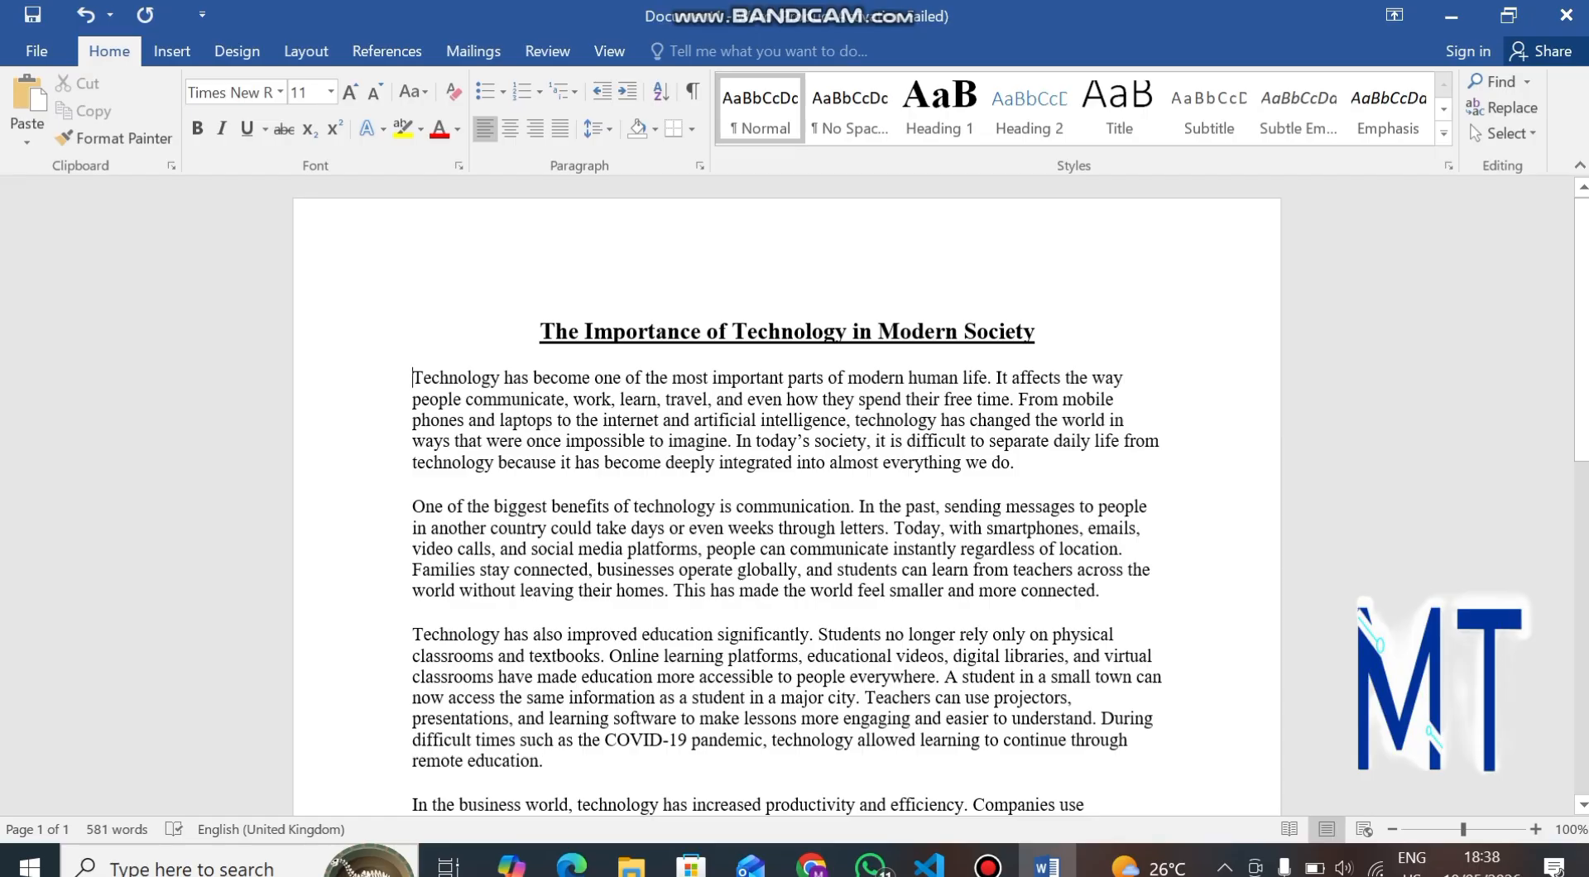
{"action": "key", "text": "shift+Right"}
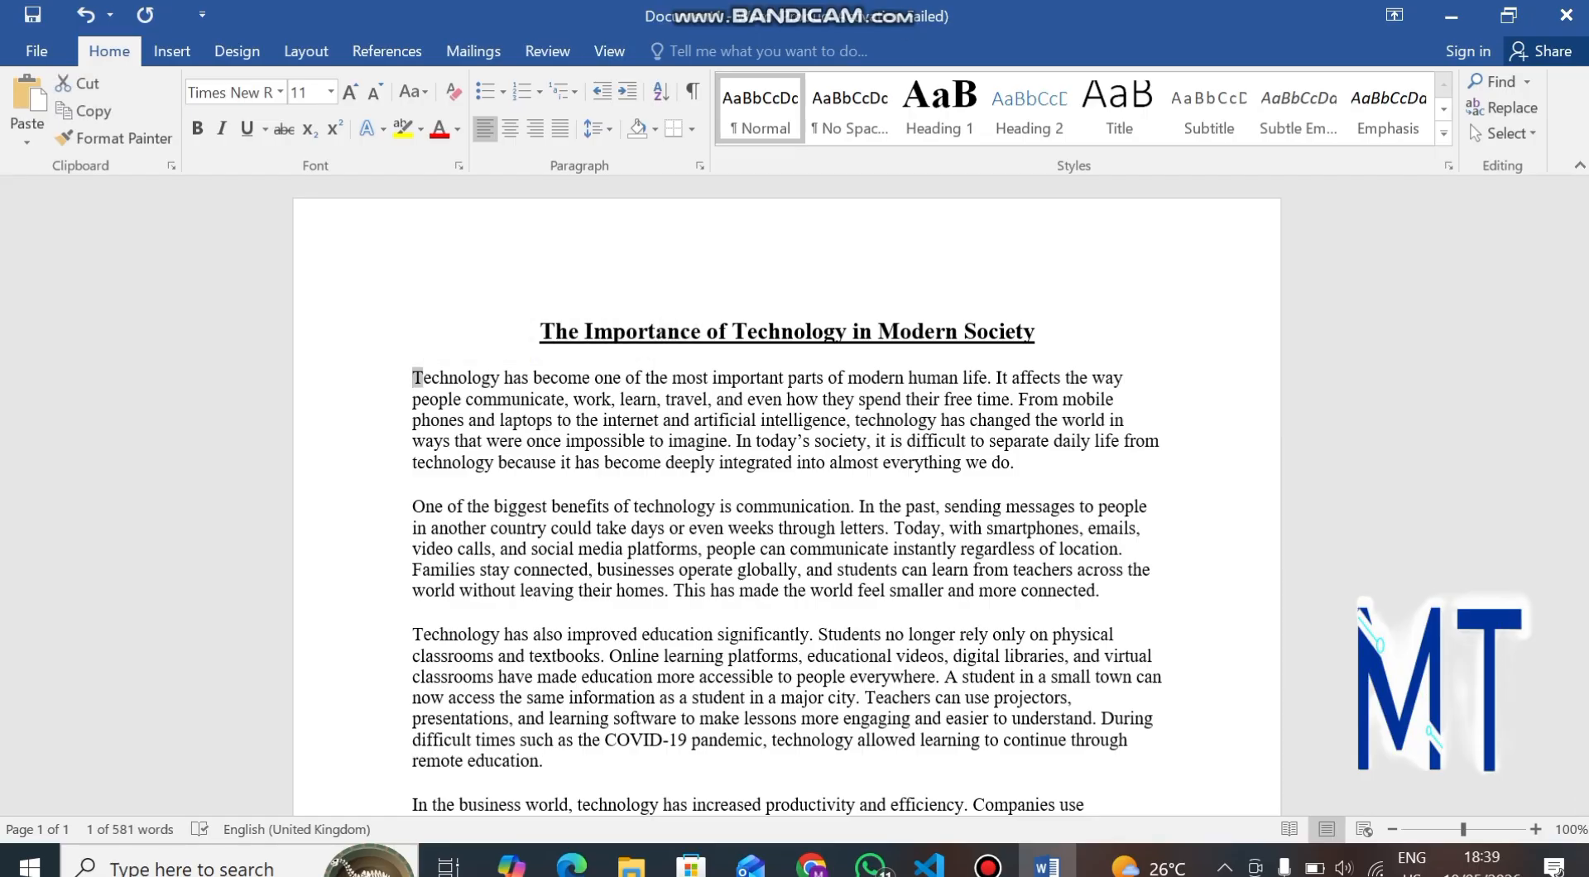
{"action": "left_click", "coordinate": [171, 51]}
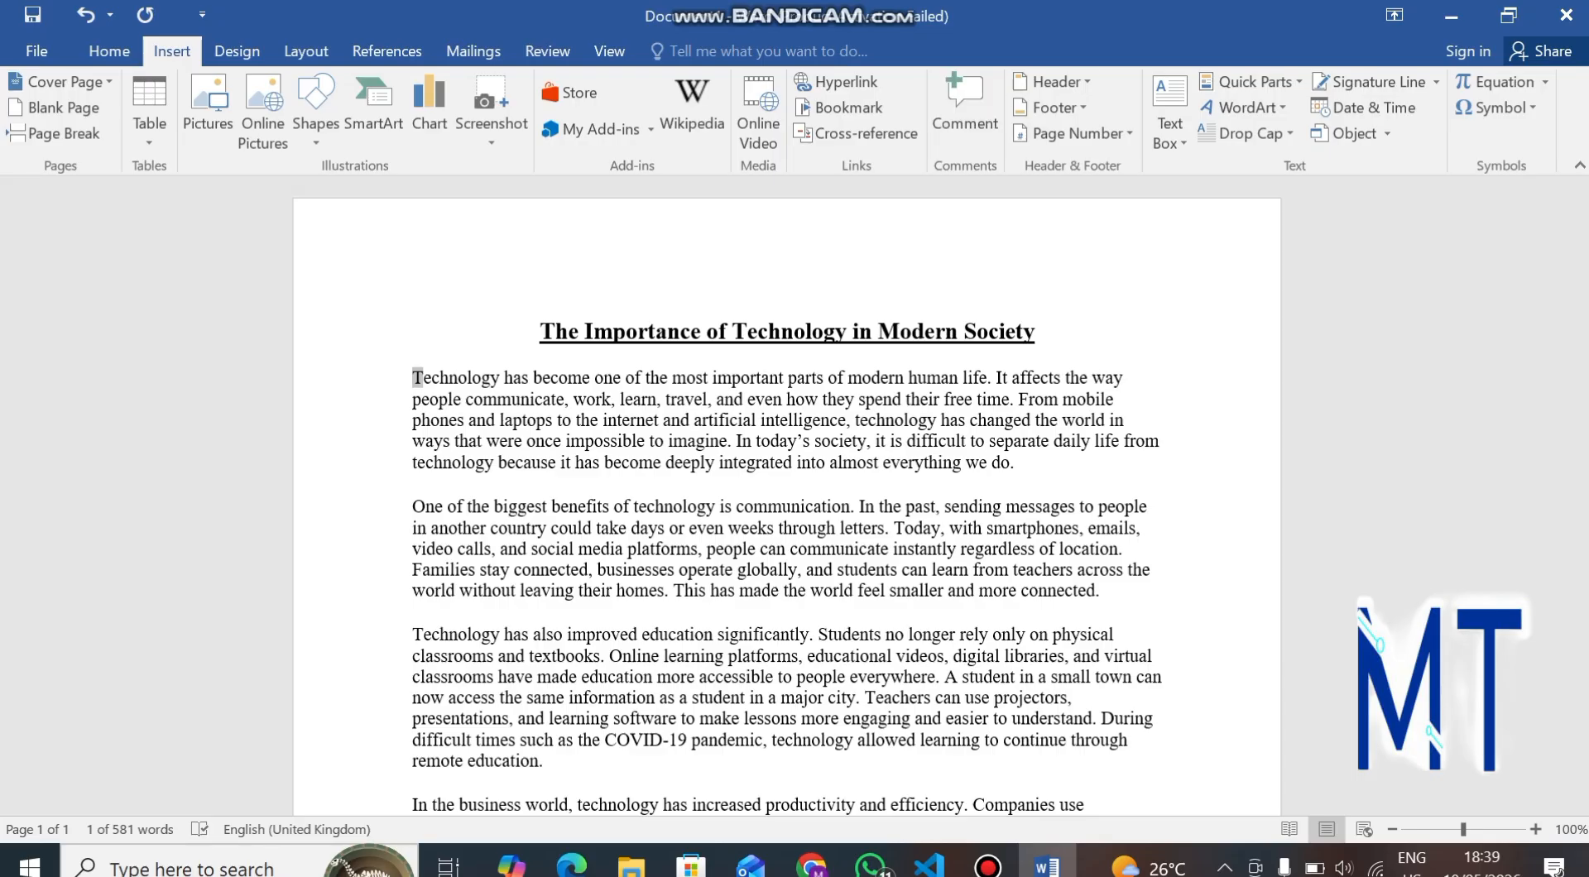
{"action": "left_click", "coordinate": [1244, 133]}
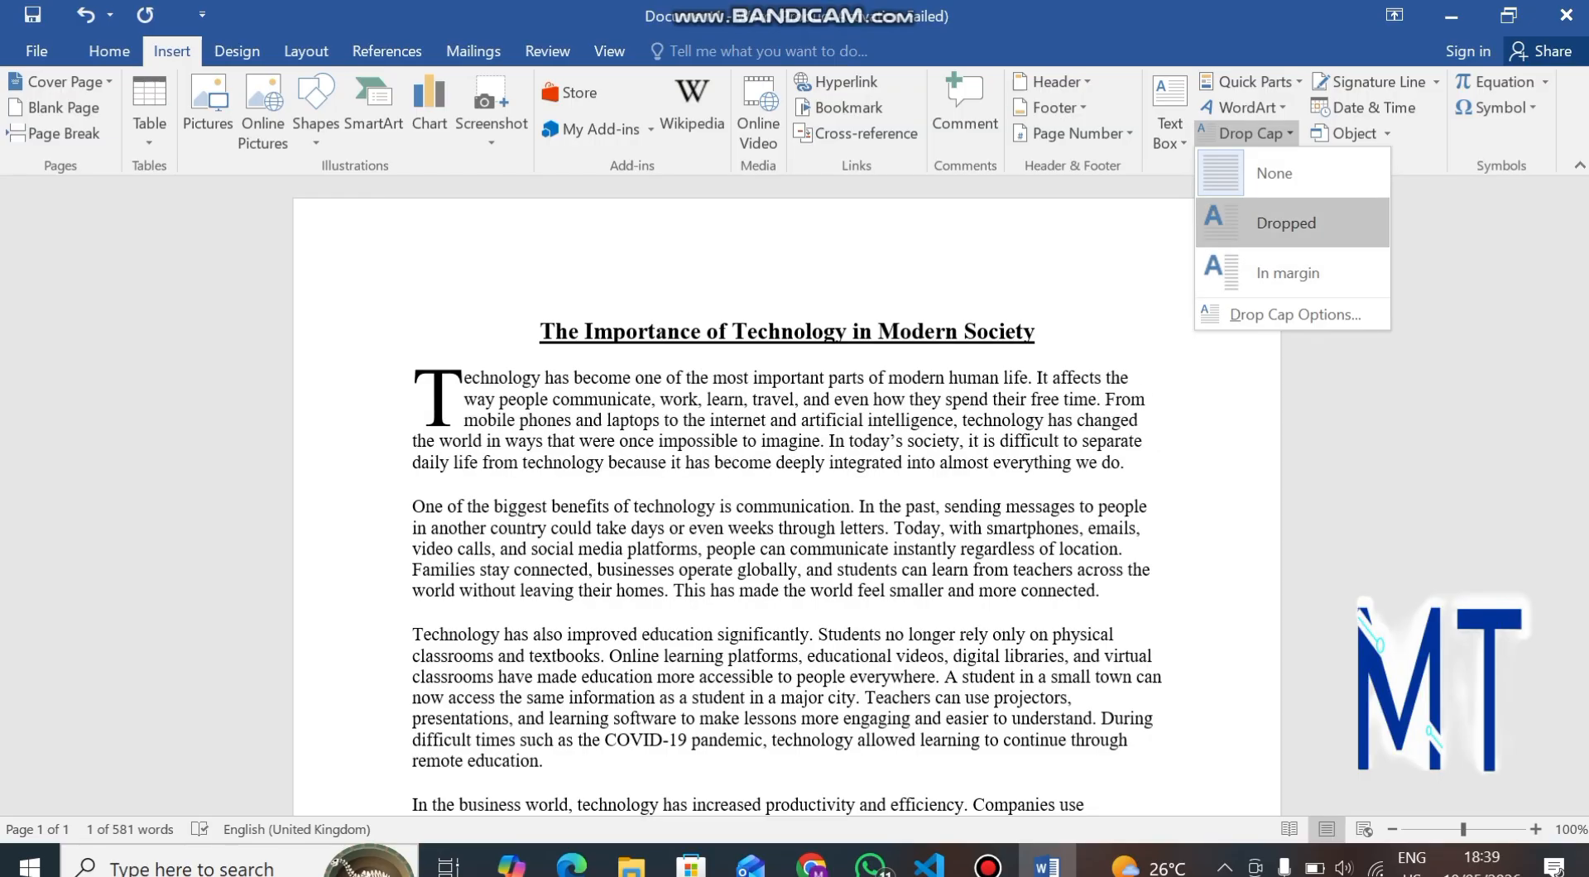
{"action": "left_click", "coordinate": [1285, 223]}
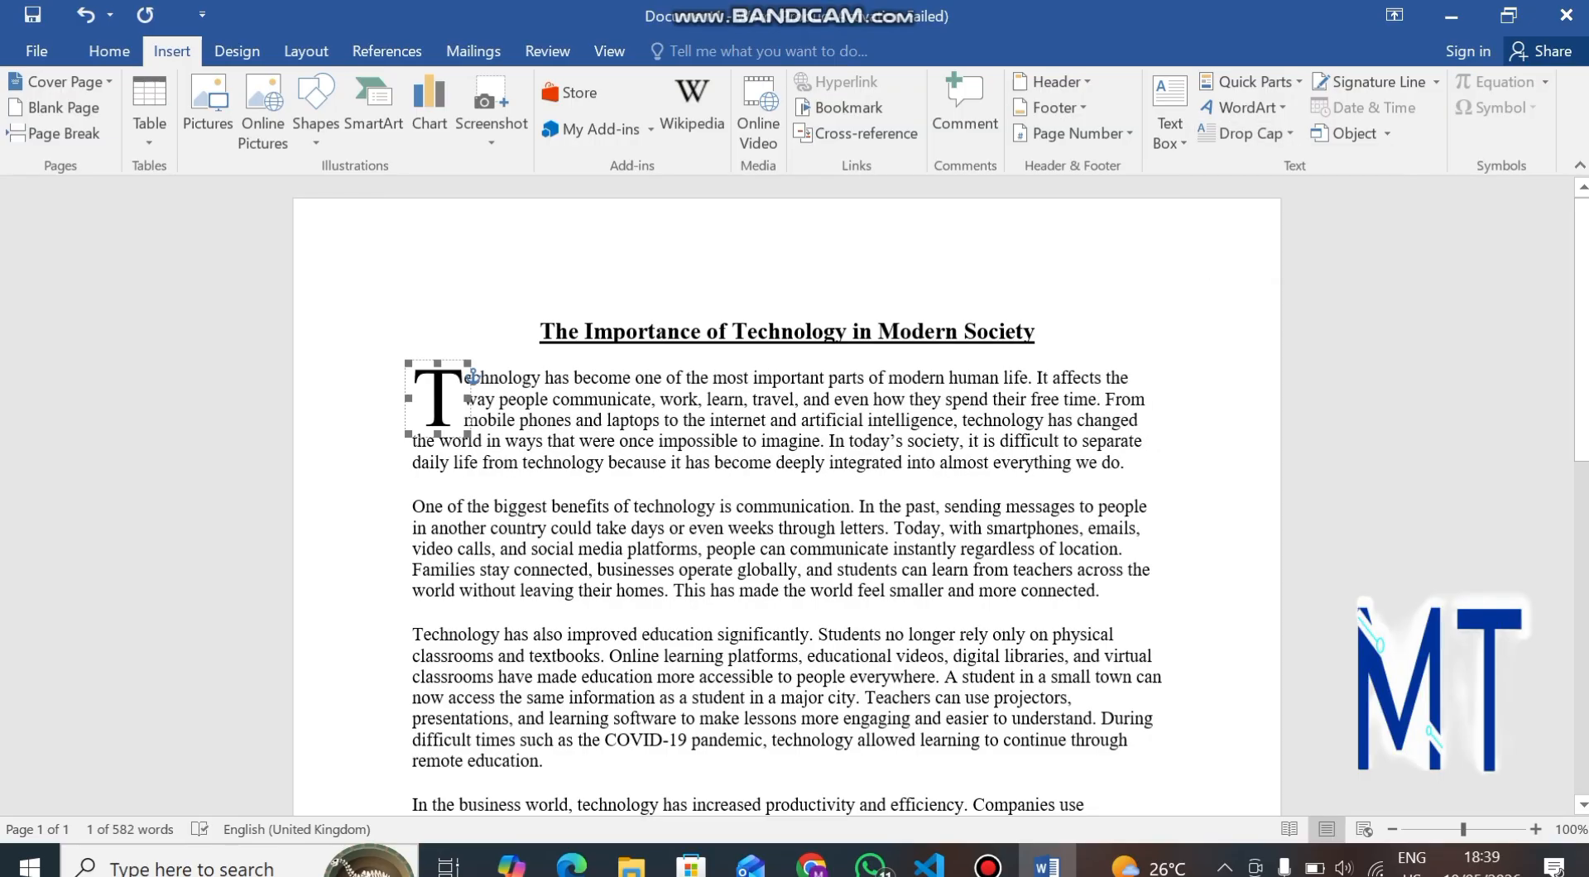
{"action": "left_click", "coordinate": [621, 419]}
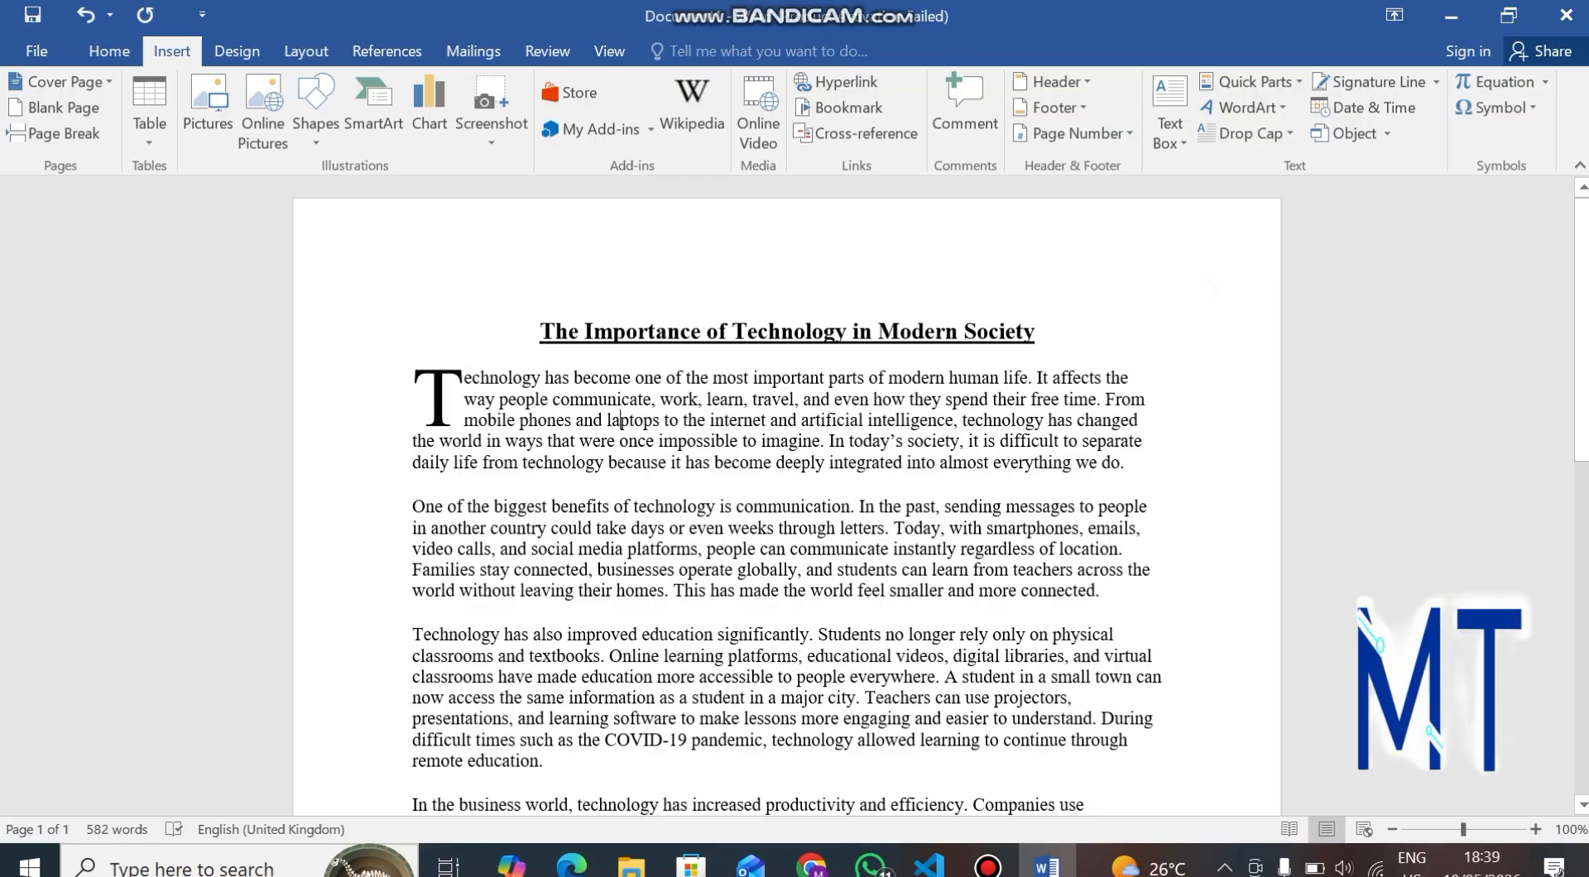
Italicize the word "communicate" in the first paragraph.
{"action": "scroll", "coordinate": [787, 497], "scroll_direction": "down", "scroll_amount": 2}
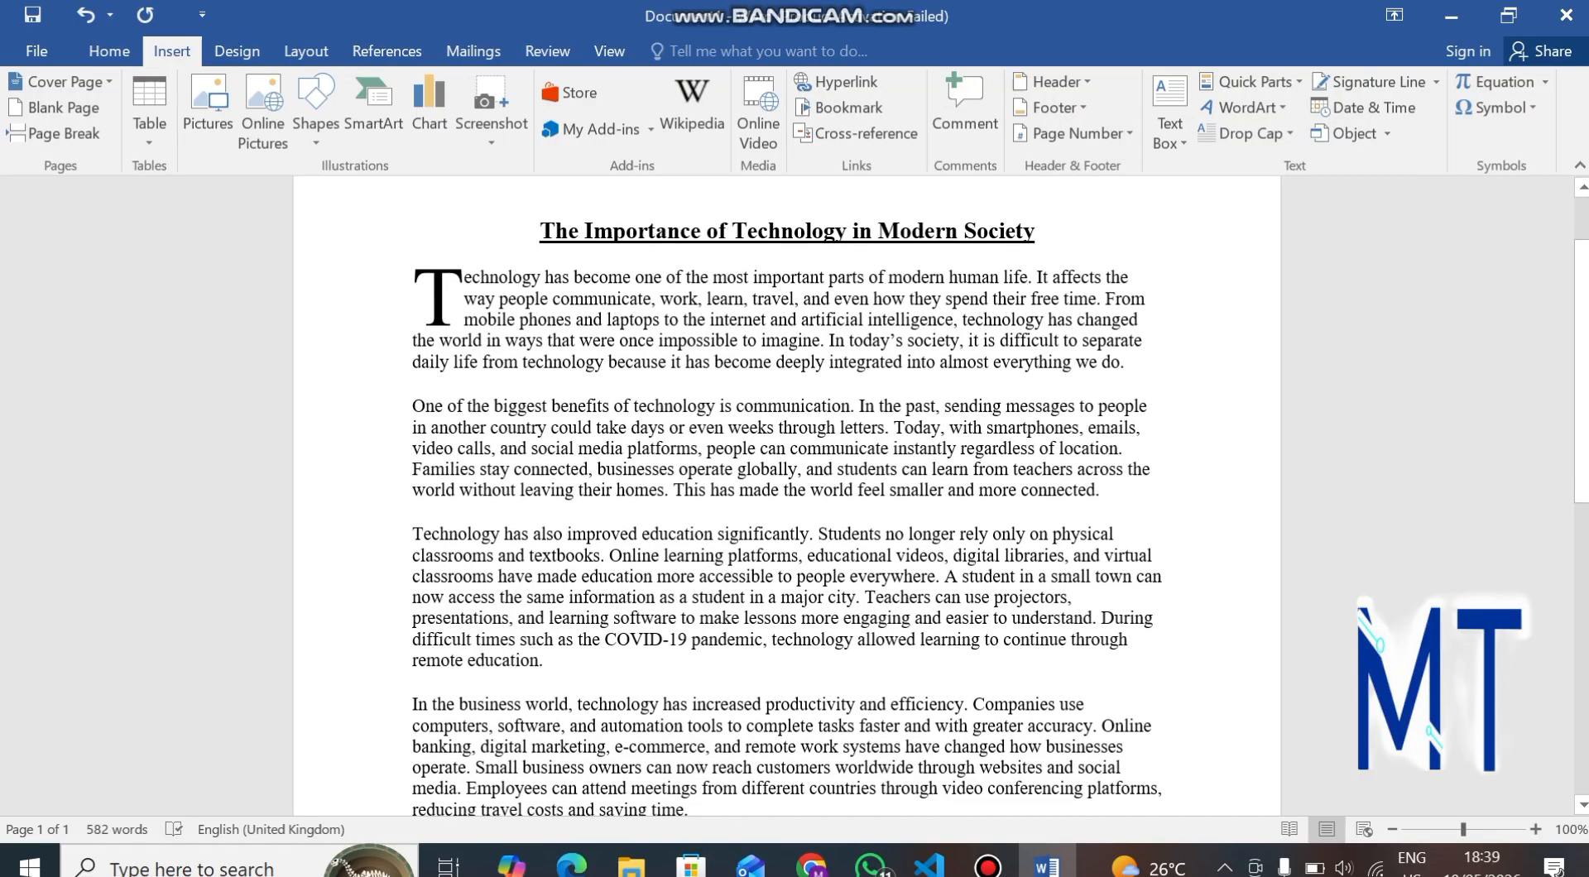
{"action": "scroll", "coordinate": [787, 496], "scroll_direction": "up", "scroll_amount": 1}
{"action": "scroll", "coordinate": [787, 497], "scroll_direction": "up", "scroll_amount": 2}
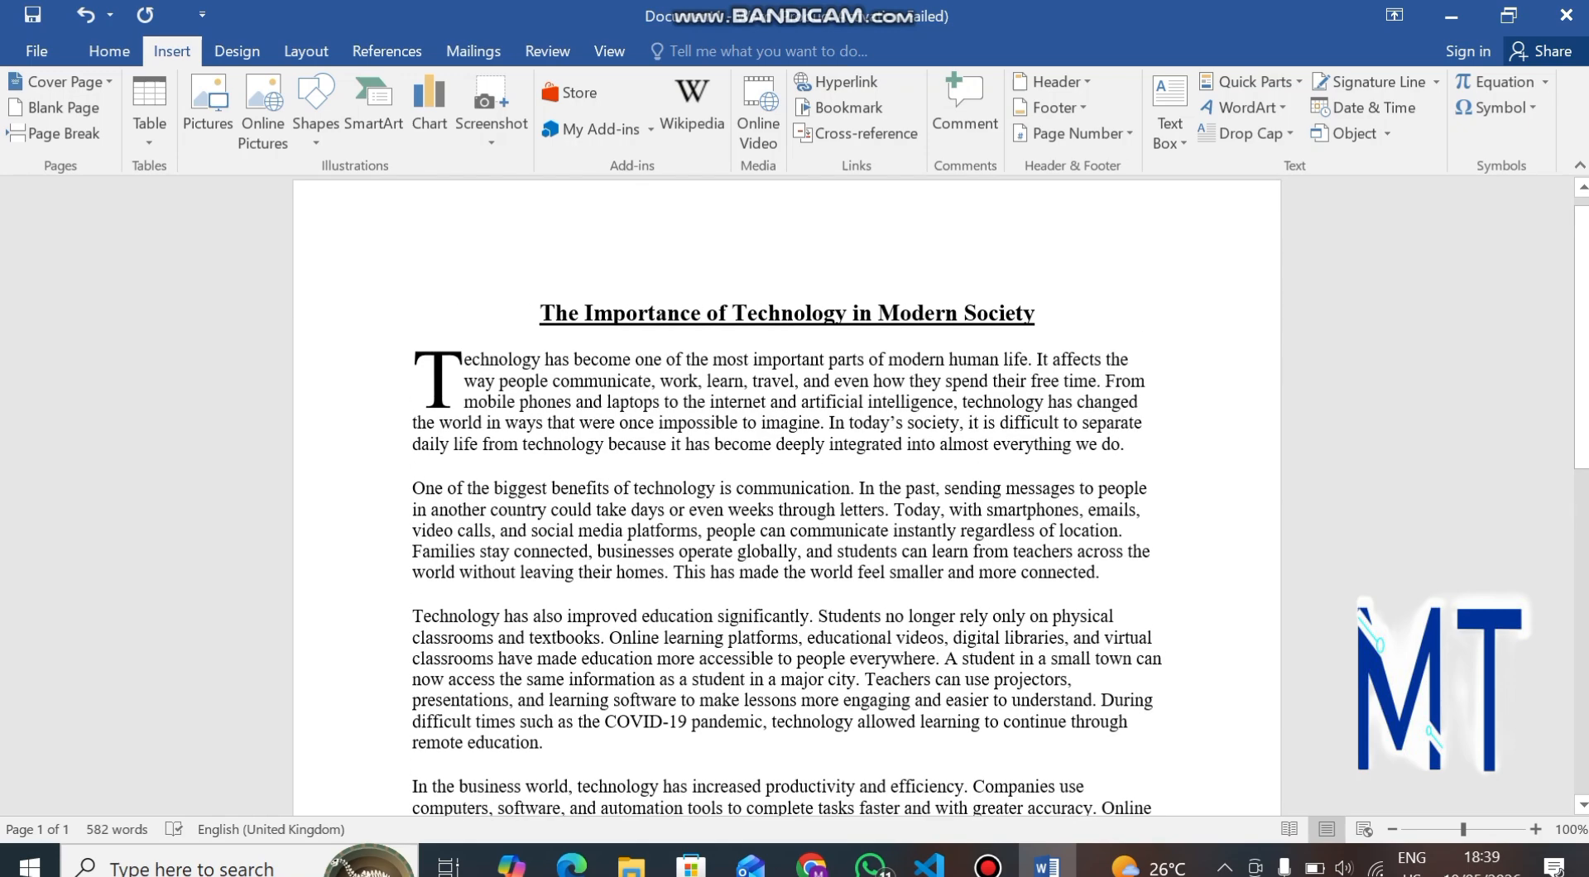
{"action": "left_click_drag", "start_coordinate": [553, 381], "coordinate": [651, 381]}
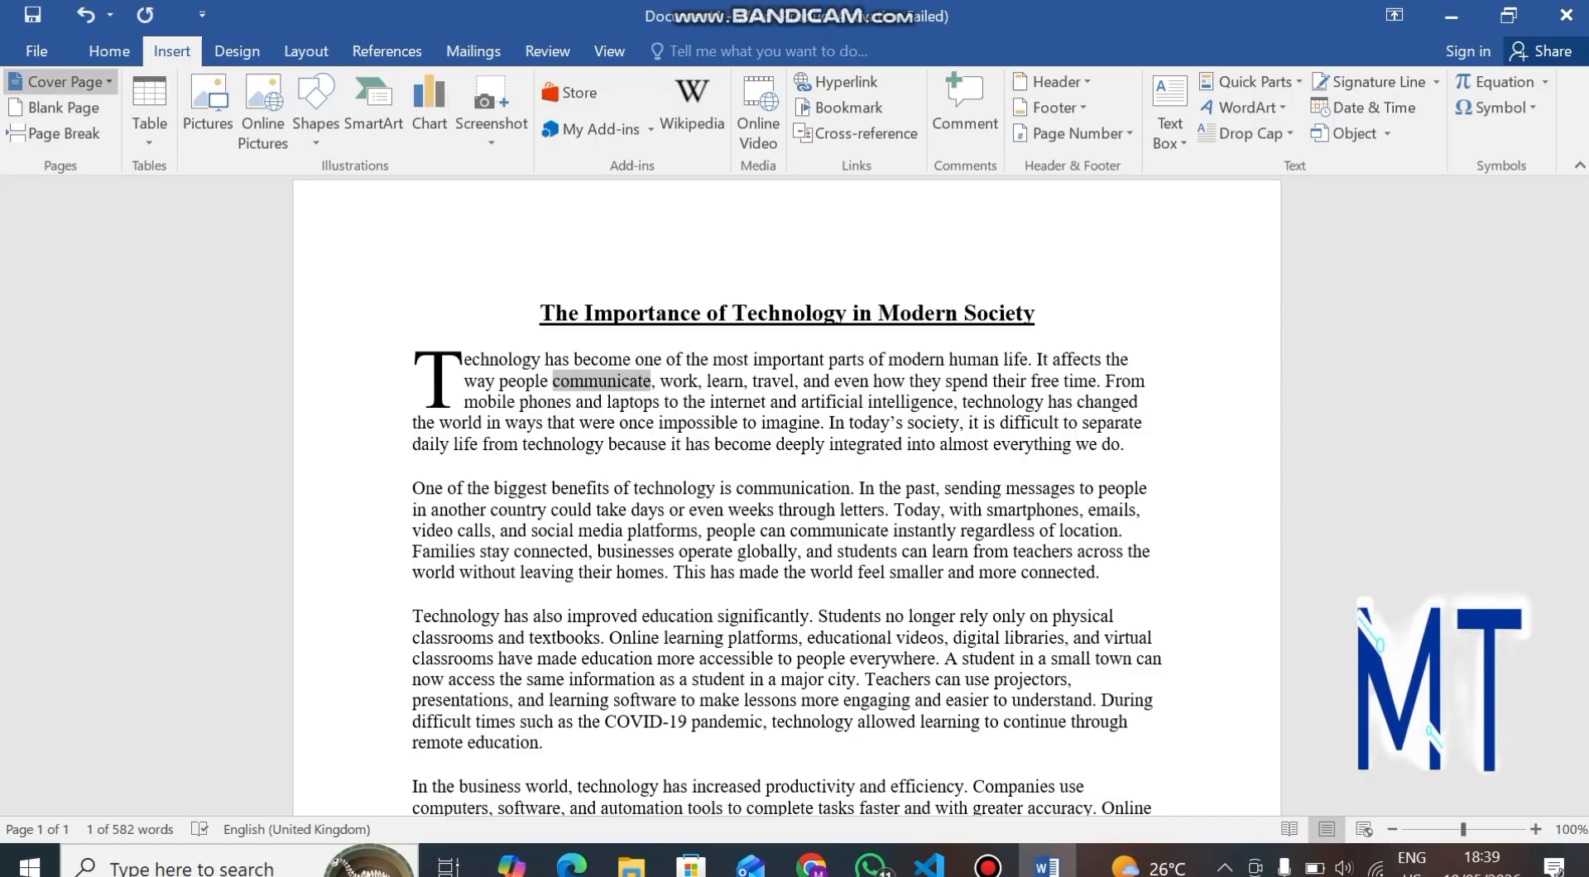
{"action": "left_click", "coordinate": [109, 50]}
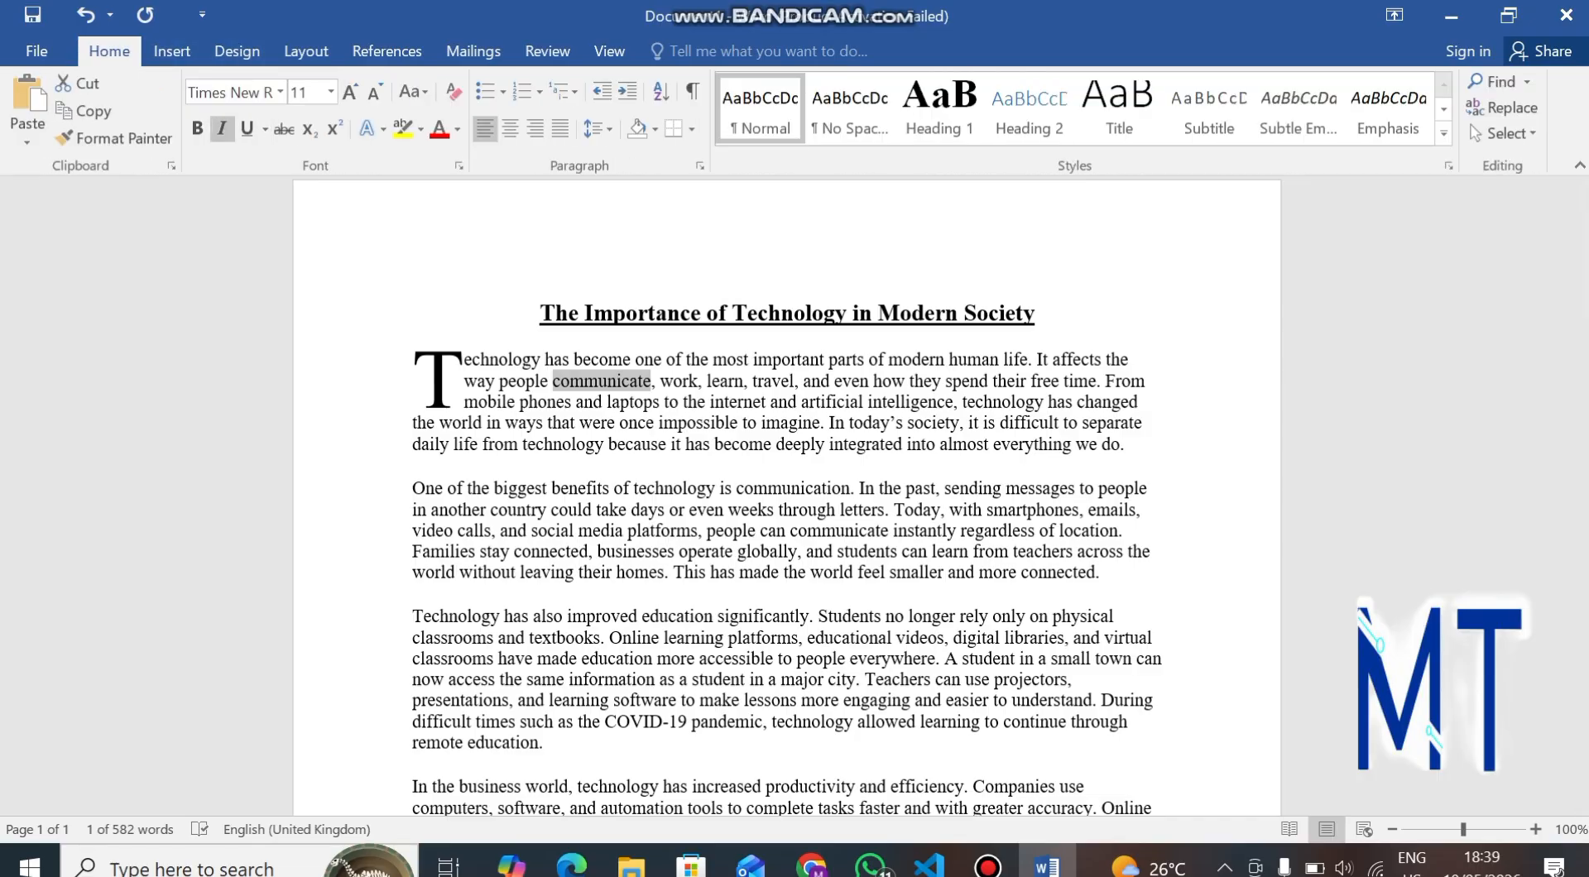
{"action": "left_click", "coordinate": [222, 129]}
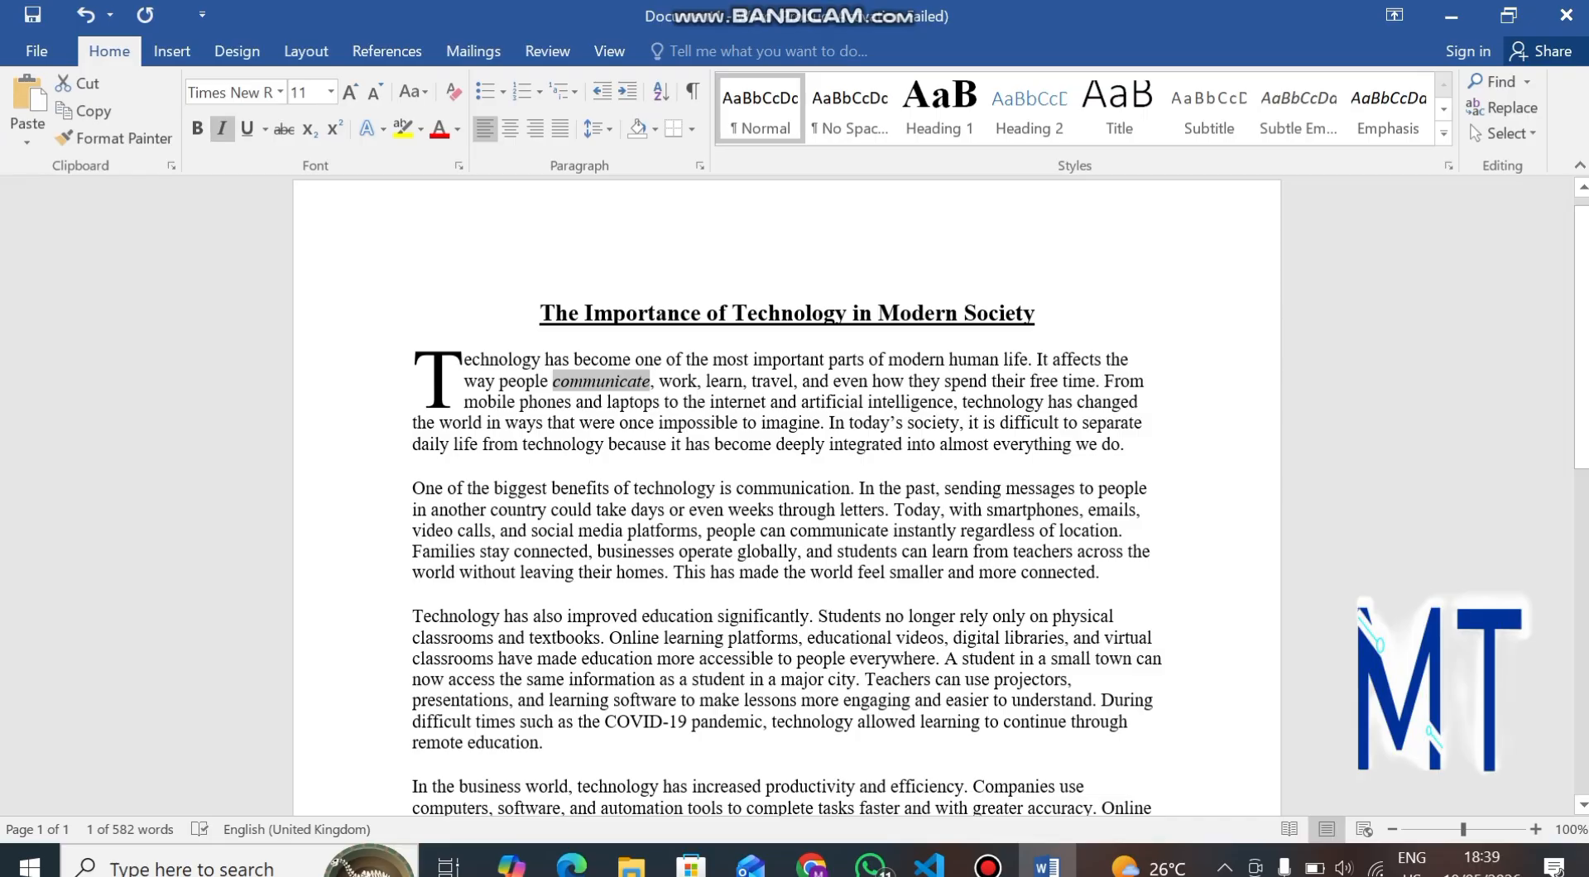
Color the word "COVID-19" in the education paragraph blue and apply strikethrough to it.
{"action": "scroll", "coordinate": [786, 497], "scroll_direction": "down", "scroll_amount": 1}
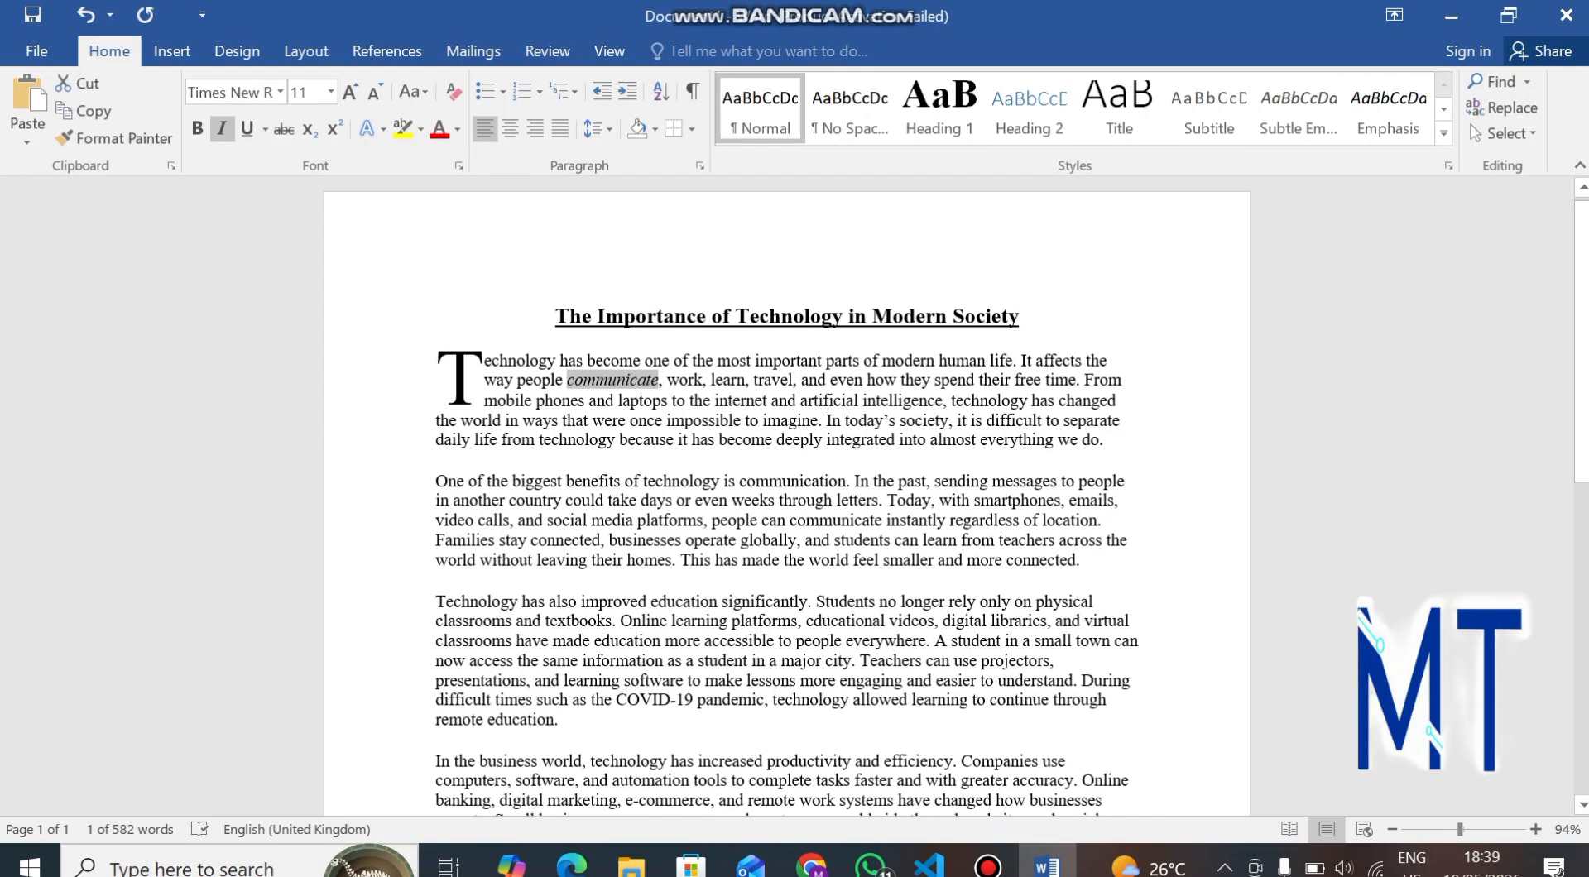
{"action": "scroll", "coordinate": [787, 497], "scroll_direction": "up", "scroll_amount": 14}
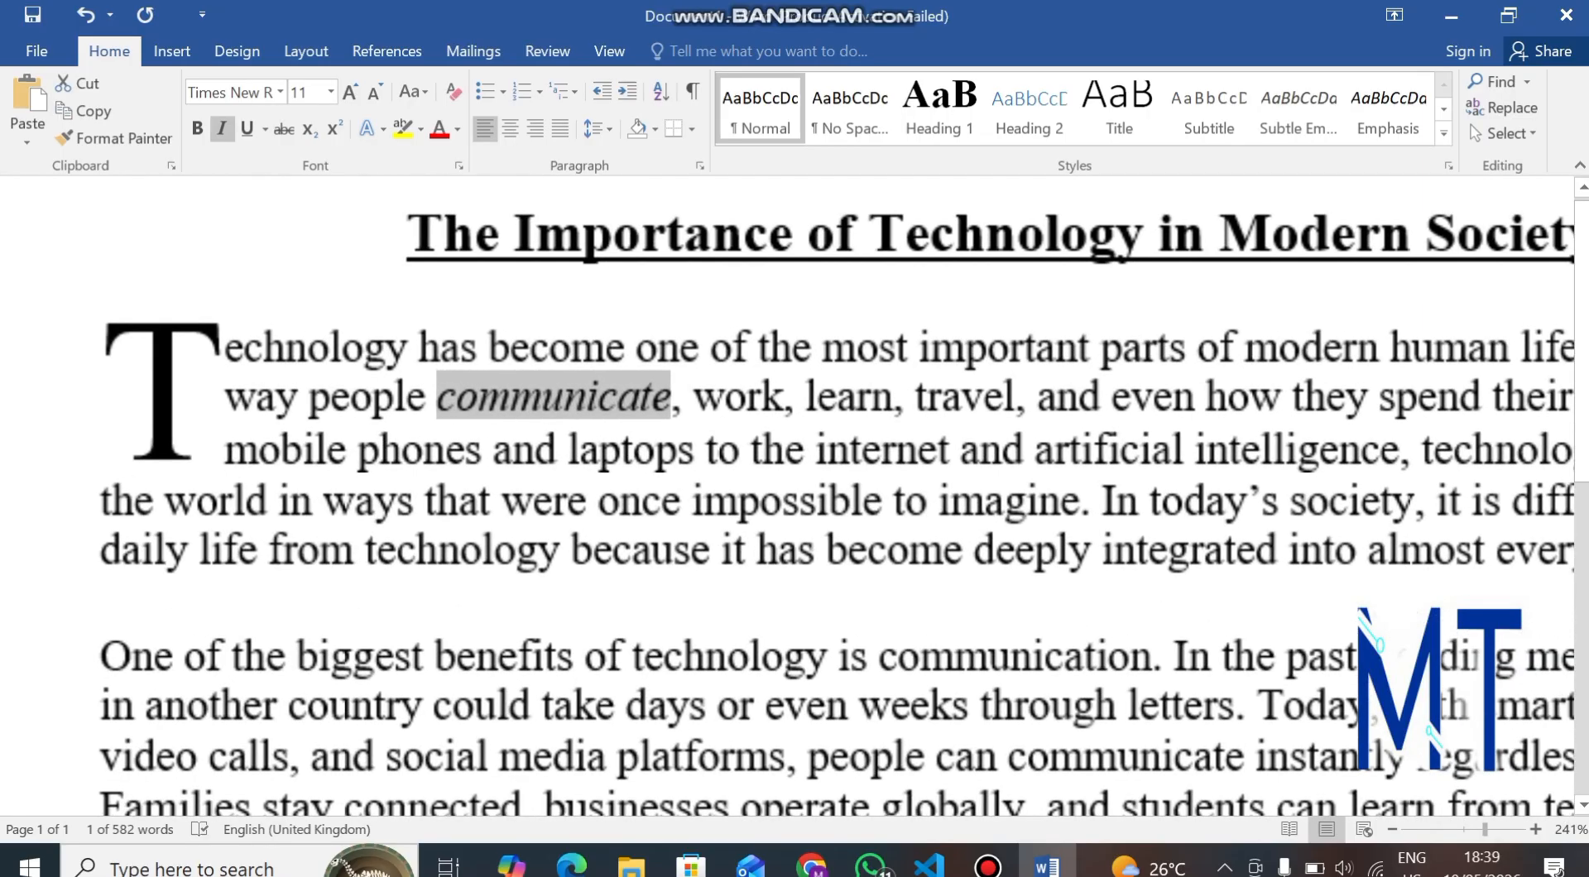
{"action": "scroll", "coordinate": [786, 497], "scroll_direction": "down", "scroll_amount": 9}
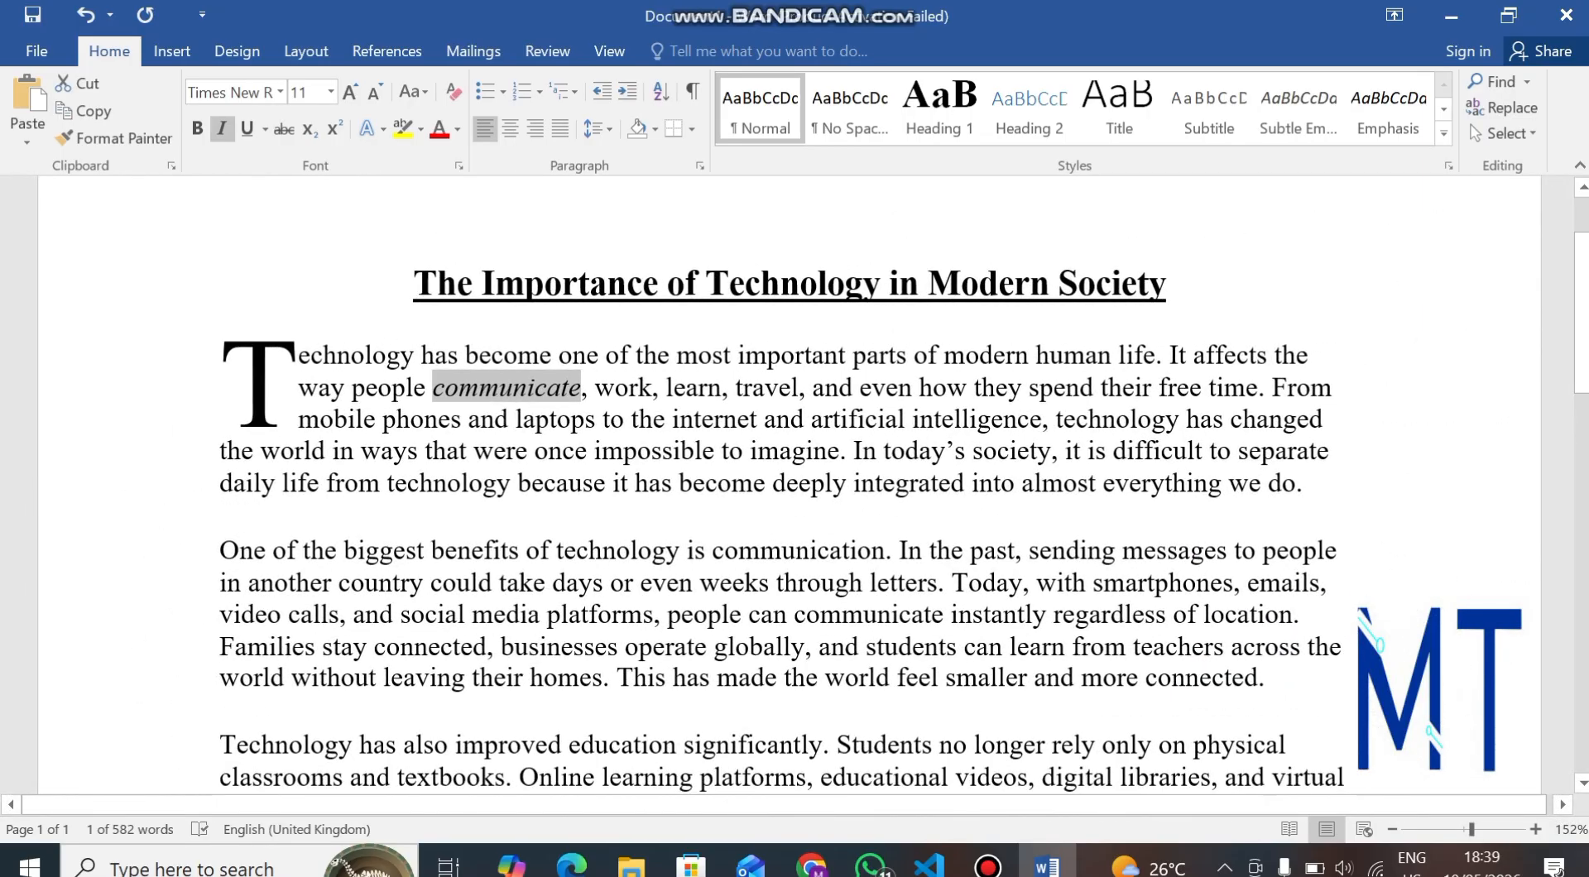
{"action": "scroll", "coordinate": [786, 480], "scroll_direction": "down", "scroll_amount": 20}
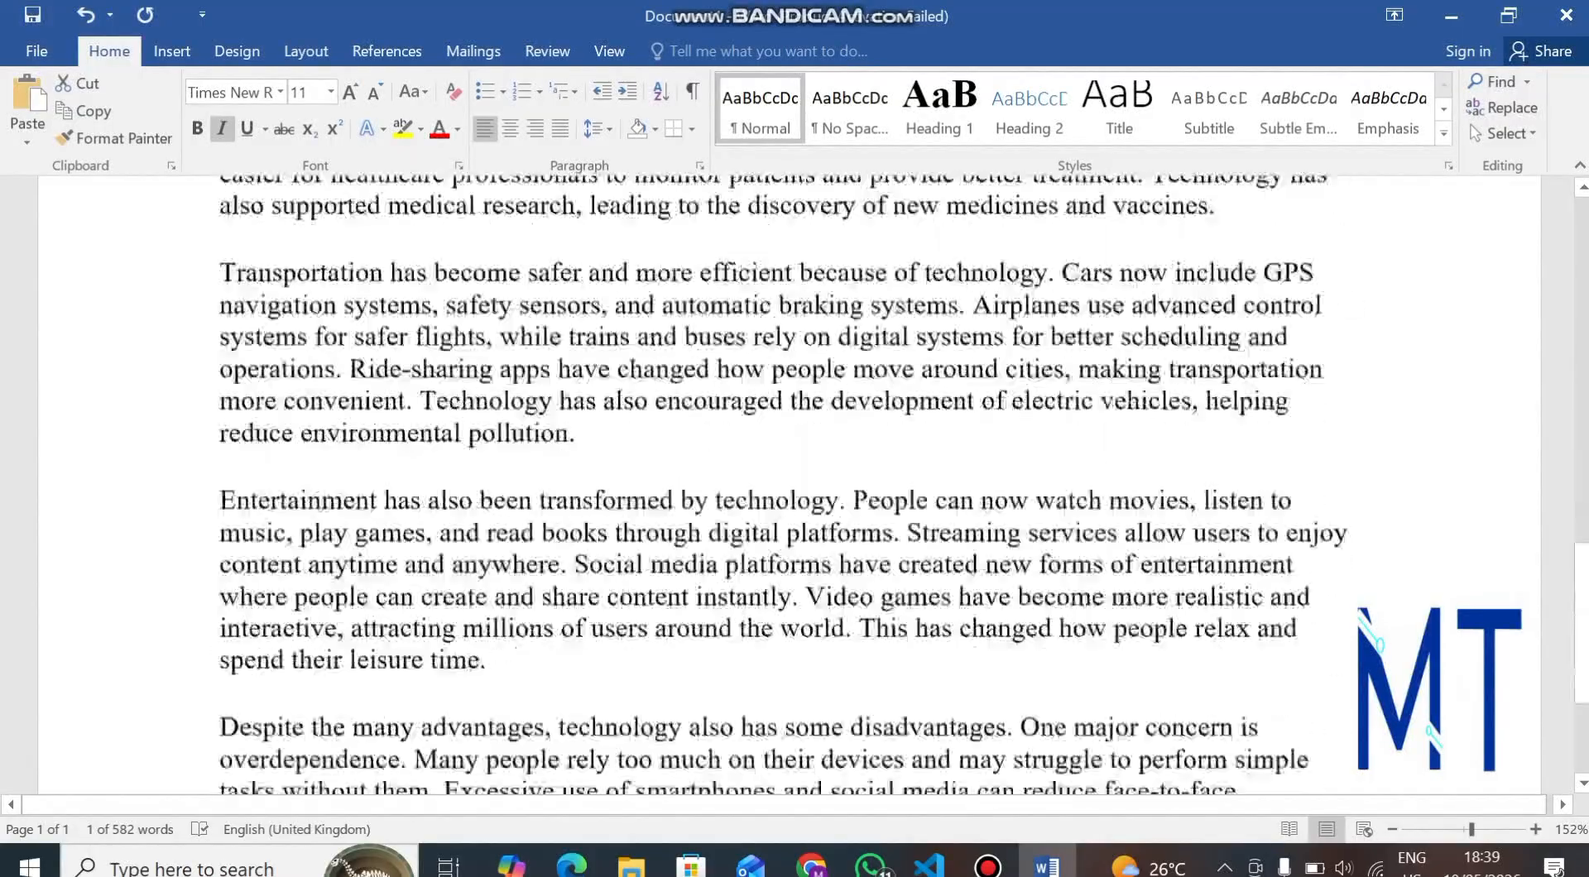
{"action": "scroll", "coordinate": [787, 480], "scroll_direction": "up", "scroll_amount": 20}
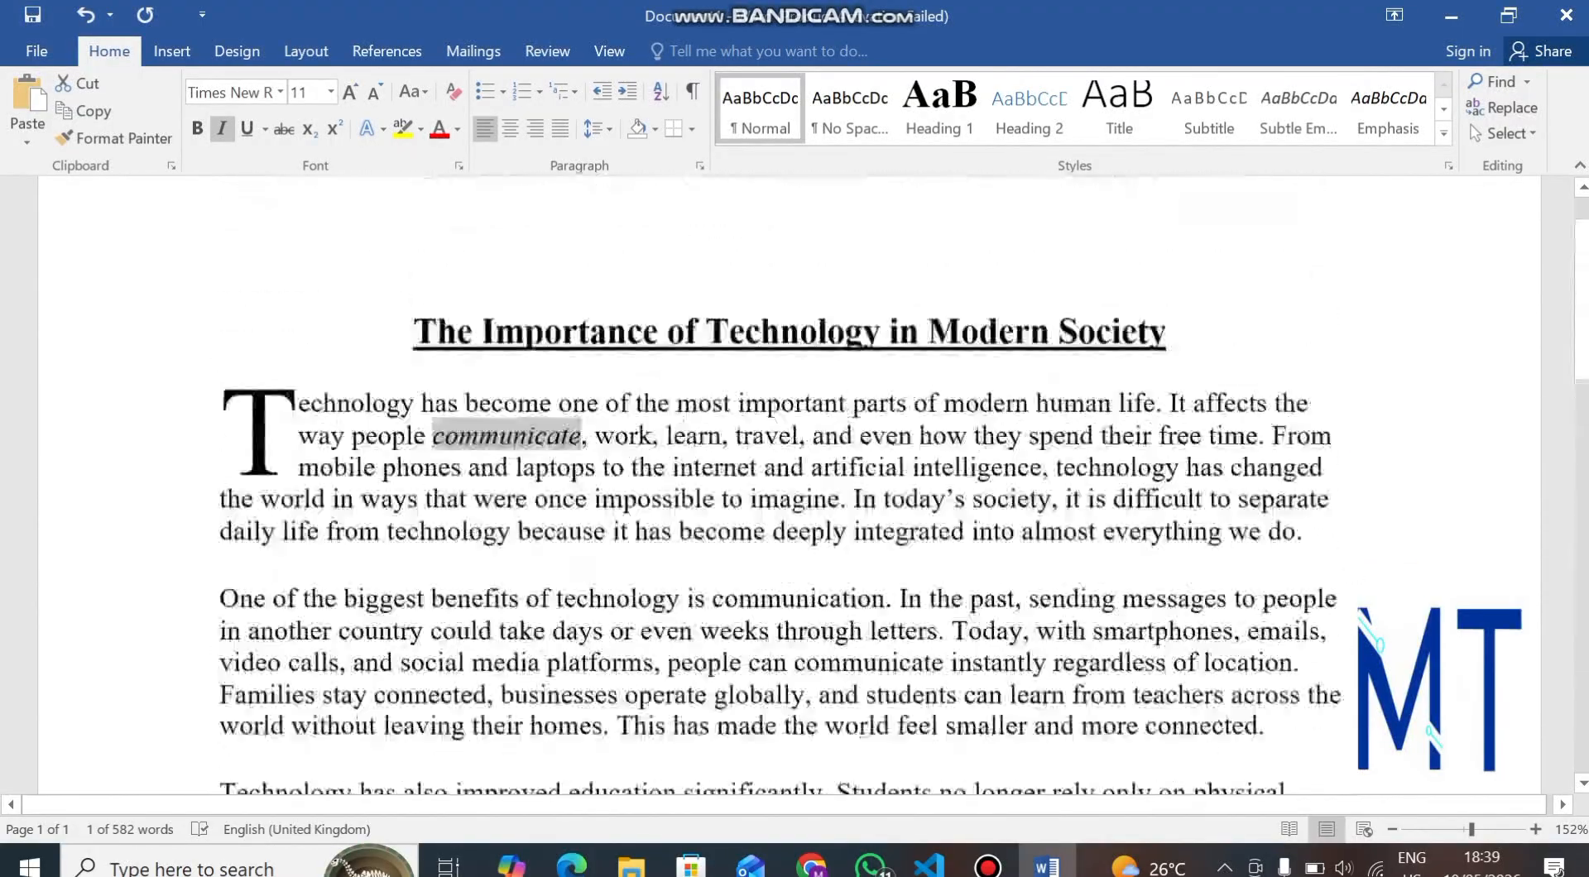
{"action": "scroll", "coordinate": [786, 480], "scroll_direction": "down", "scroll_amount": 4}
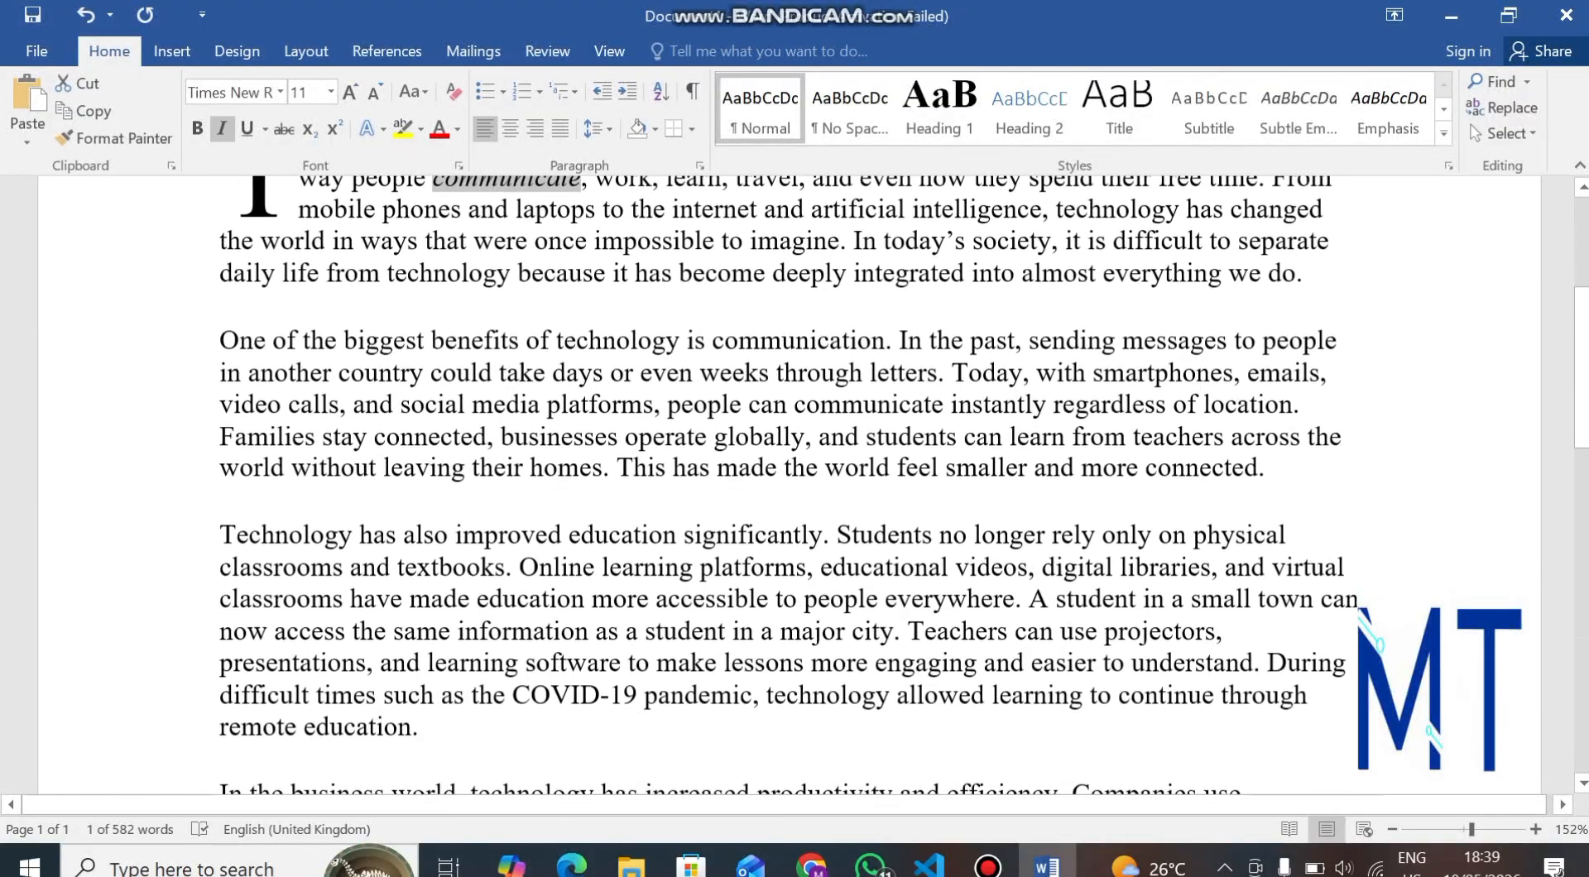
{"action": "scroll", "coordinate": [786, 480], "scroll_direction": "down", "scroll_amount": 1}
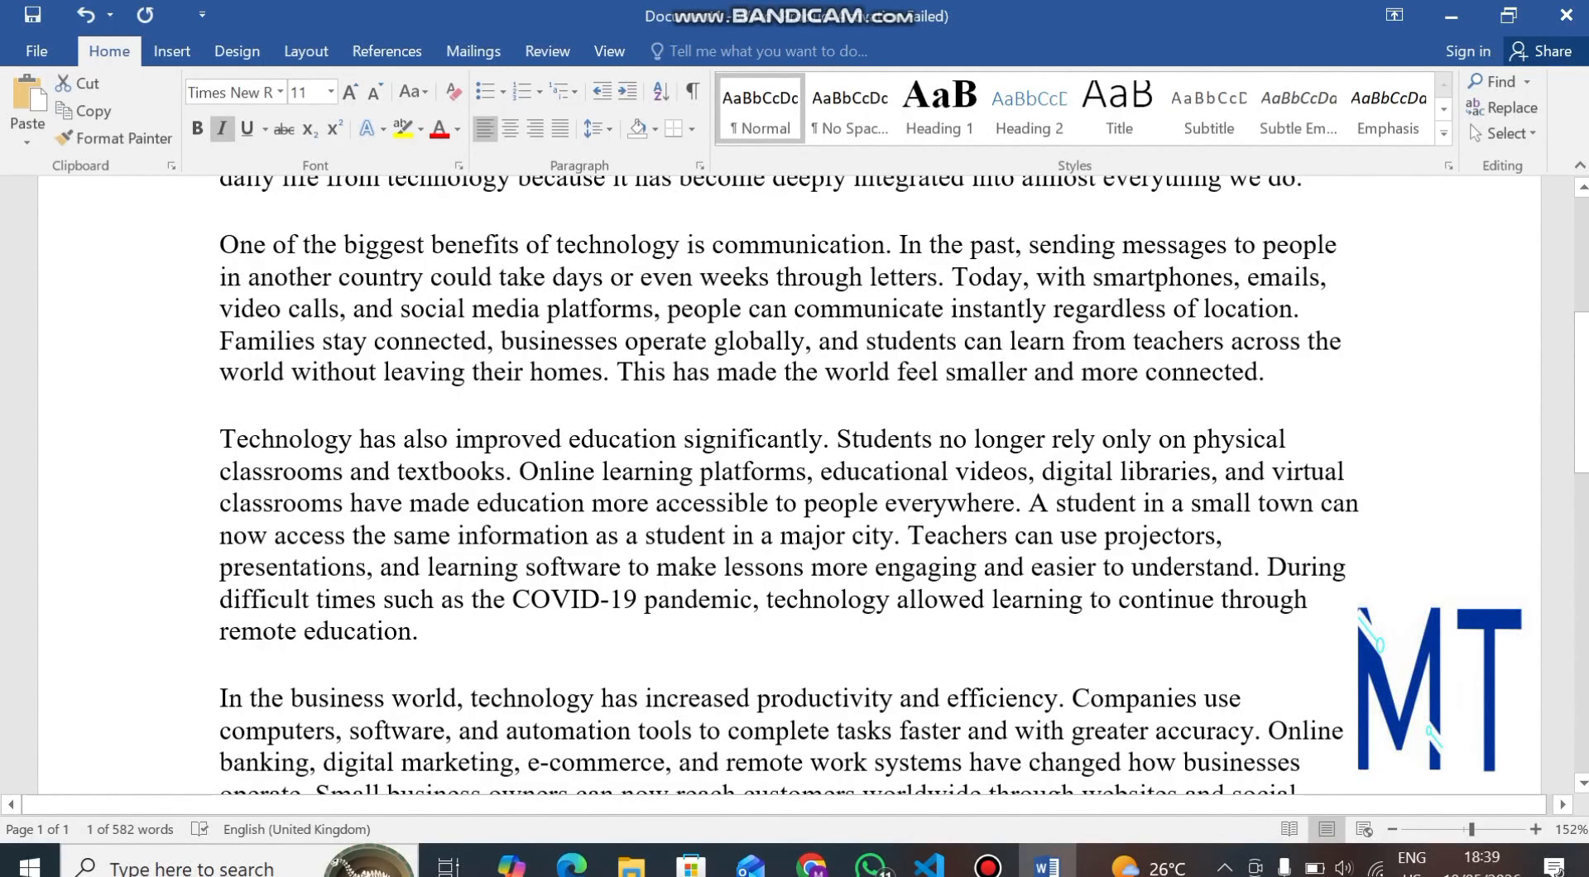
{"action": "left_click_drag", "start_coordinate": [513, 599], "coordinate": [644, 599]}
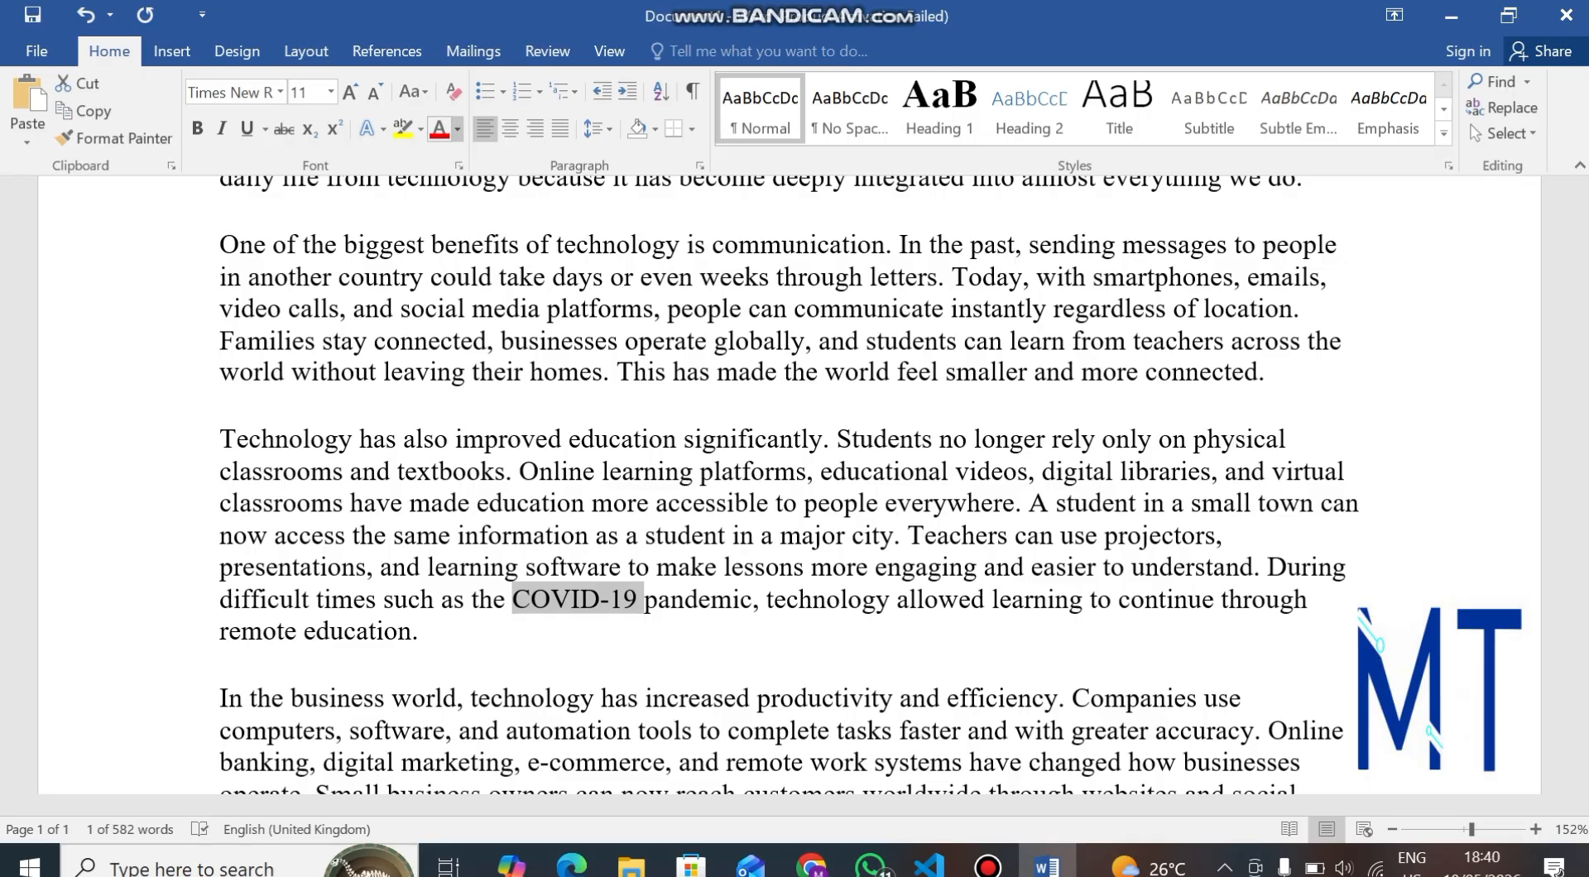
{"action": "left_click", "coordinate": [457, 128]}
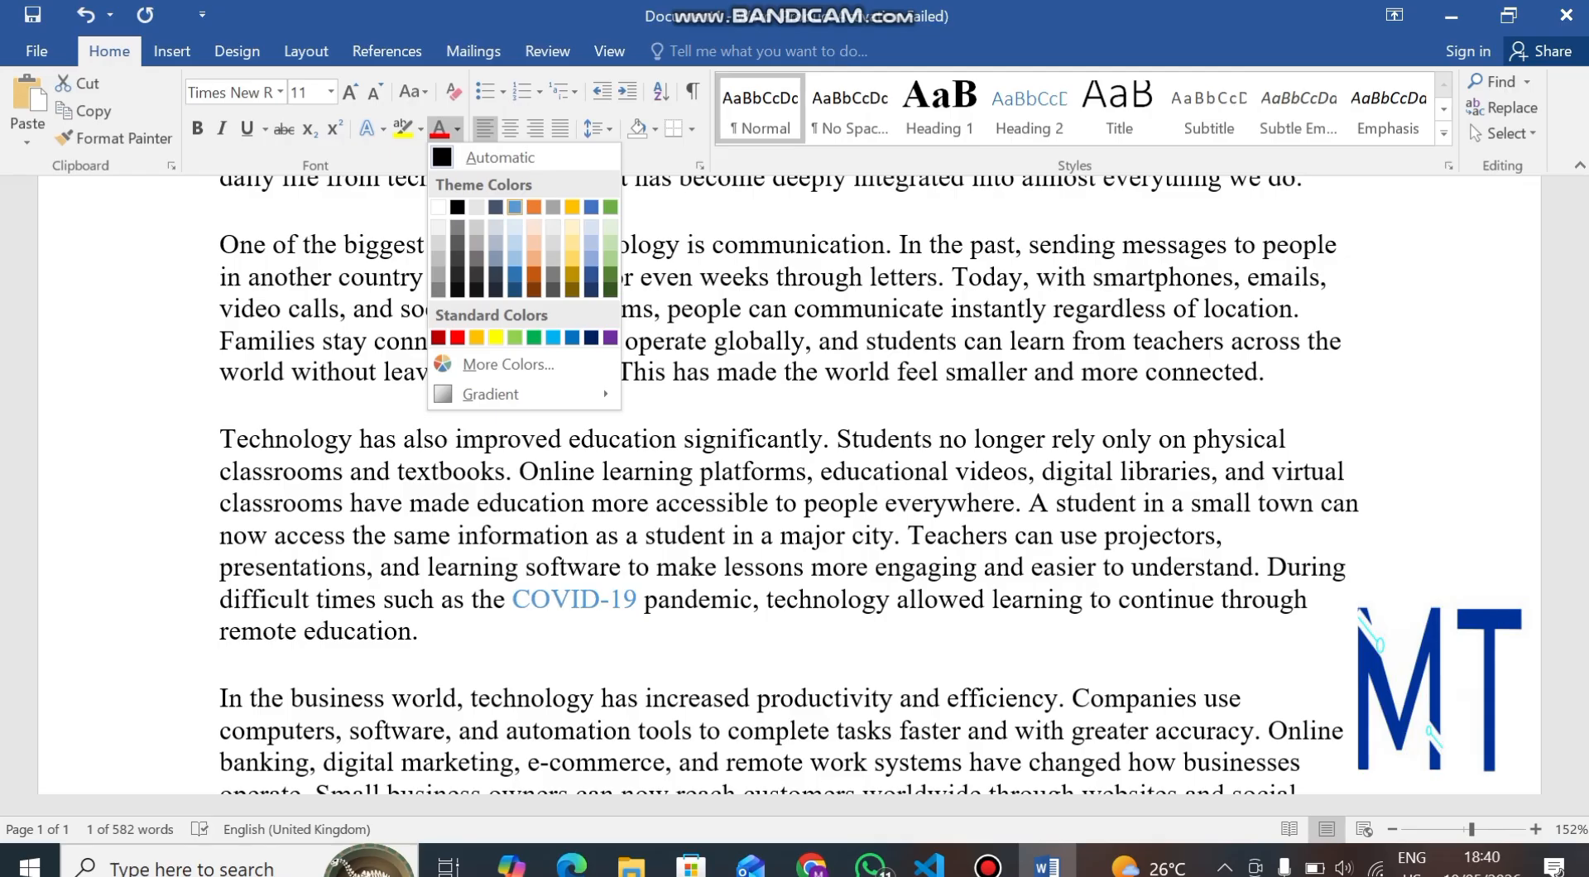
{"action": "left_click", "coordinate": [515, 207]}
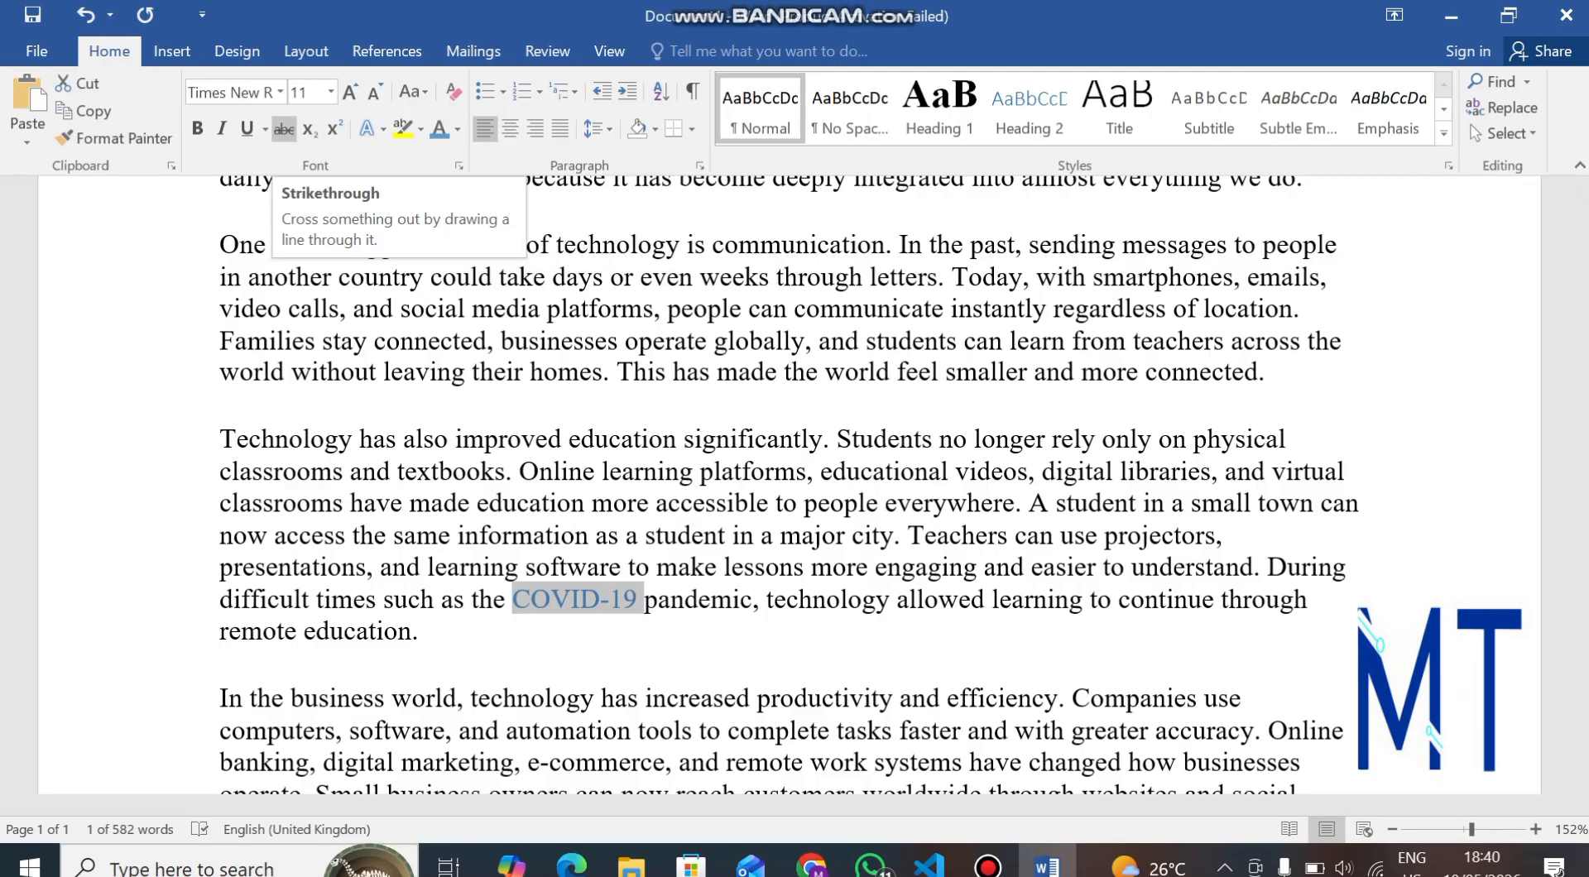
{"action": "left_click", "coordinate": [283, 128]}
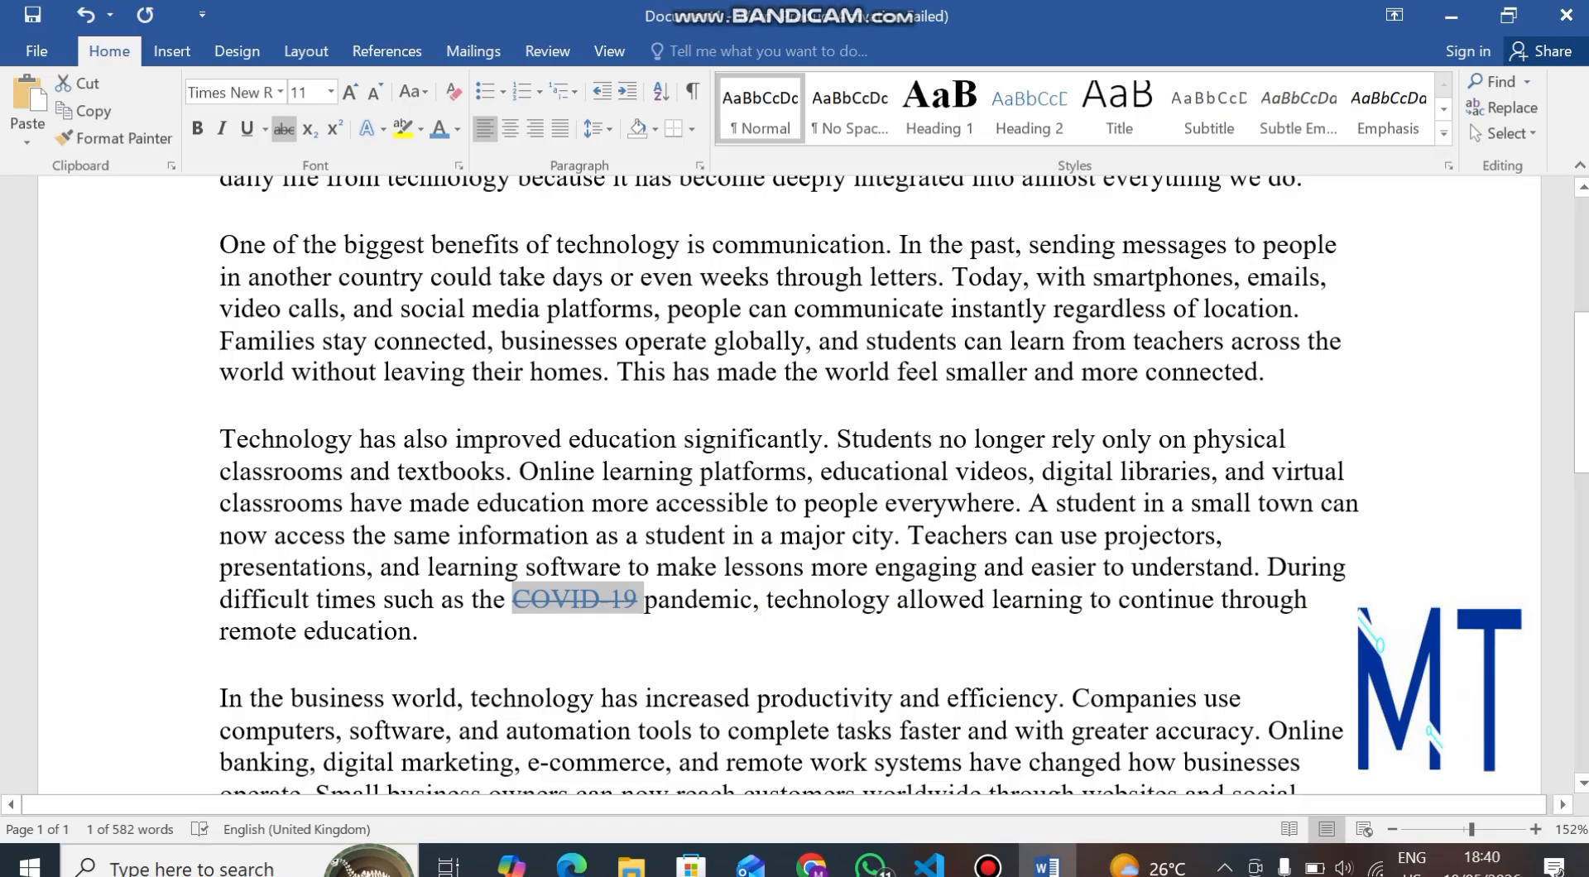
Change the essay title to UPPERCASE.
{"action": "scroll", "coordinate": [795, 484], "scroll_direction": "down", "scroll_amount": 5}
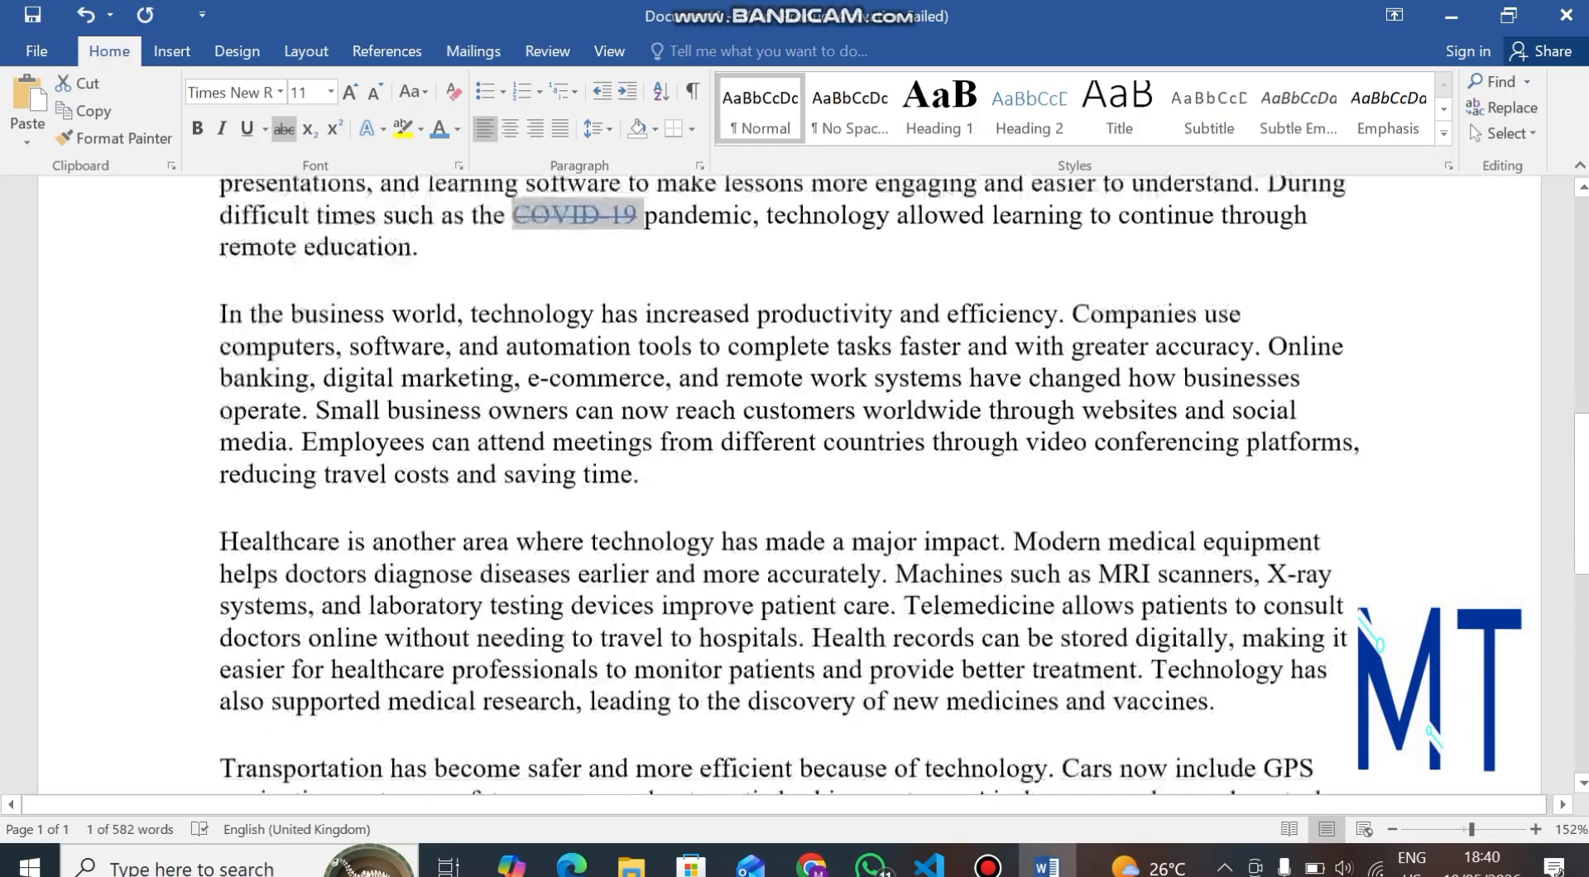
{"action": "scroll", "coordinate": [794, 484], "scroll_direction": "up", "scroll_amount": 7}
{"action": "scroll", "coordinate": [794, 484], "scroll_direction": "up", "scroll_amount": 2}
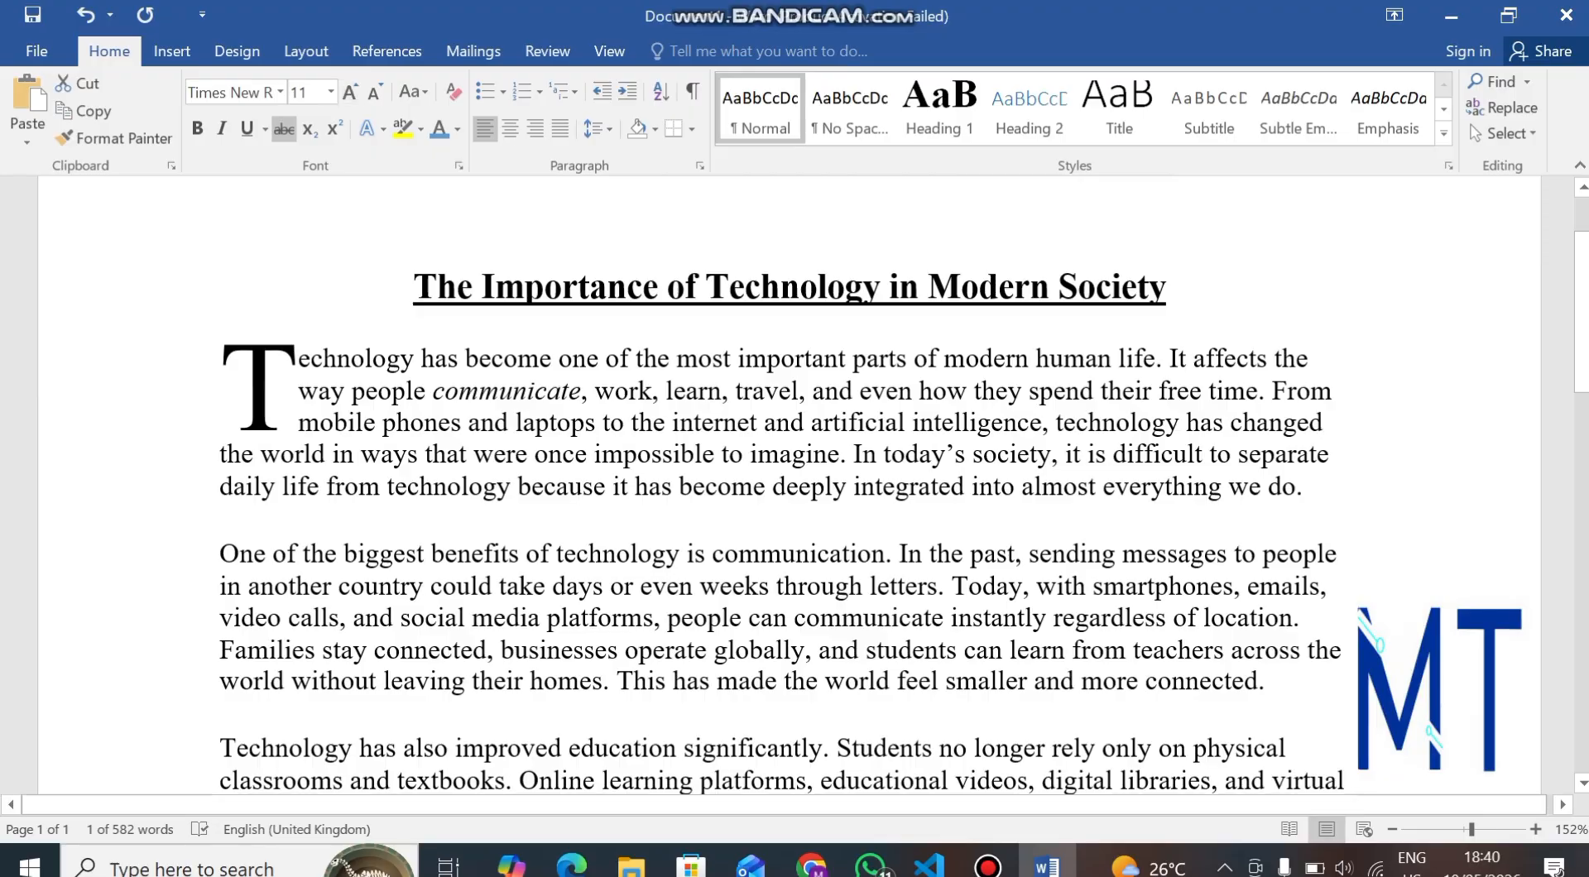
{"action": "scroll", "coordinate": [794, 484], "scroll_direction": "down", "scroll_amount": 1}
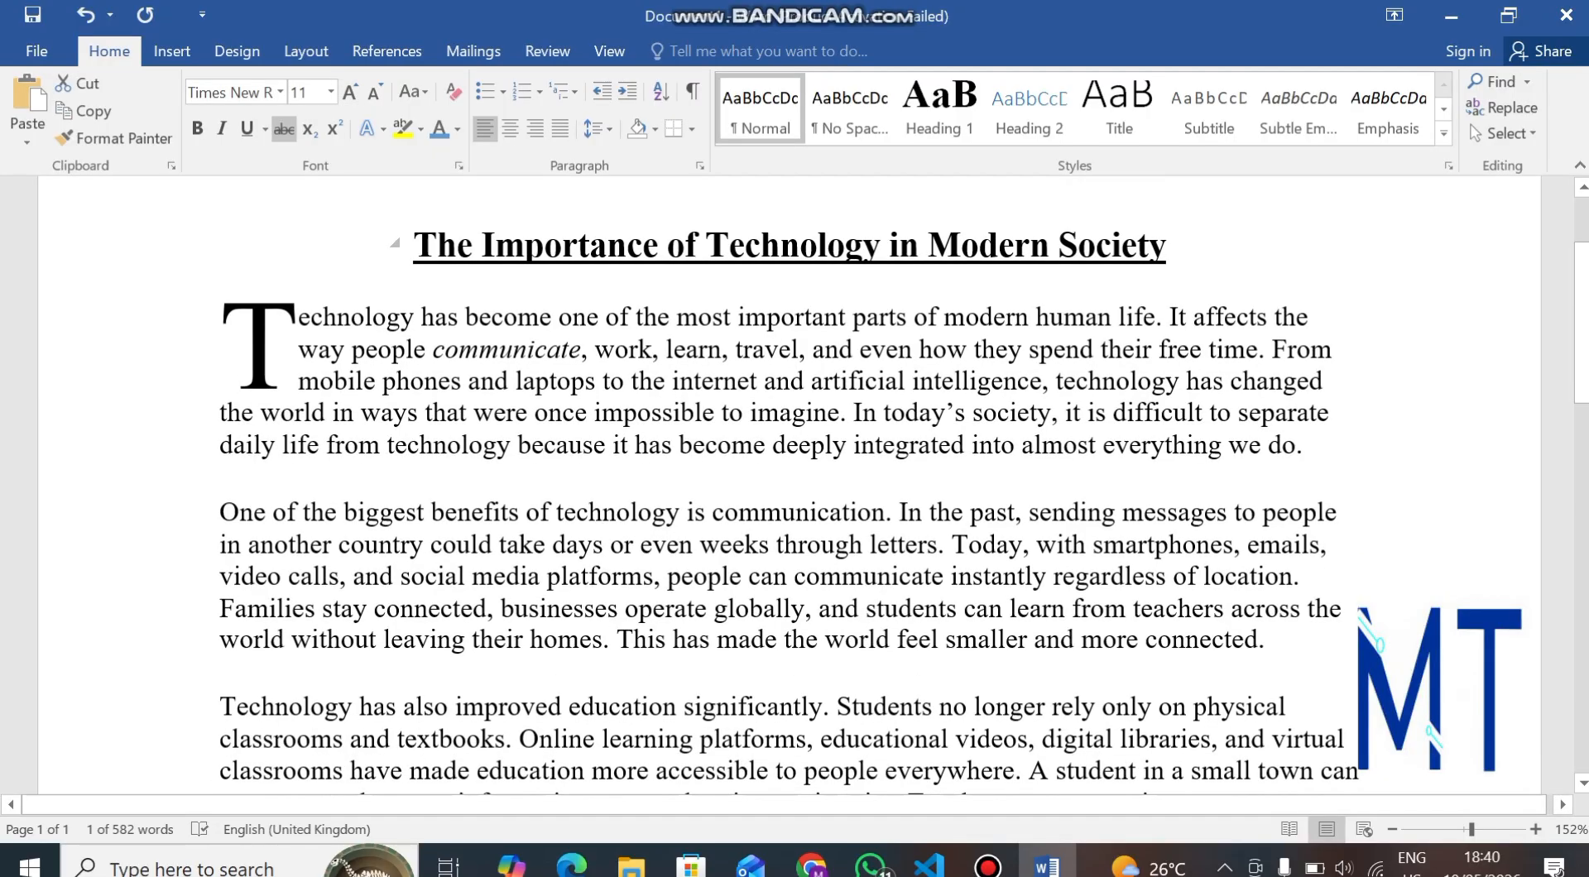
{"action": "left_click_drag", "start_coordinate": [415, 247], "coordinate": [1180, 247]}
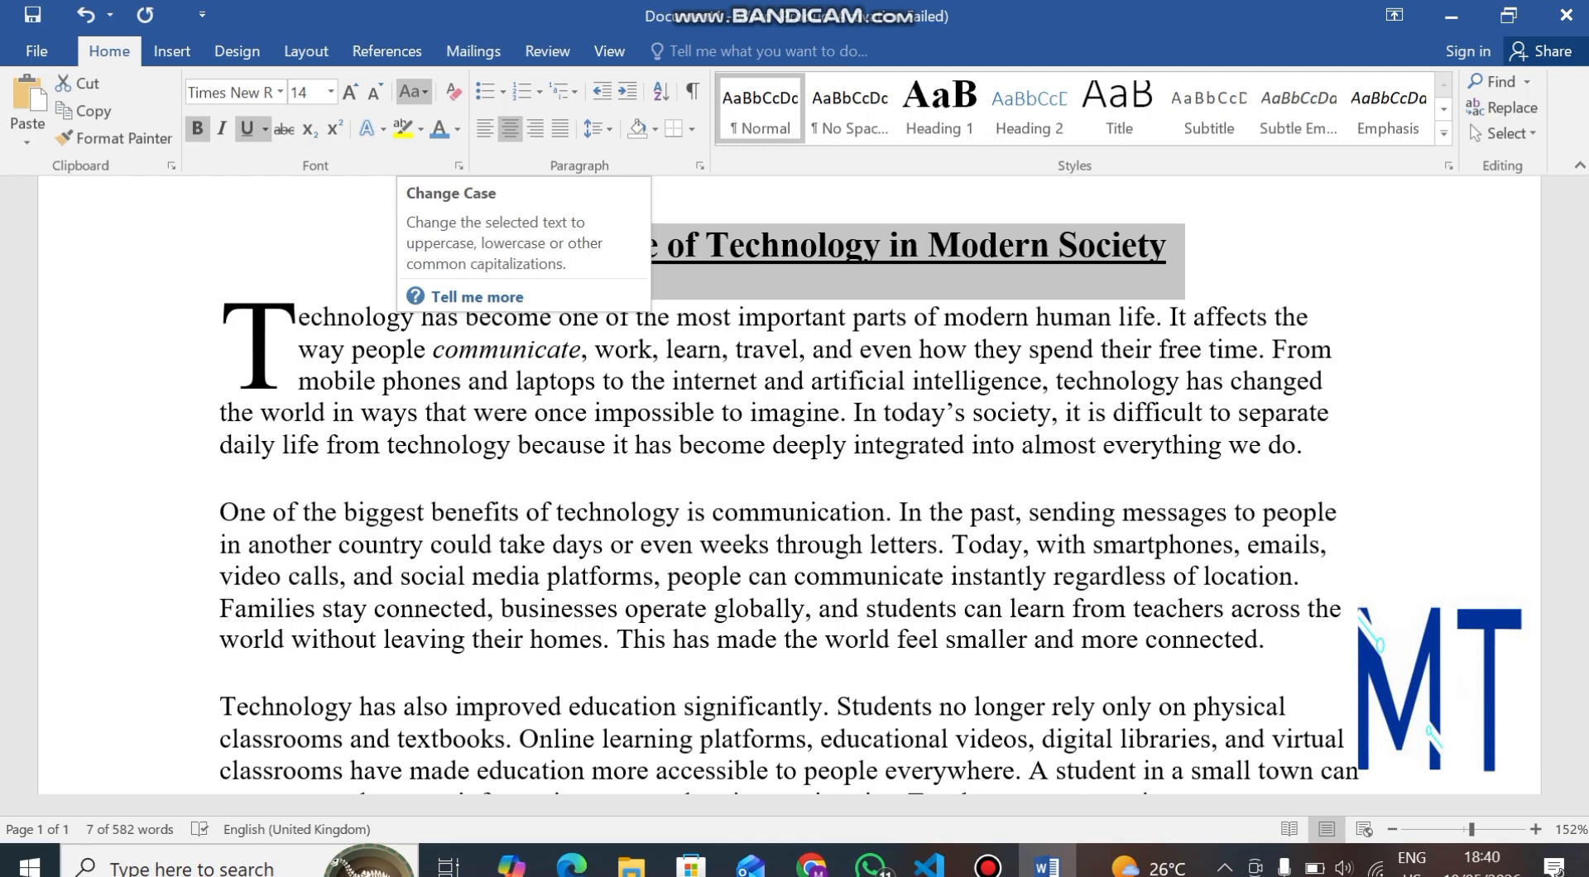
{"action": "left_click", "coordinate": [414, 92]}
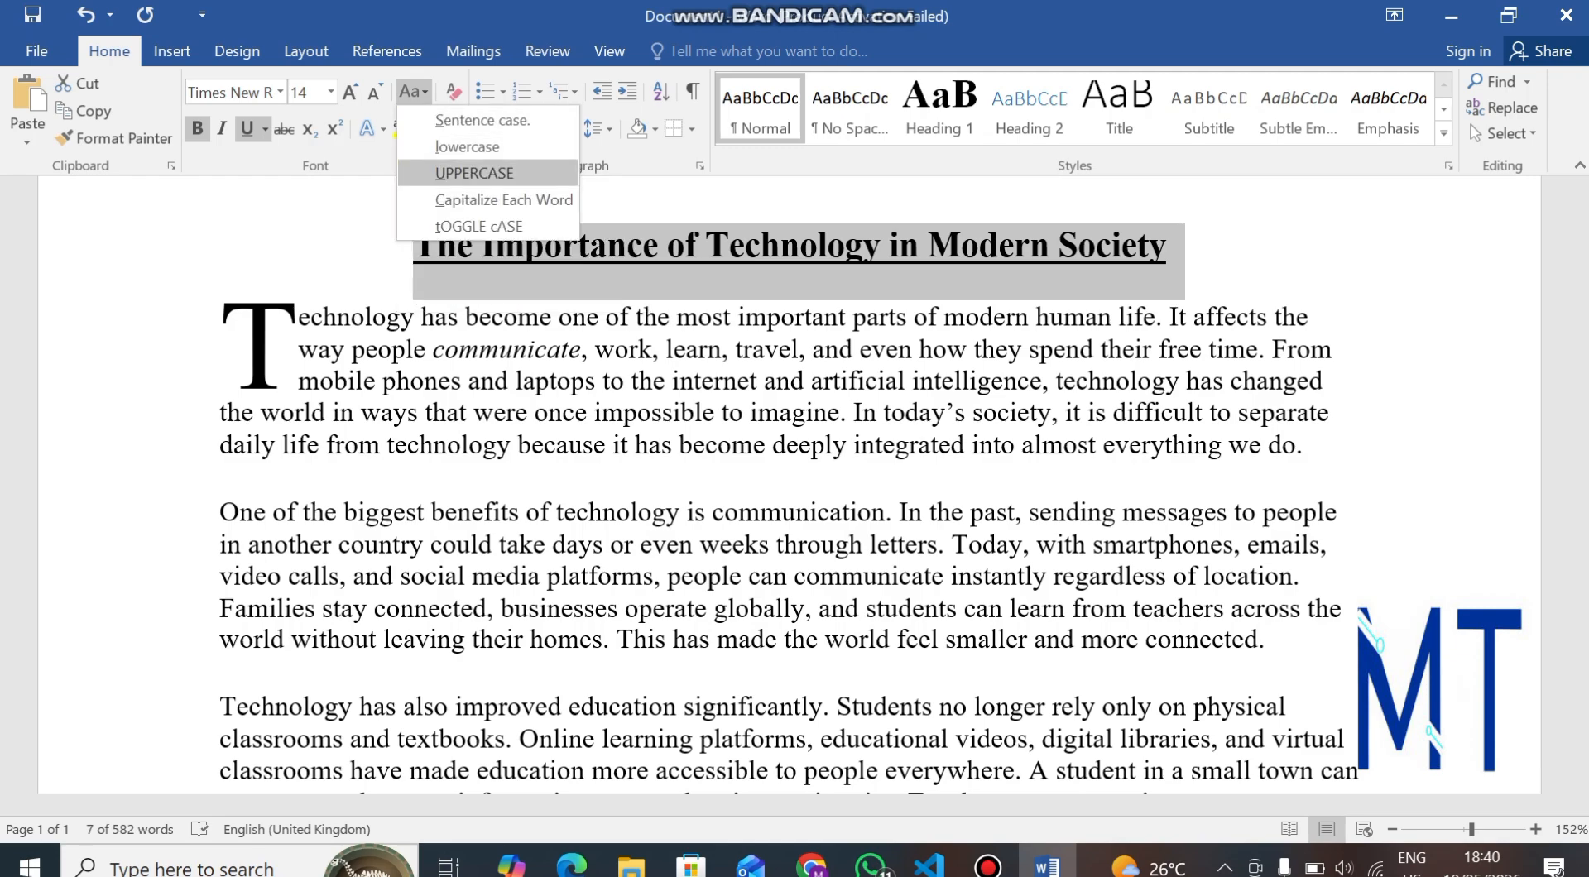
{"action": "key", "text": "Return"}
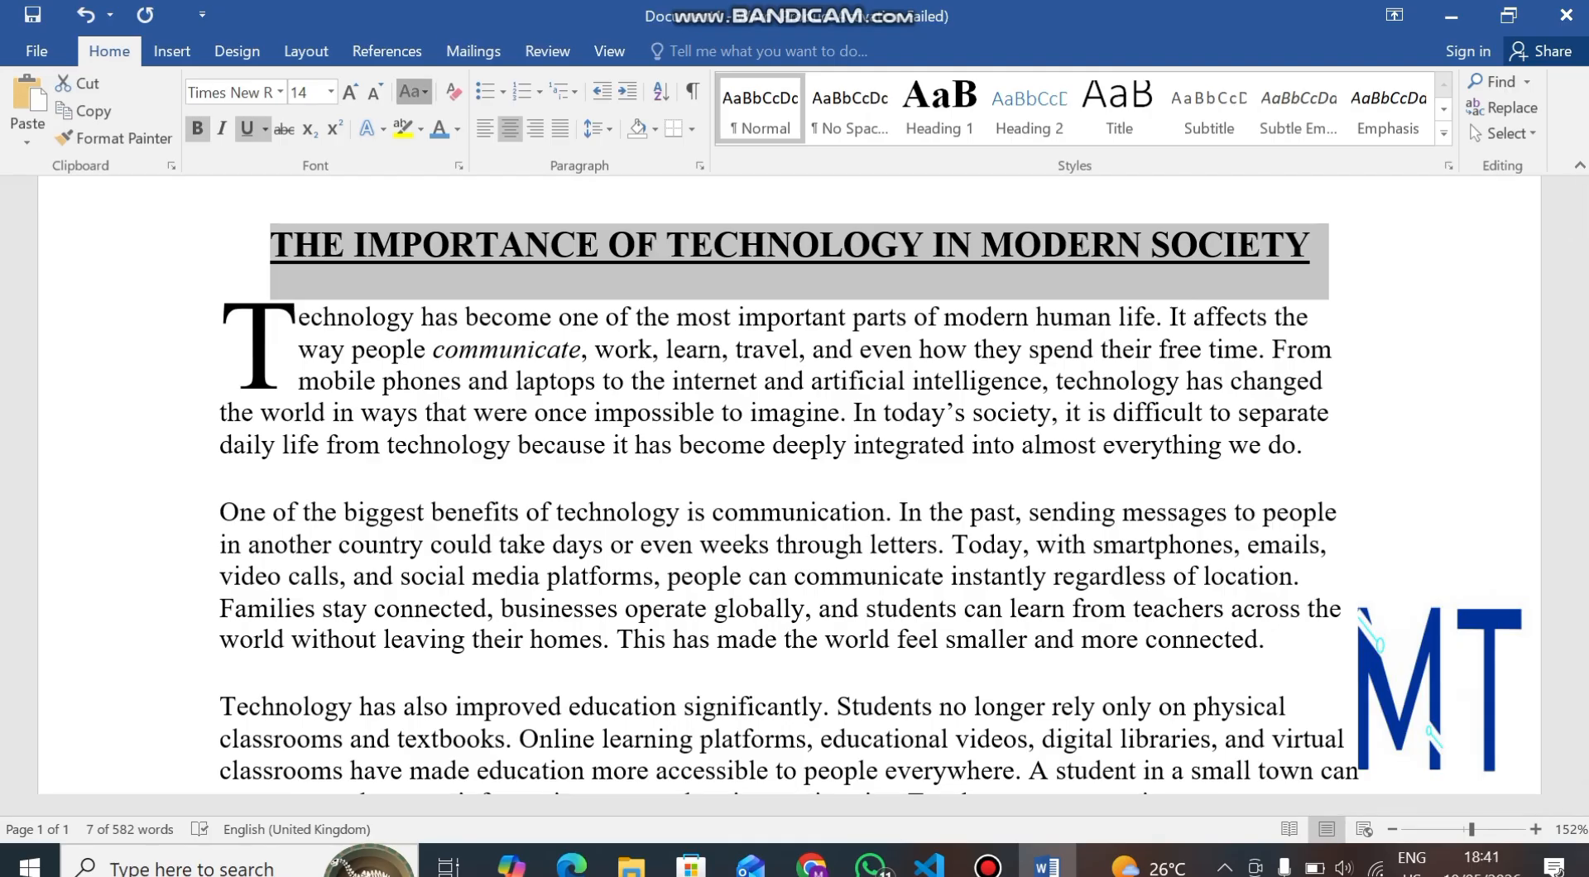
Change the essay title to lowercase.
{"action": "left_click", "coordinate": [414, 92]}
{"action": "key", "text": "Up"}
{"action": "key", "text": "Return"}
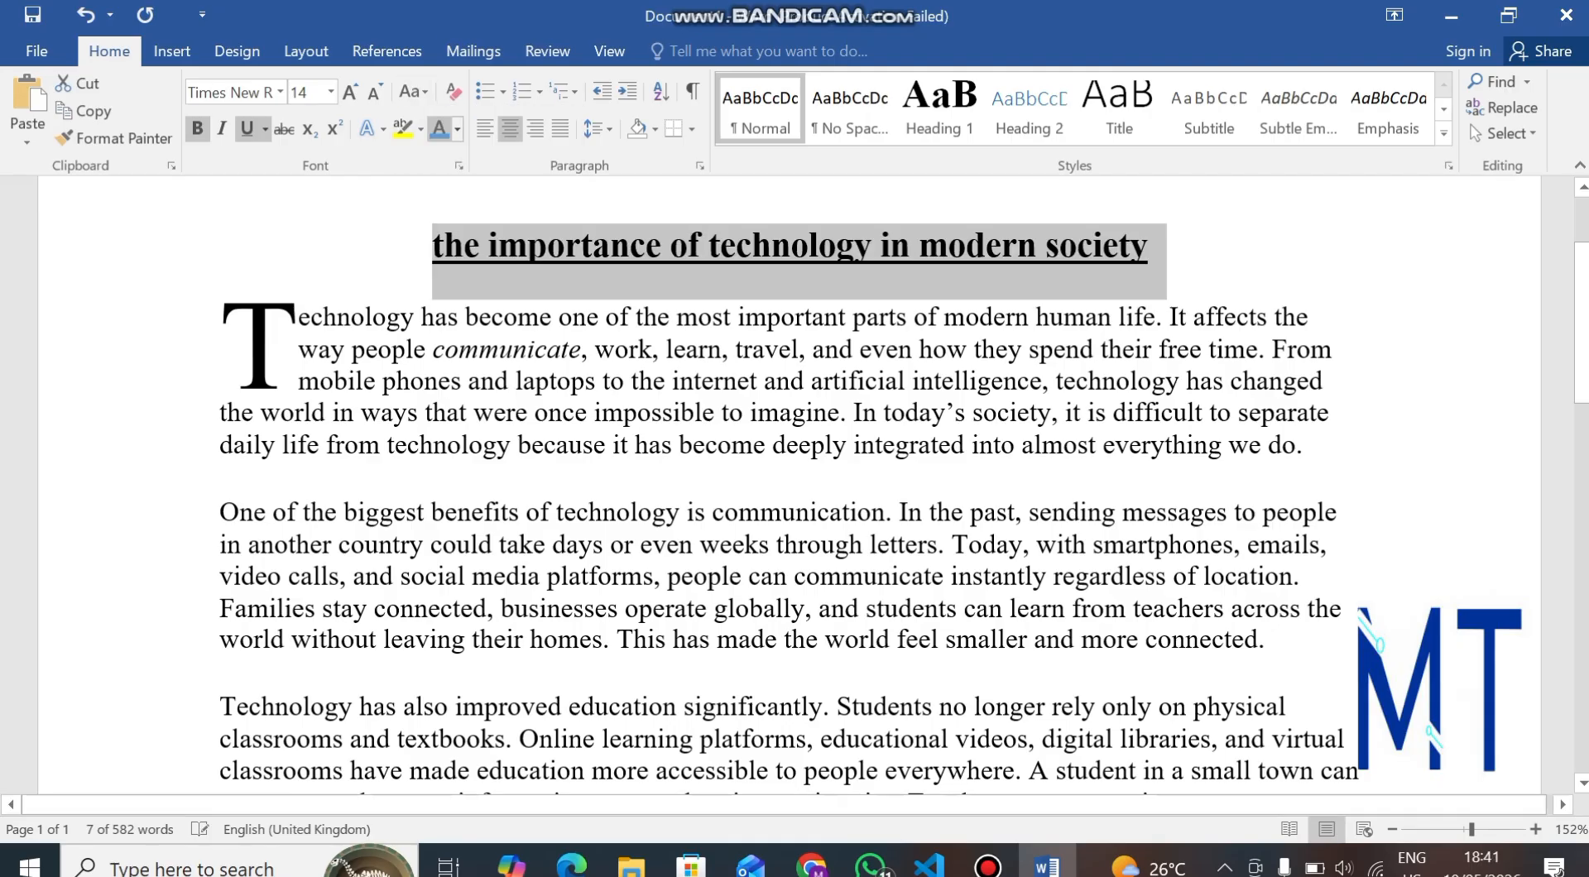
Change the essay title to Sentence case.
{"action": "left_click", "coordinate": [414, 92]}
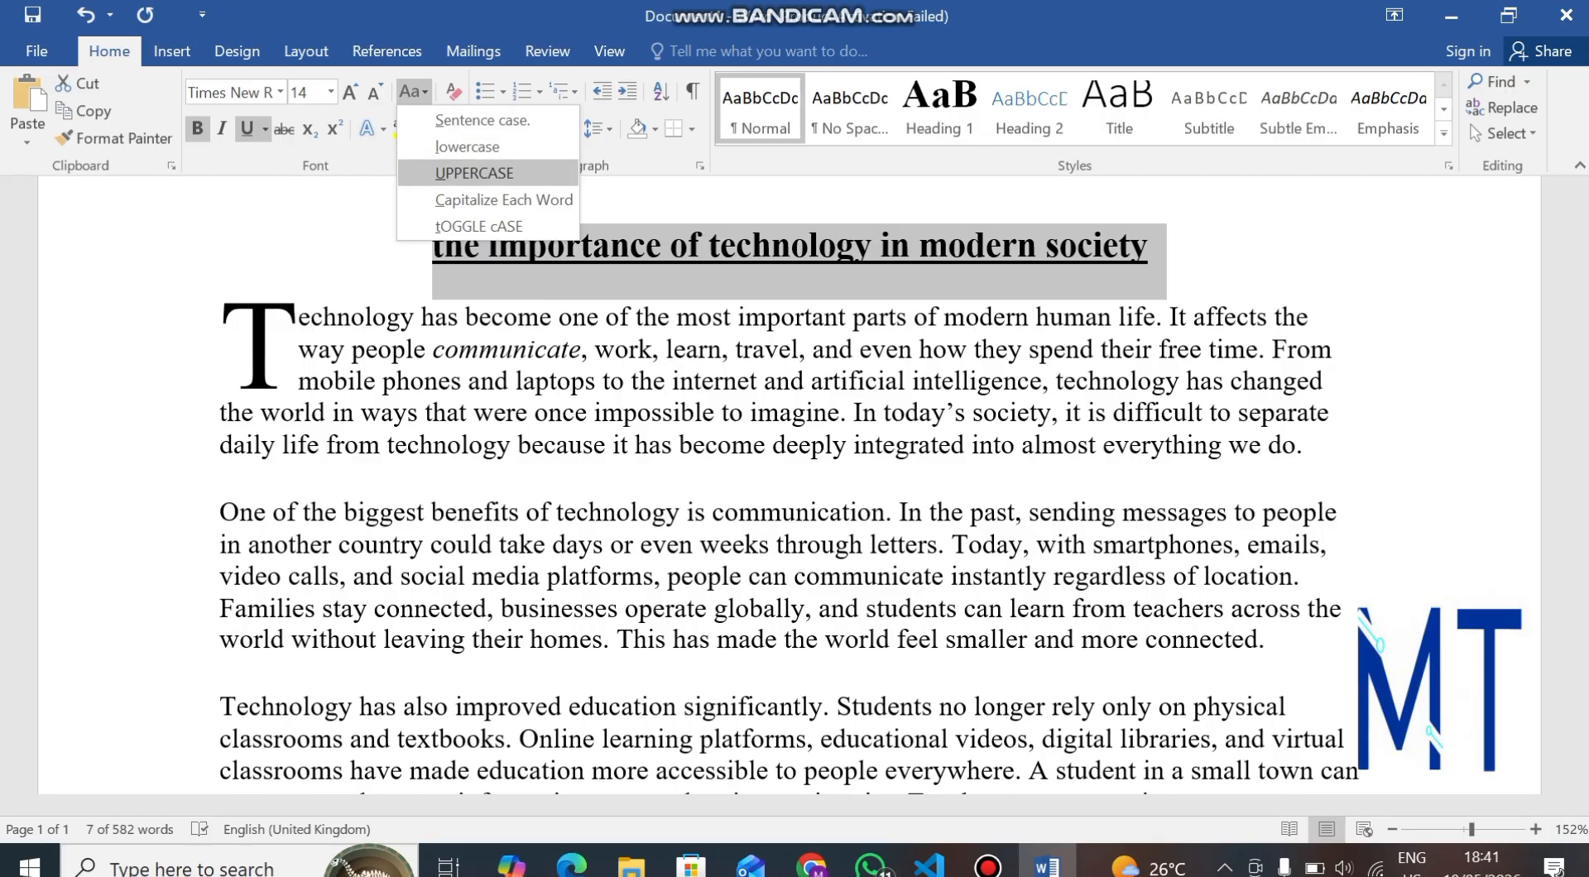
{"action": "key", "text": "Up"}
{"action": "key", "text": "Return"}
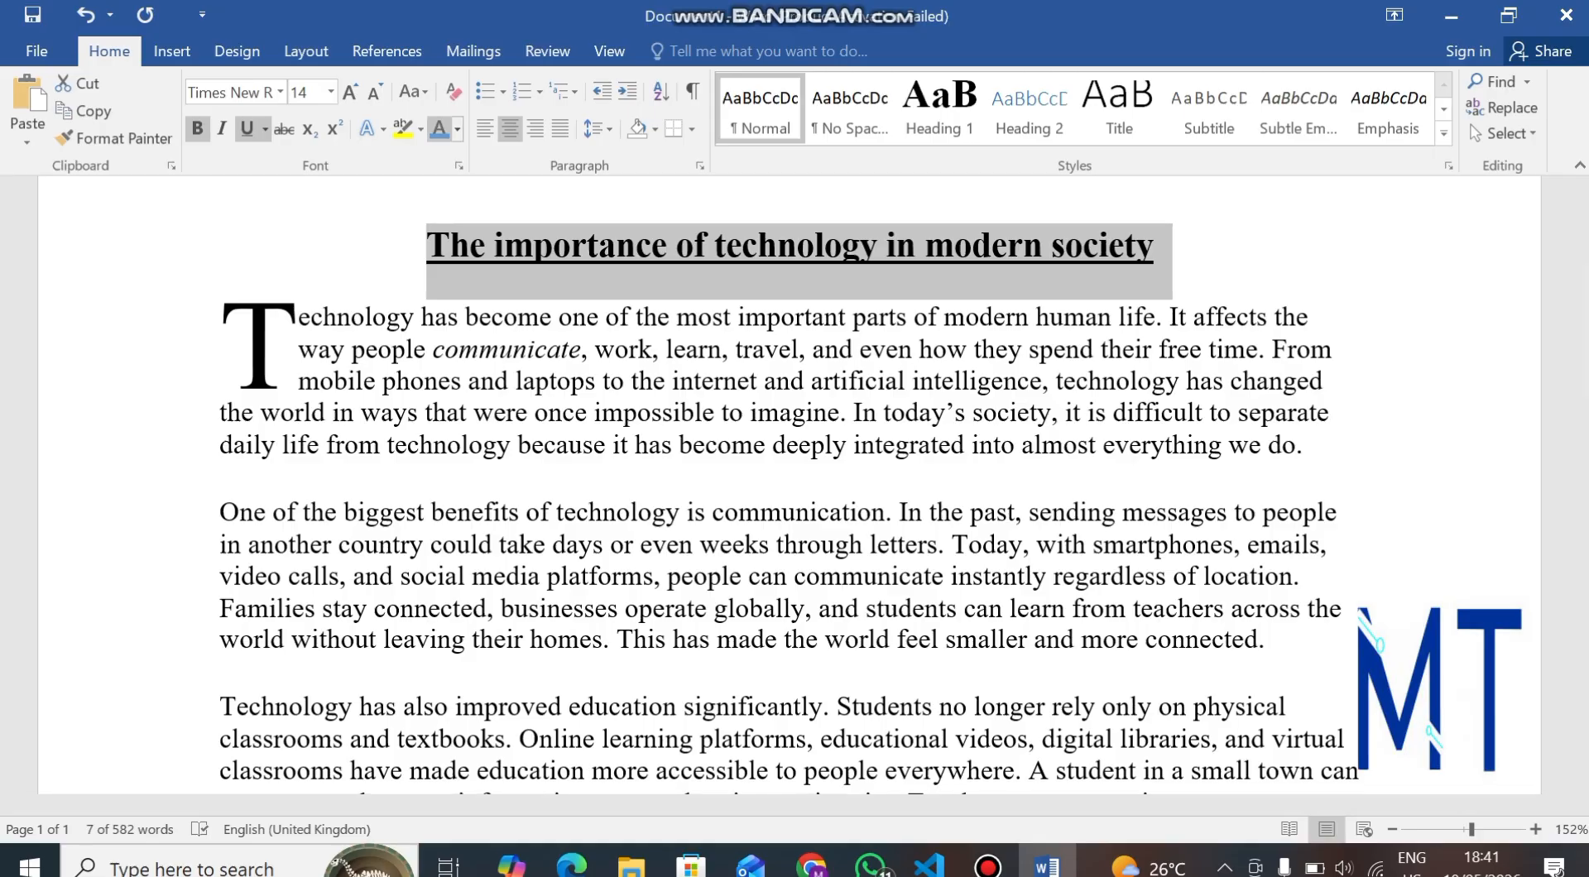
Change the essay title to Capitalize Each Word.
{"action": "left_click", "coordinate": [414, 92]}
{"action": "key", "text": "Down"}
{"action": "key", "text": "Down"}
{"action": "key", "text": "Down"}
{"action": "key", "text": "Down"}
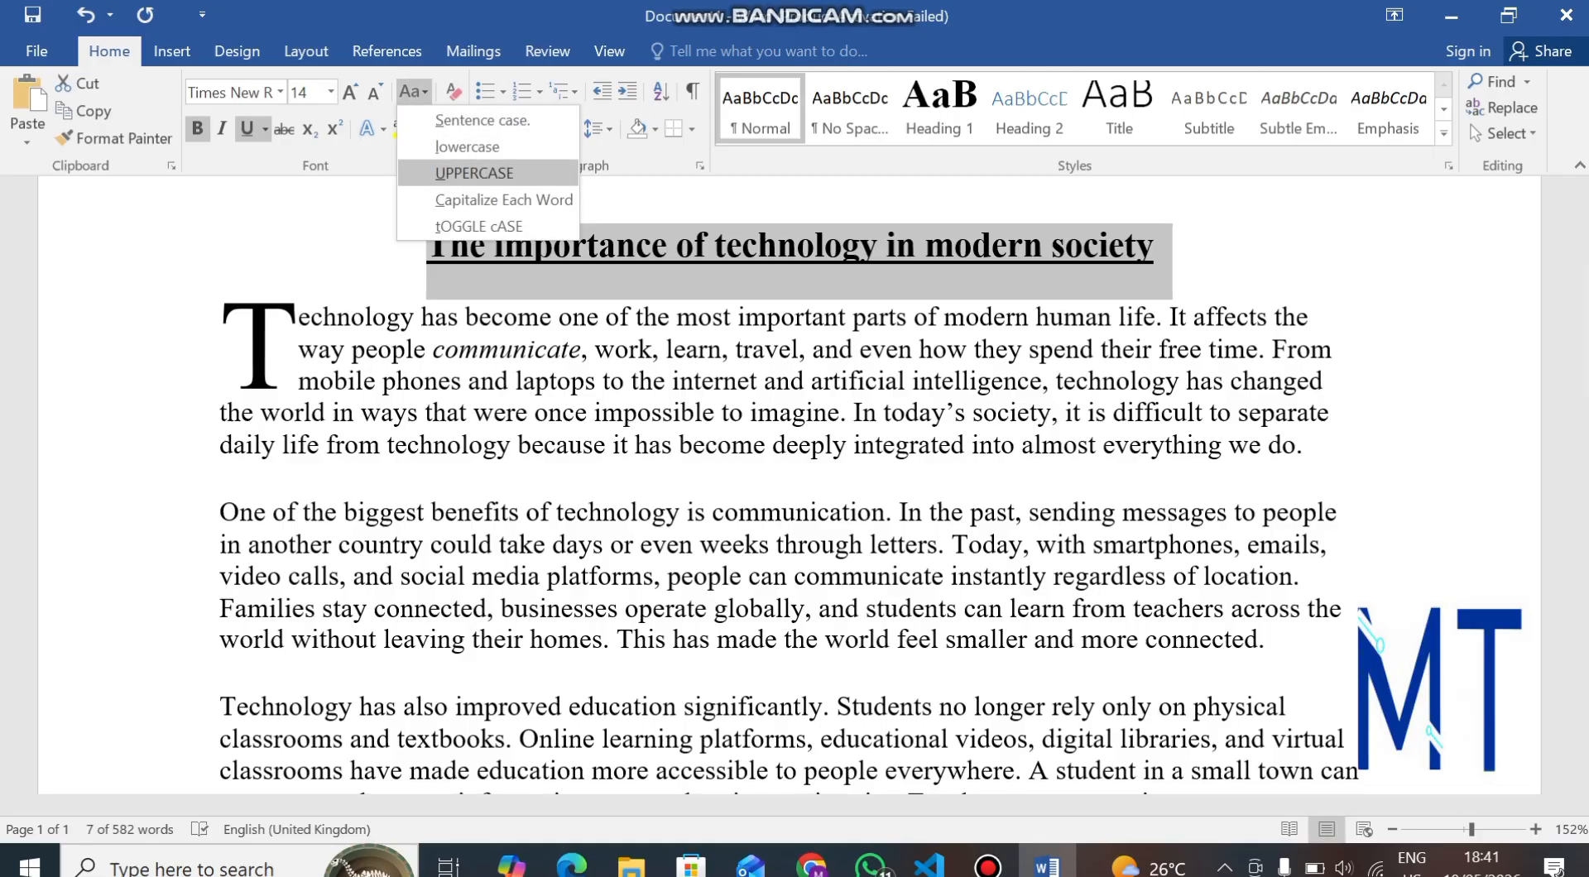
{"action": "key", "text": "Return"}
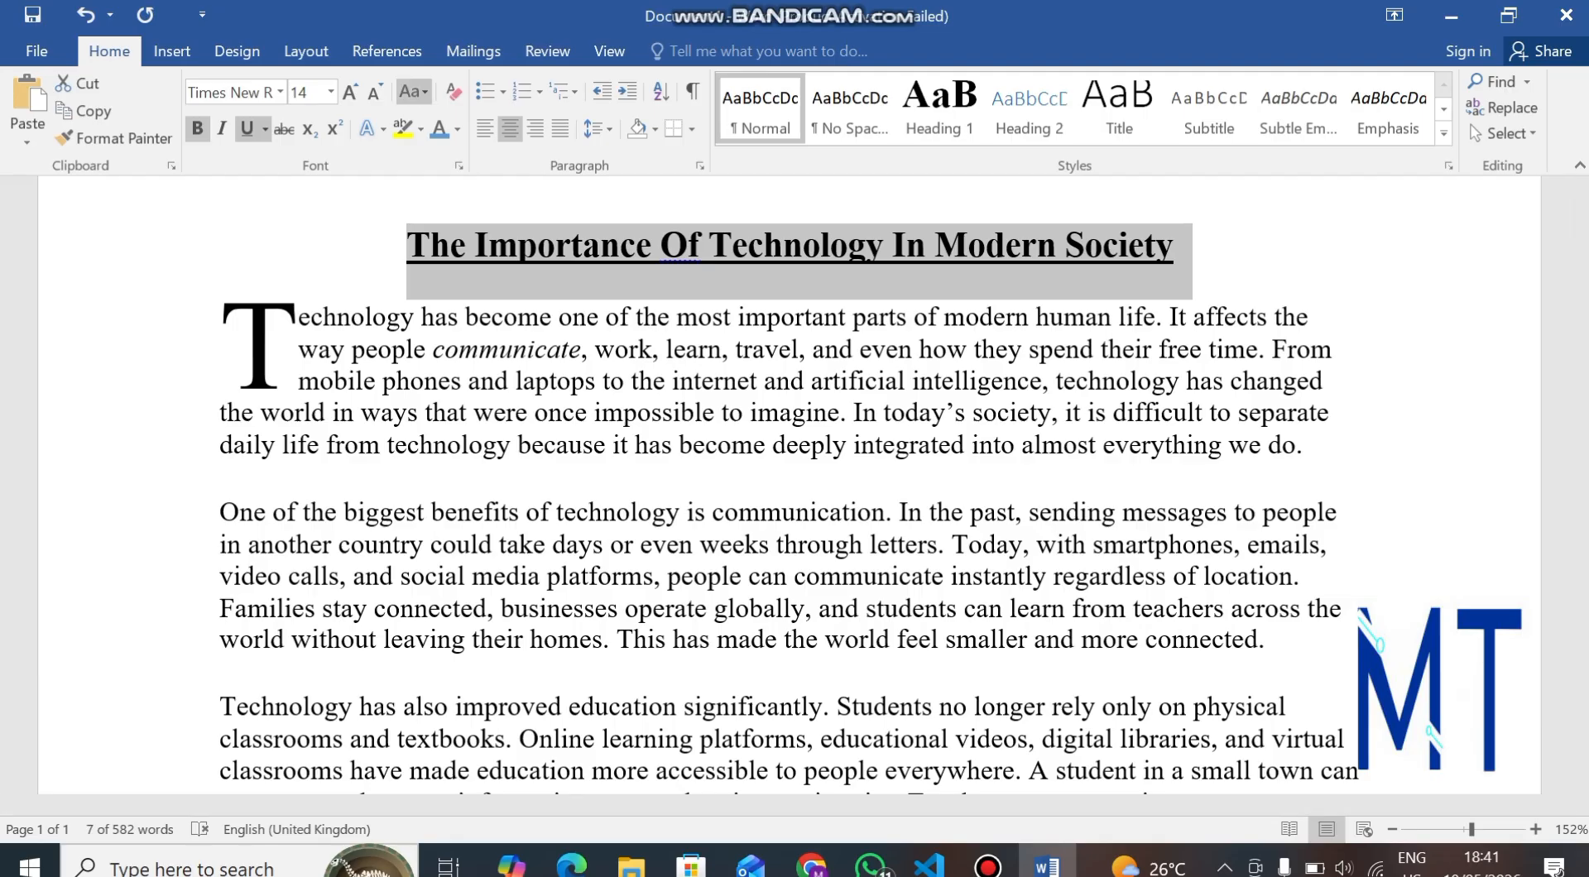
Change the essay title back to UPPERCASE.
{"action": "left_click", "coordinate": [414, 91]}
{"action": "key", "text": "Down"}
{"action": "key", "text": "Down"}
{"action": "key", "text": "Down"}
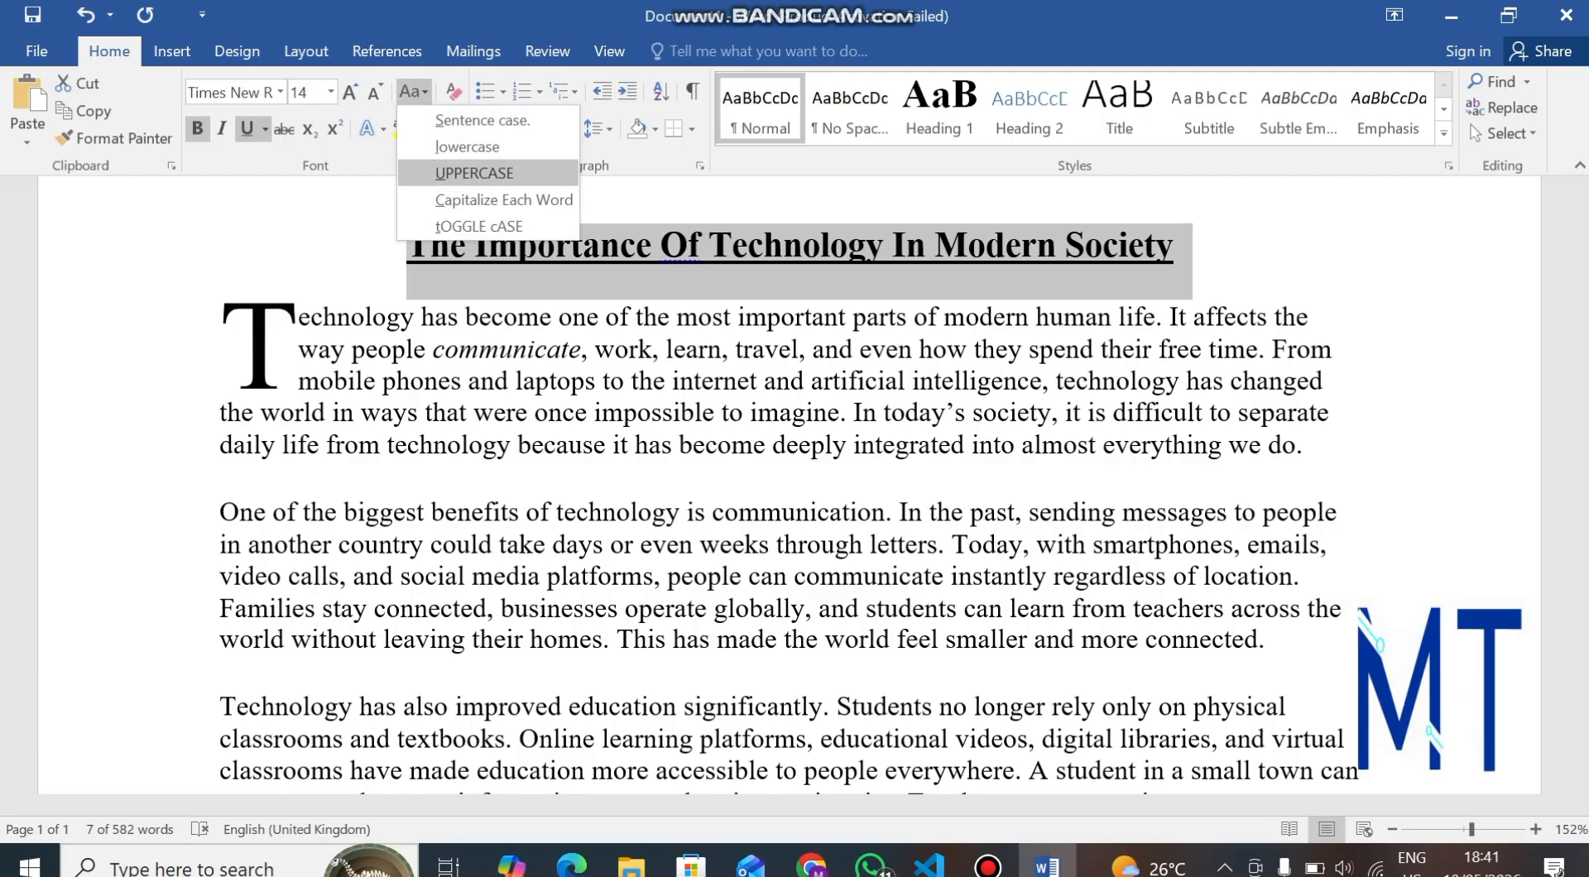
{"action": "key", "text": "Return"}
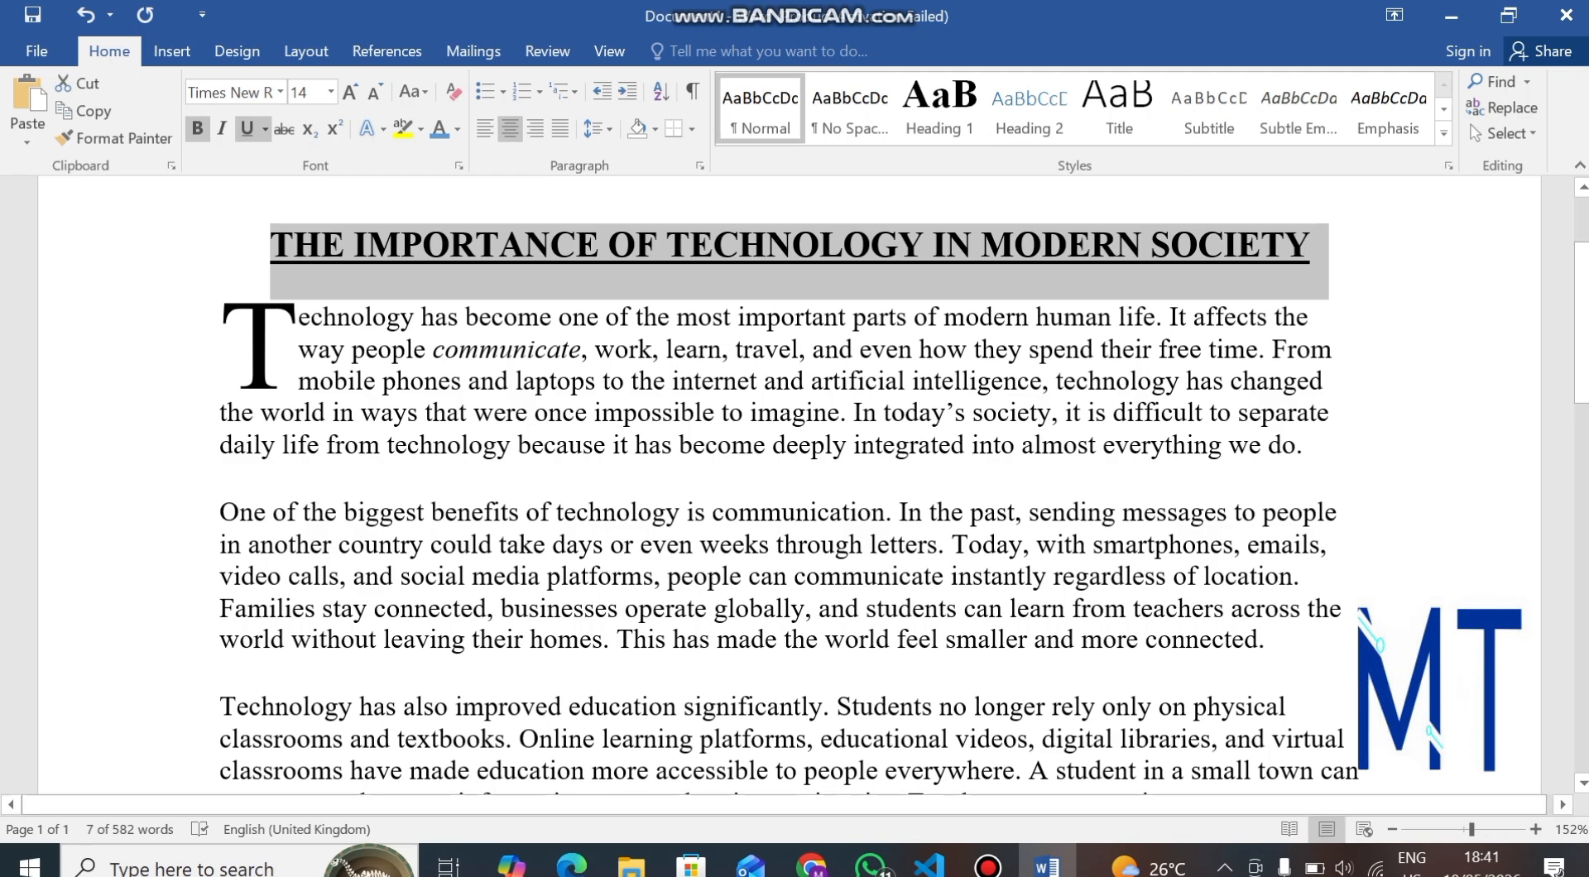
{"action": "scroll", "coordinate": [786, 480], "scroll_direction": "down", "scroll_amount": 9}
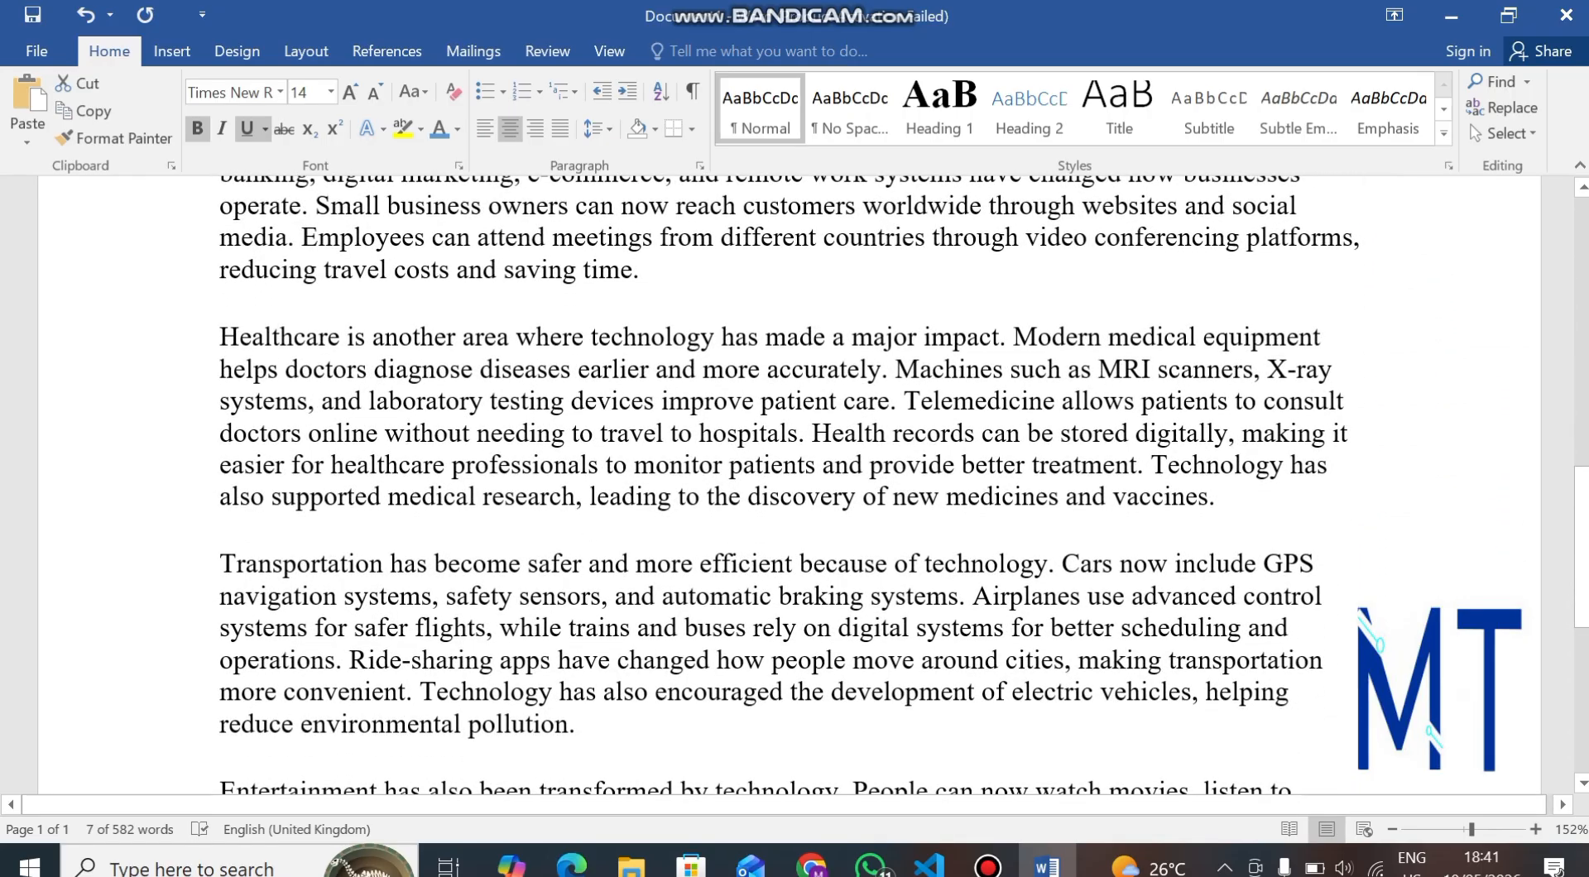
{"action": "scroll", "coordinate": [786, 480], "scroll_direction": "down", "scroll_amount": 3}
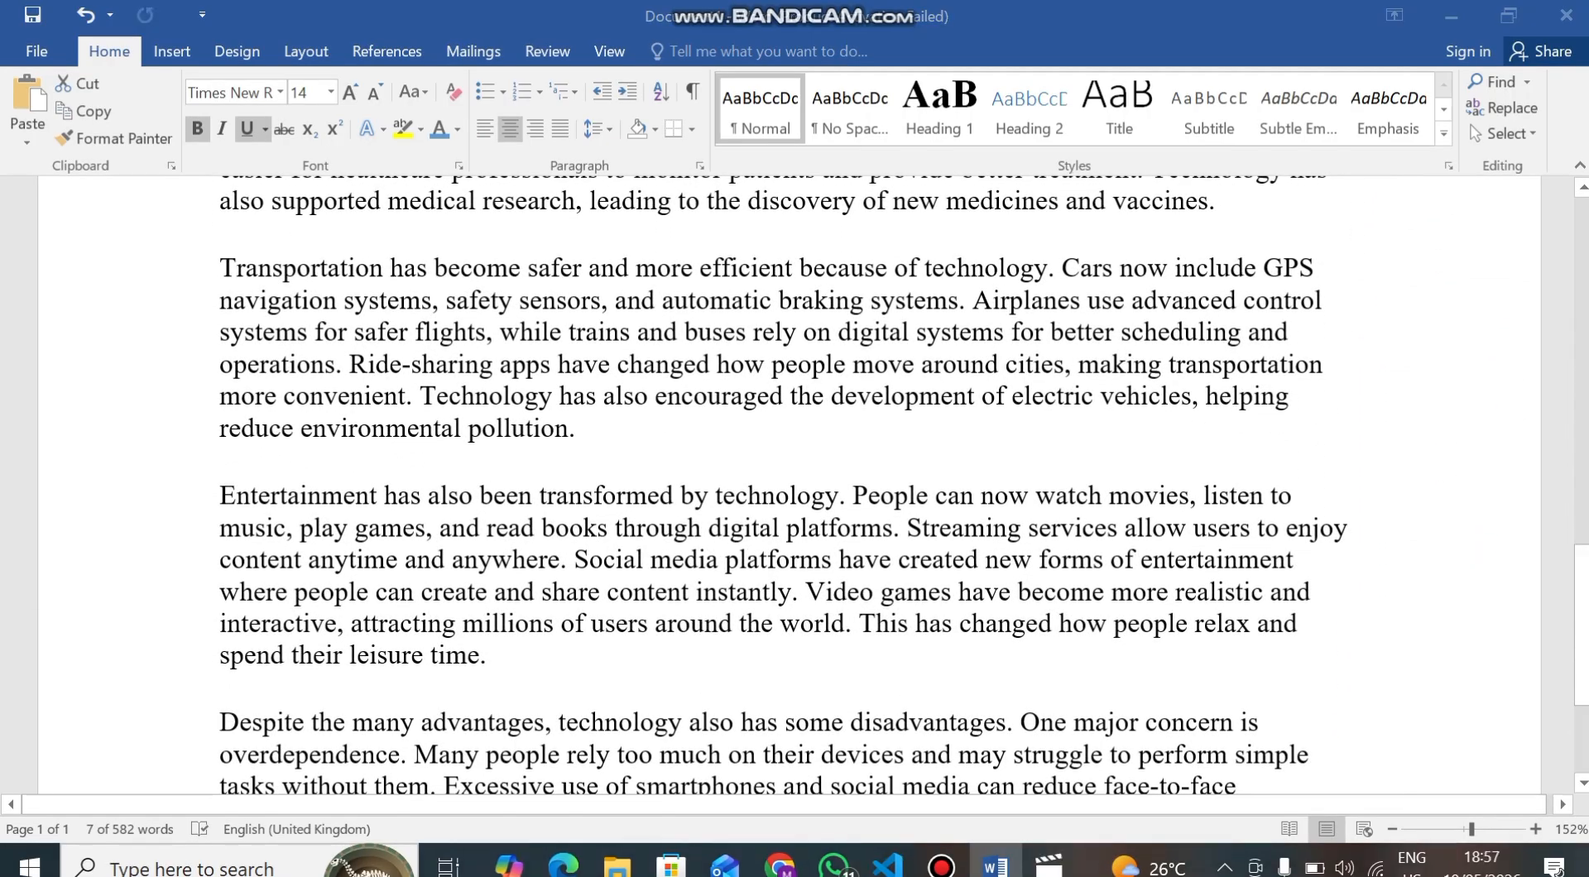
{"action": "key", "text": "F12"}
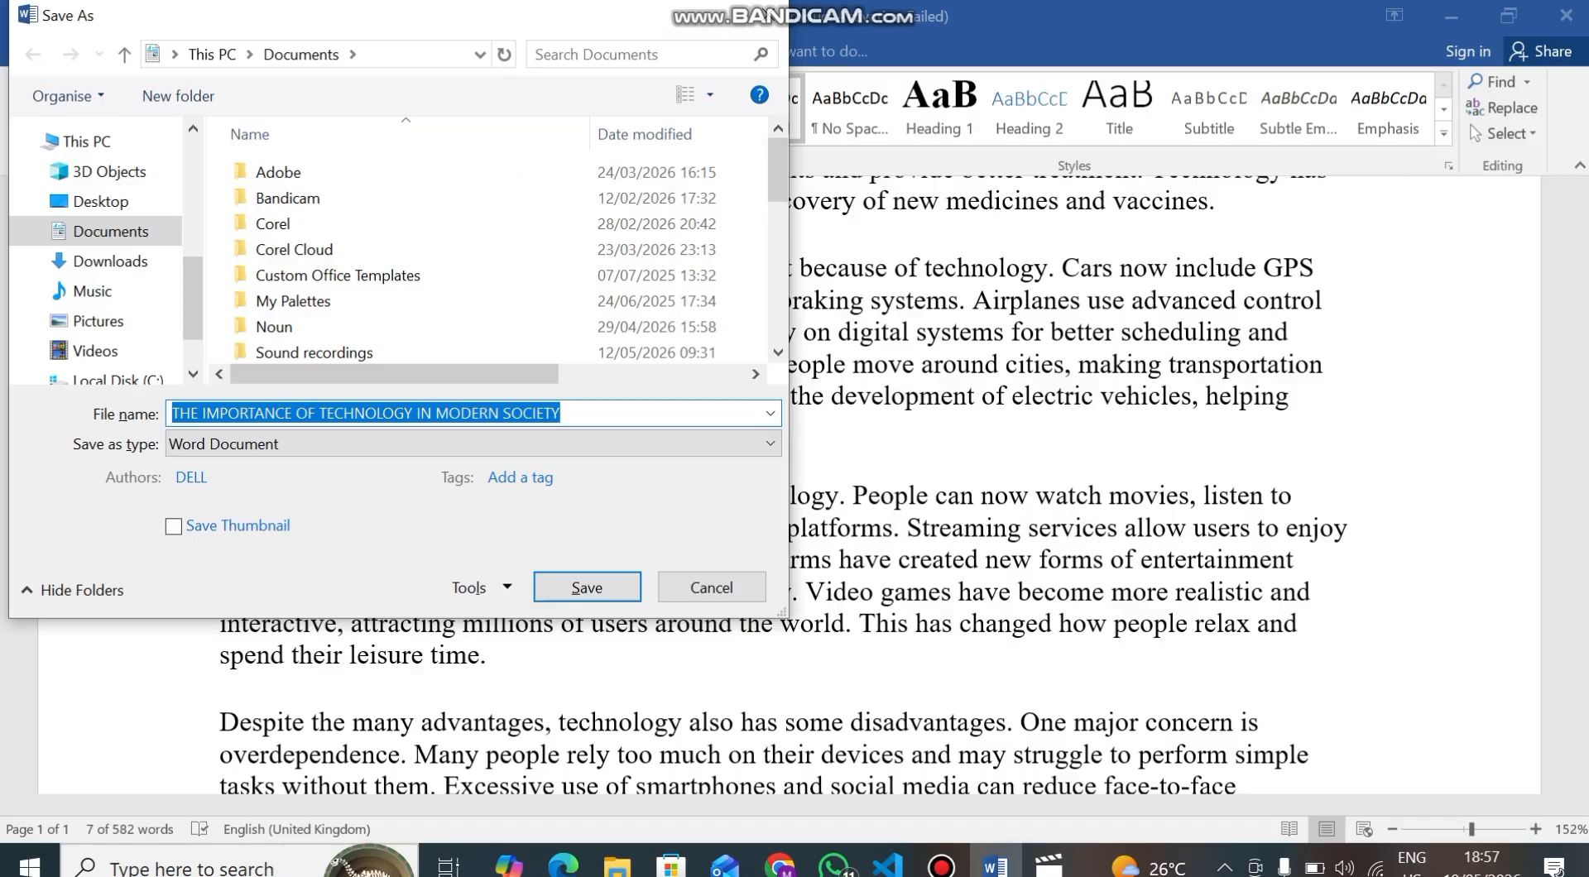
{"action": "left_click", "coordinate": [711, 587]}
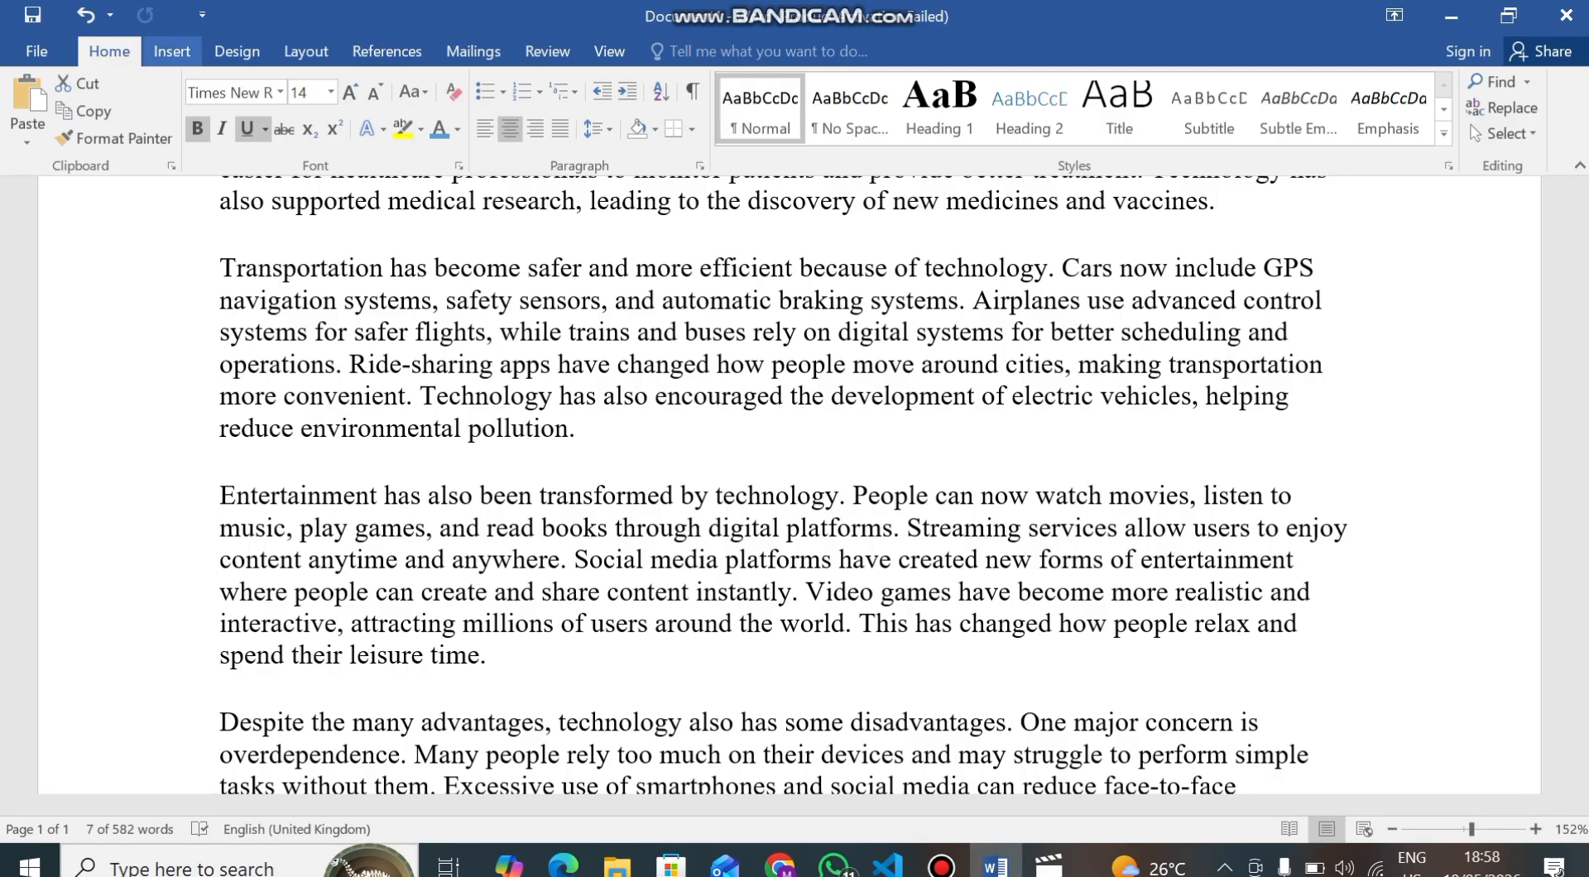
Save the document as a Word file named "Technoloy document" in the Documents folder.
{"action": "left_click", "coordinate": [36, 50]}
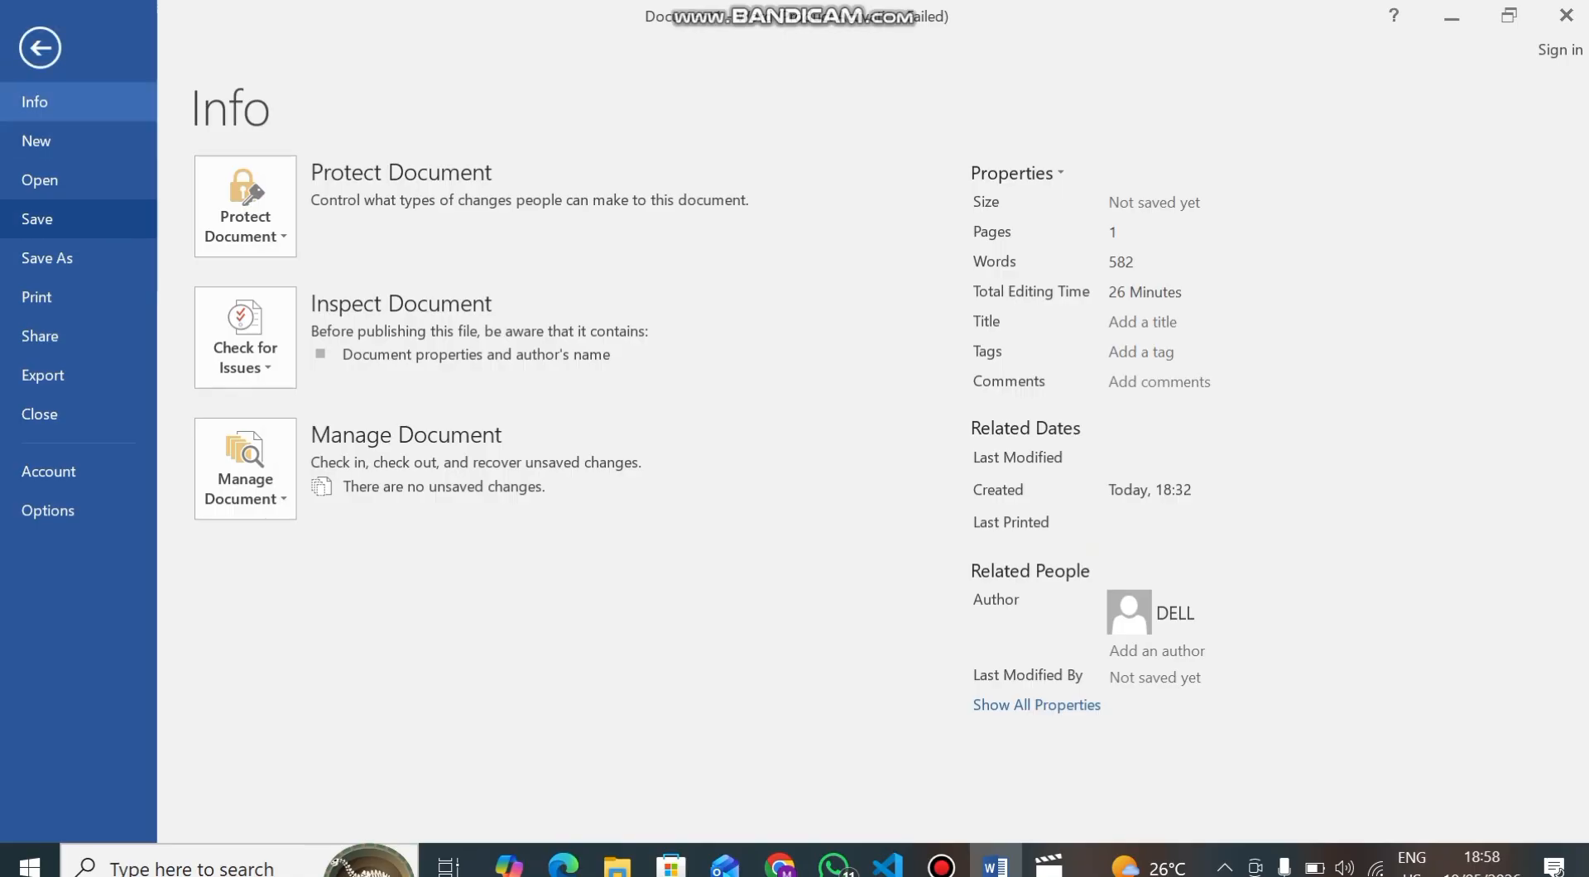
{"action": "left_click", "coordinate": [37, 219]}
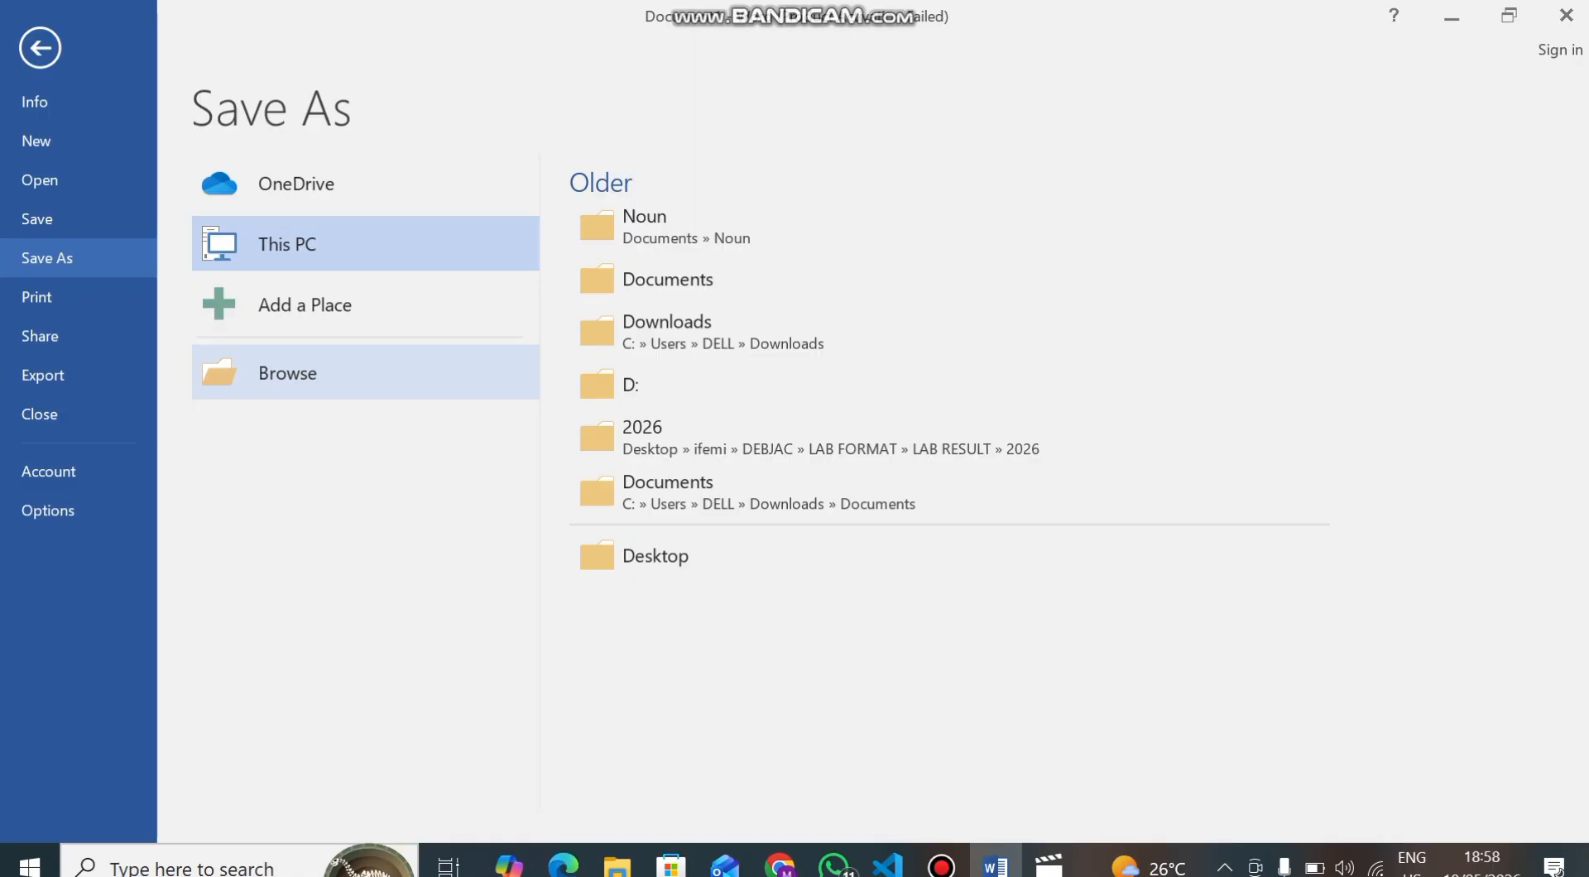
{"action": "left_click", "coordinate": [287, 372]}
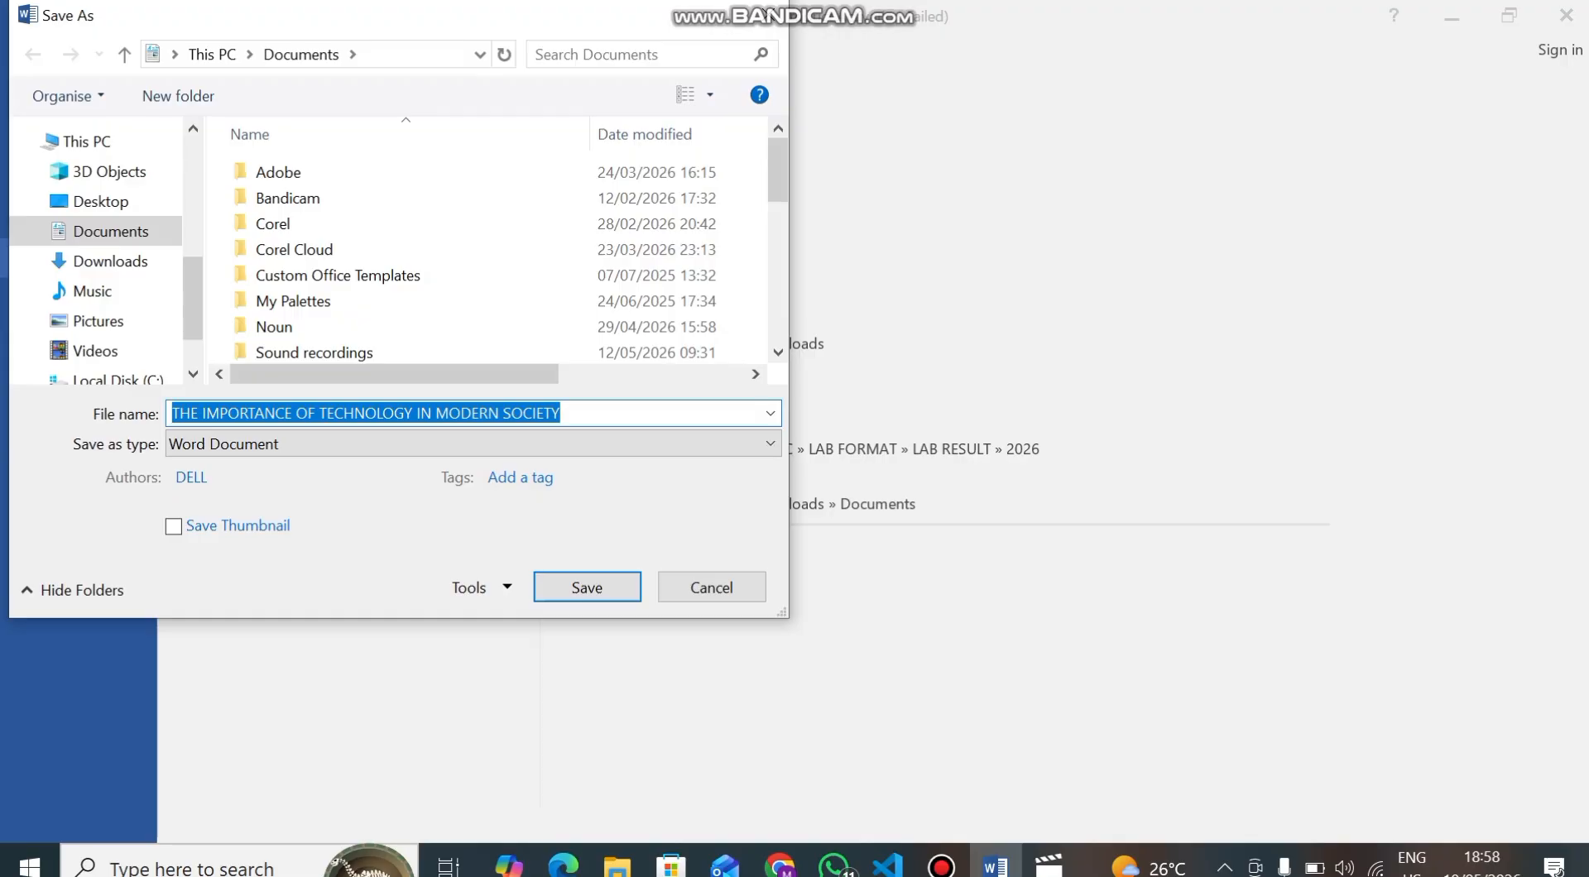
{"action": "left_click", "coordinate": [563, 413]}
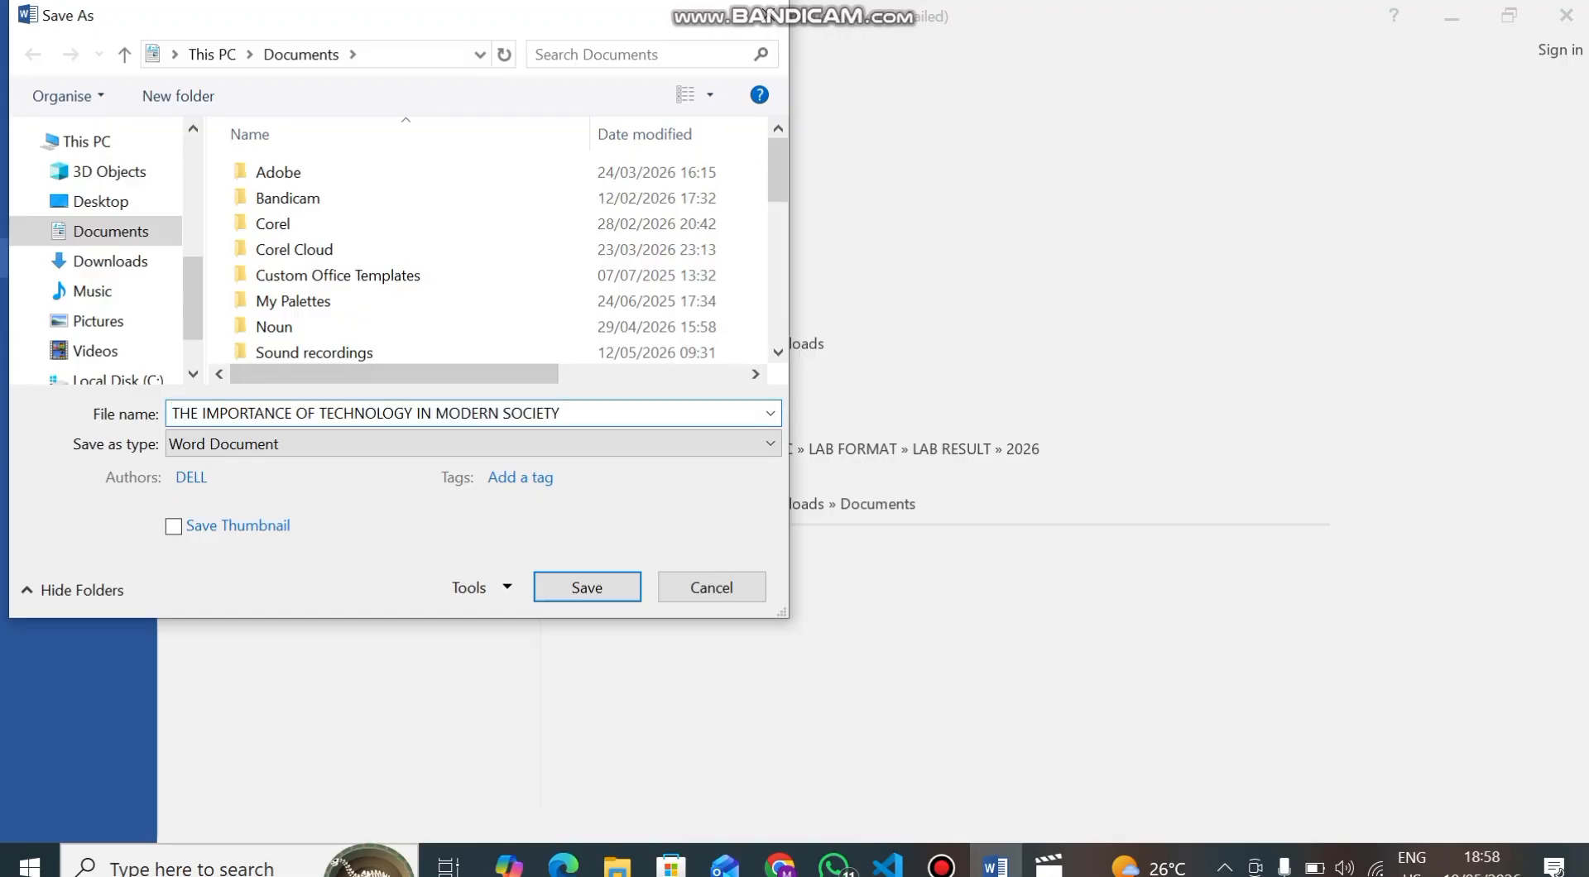
{"action": "key", "text": "BackSpace"}
{"action": "key", "text": "BackSpace"}
{"action": "key", "text": "BackSpace"}
{"action": "key", "text": "BackSpace"}
{"action": "key", "text": "BackSpace"}
{"action": "key", "text": "BackSpace"}
{"action": "key", "text": "BackSpace"}
{"action": "key", "text": "BackSpace"}
{"action": "key", "text": "BackSpace"}
{"action": "key", "text": "BackSpace"}
{"action": "key", "text": "BackSpace"}
{"action": "key", "text": "BackSpace"}
{"action": "key", "text": "BackSpace"}
{"action": "key", "text": "BackSpace"}
{"action": "key", "text": "BackSpace"}
{"action": "key", "text": "BackSpace"}
{"action": "key", "text": "BackSpace"}
{"action": "key", "text": "BackSpace"}
{"action": "key", "text": "BackSpace"}
{"action": "key", "text": "BackSpace"}
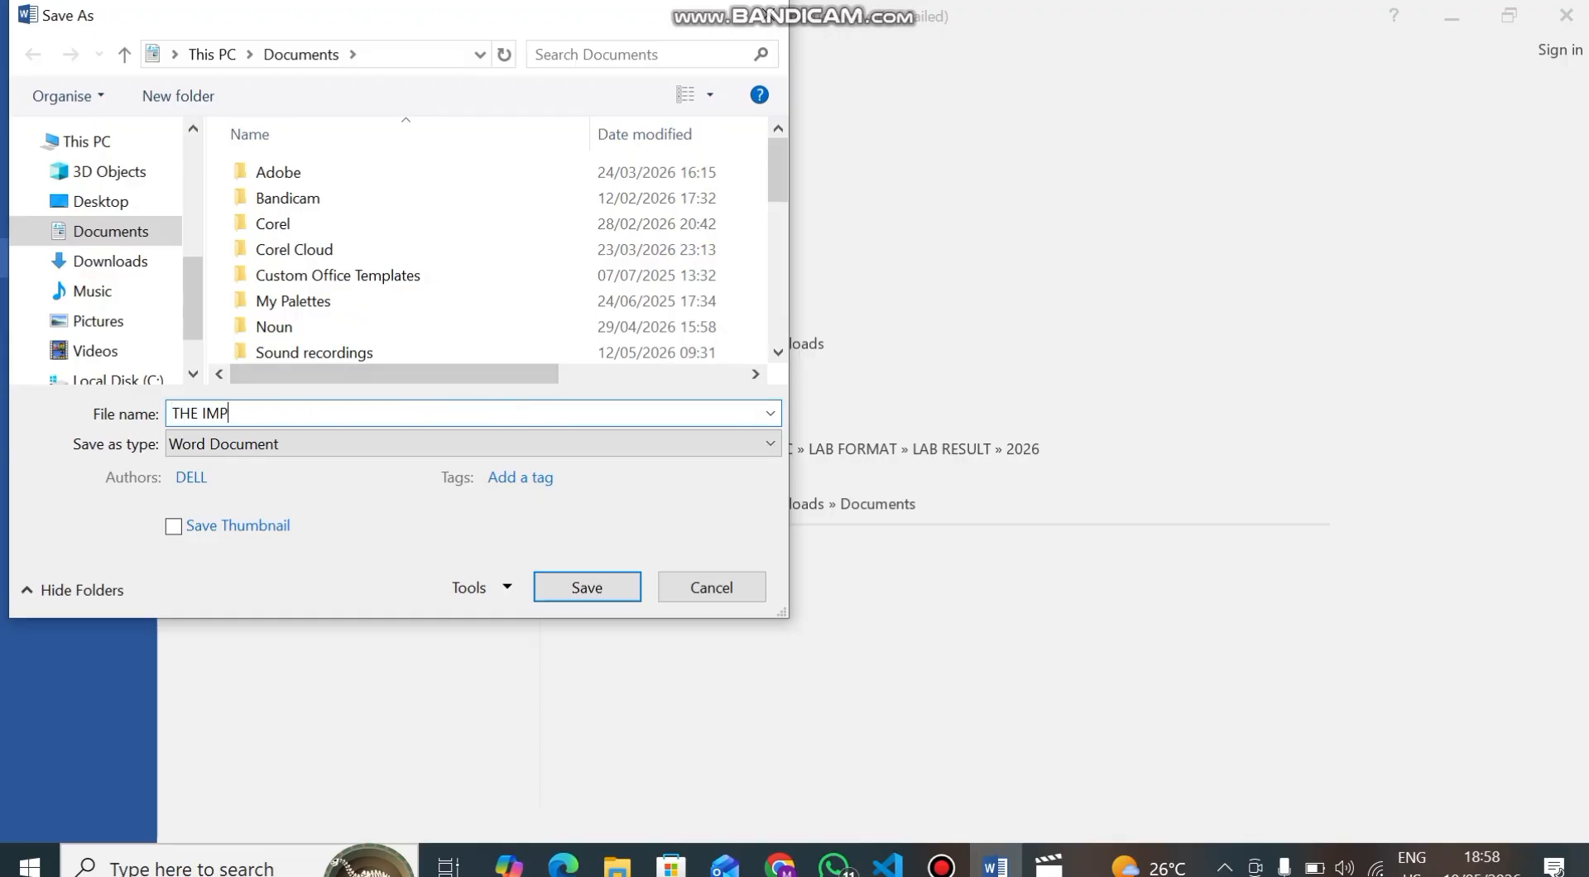
{"action": "key", "text": "BackSpace"}
{"action": "key", "text": "BackSpace"}
{"action": "key", "text": "BackSpace"}
{"action": "key", "text": "BackSpace"}
{"action": "key", "text": "BackSpace"}
{"action": "key", "text": "BackSpace"}
{"action": "key", "text": "BackSpace"}
{"action": "type", "text": "T"}
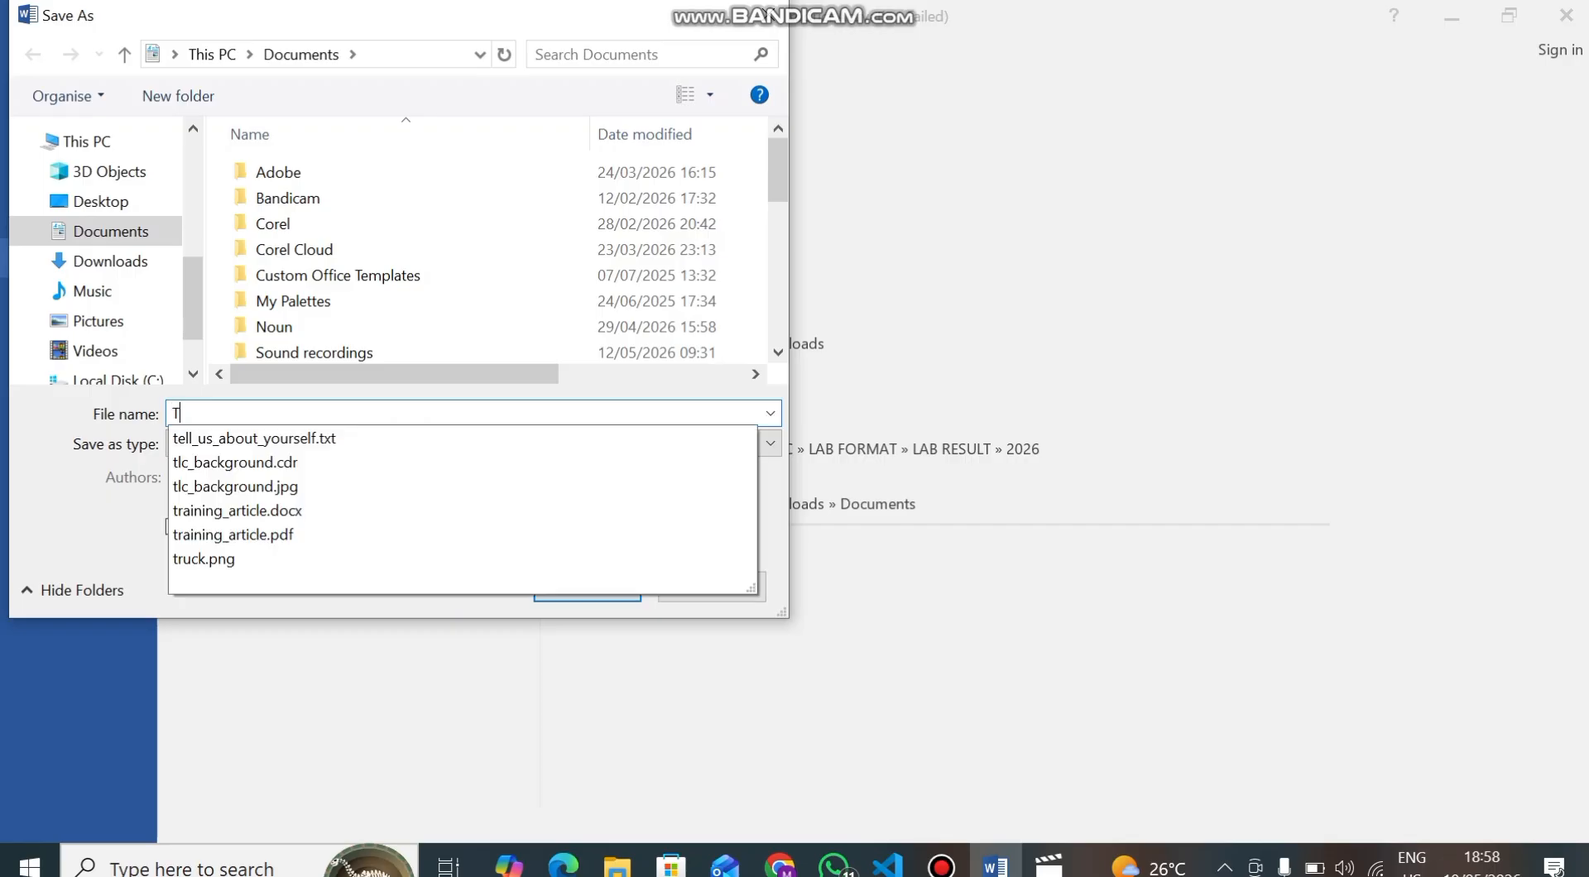
{"action": "type", "text": "echnoloy"}
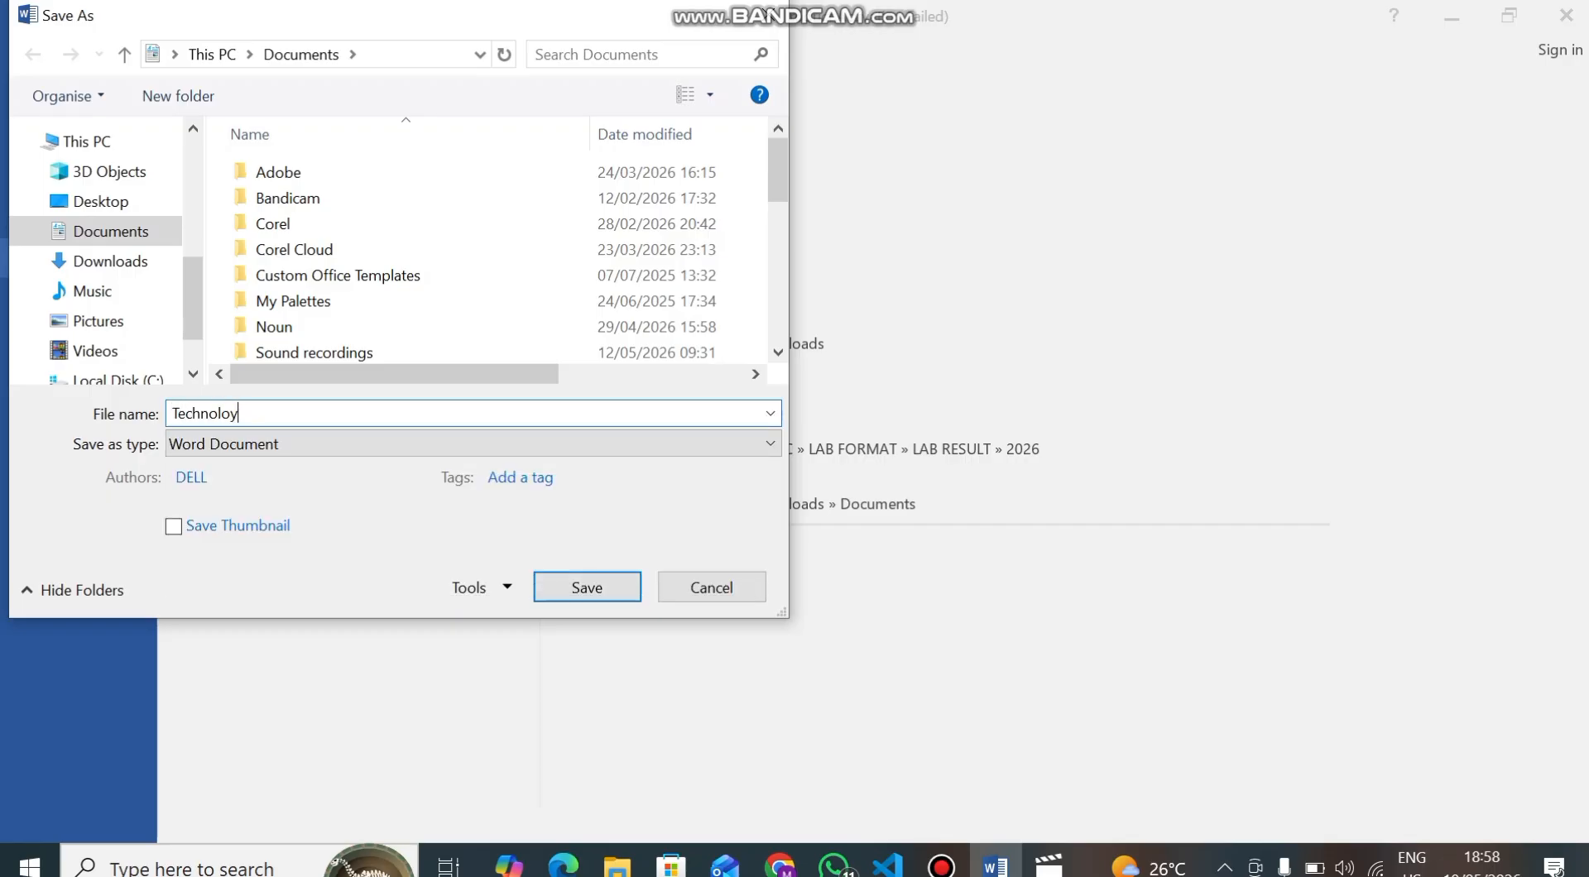
{"action": "type", "text": " document"}
{"action": "left_click", "coordinate": [587, 587]}
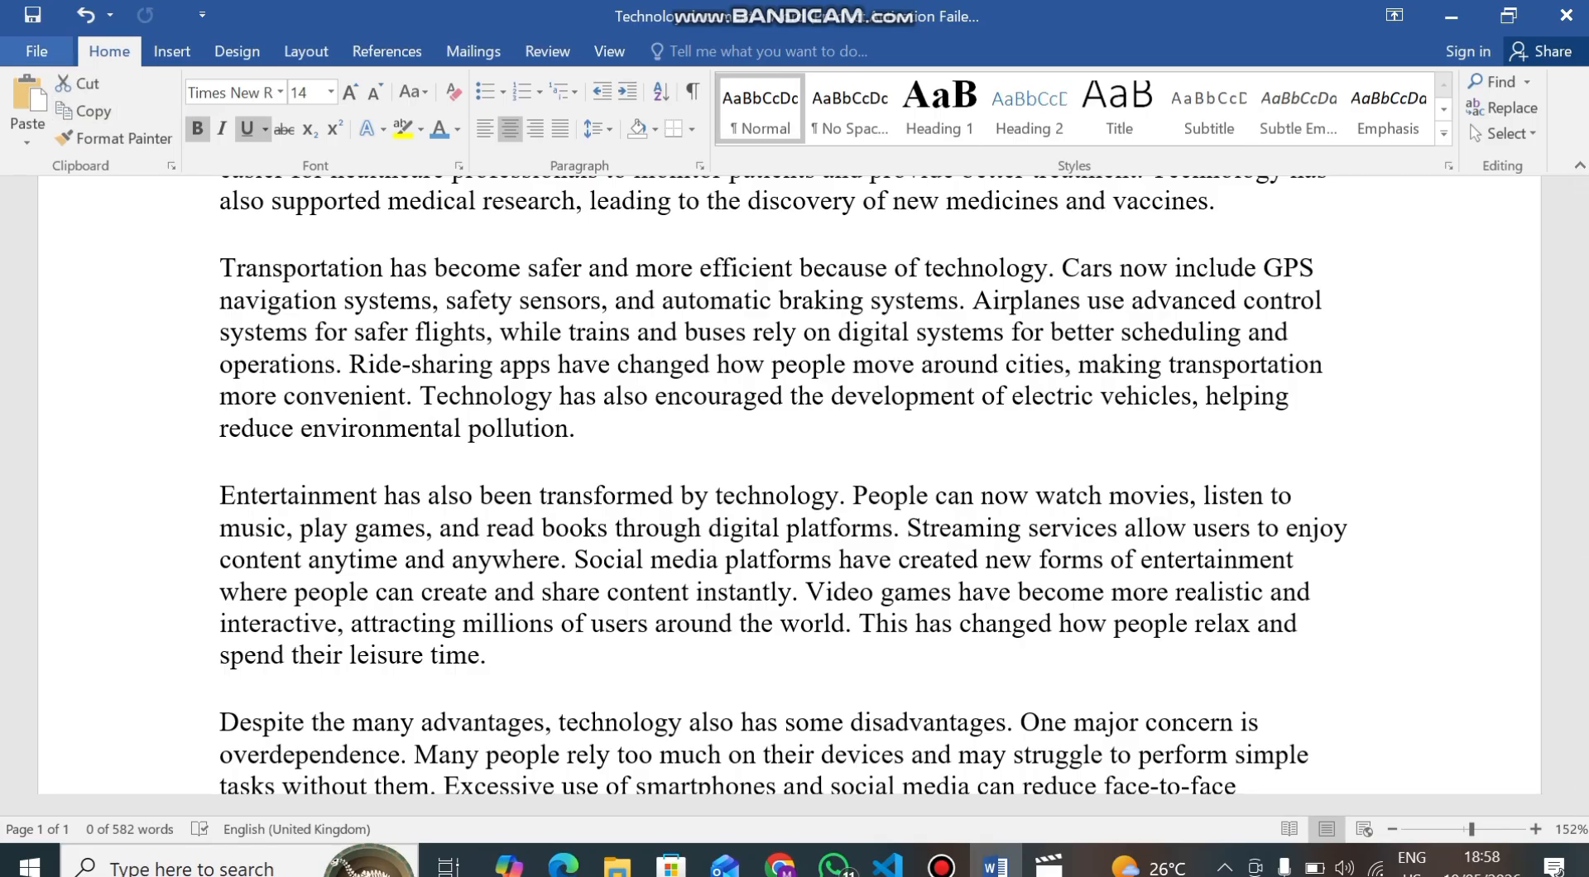
{"action": "left_click", "coordinate": [38, 51]}
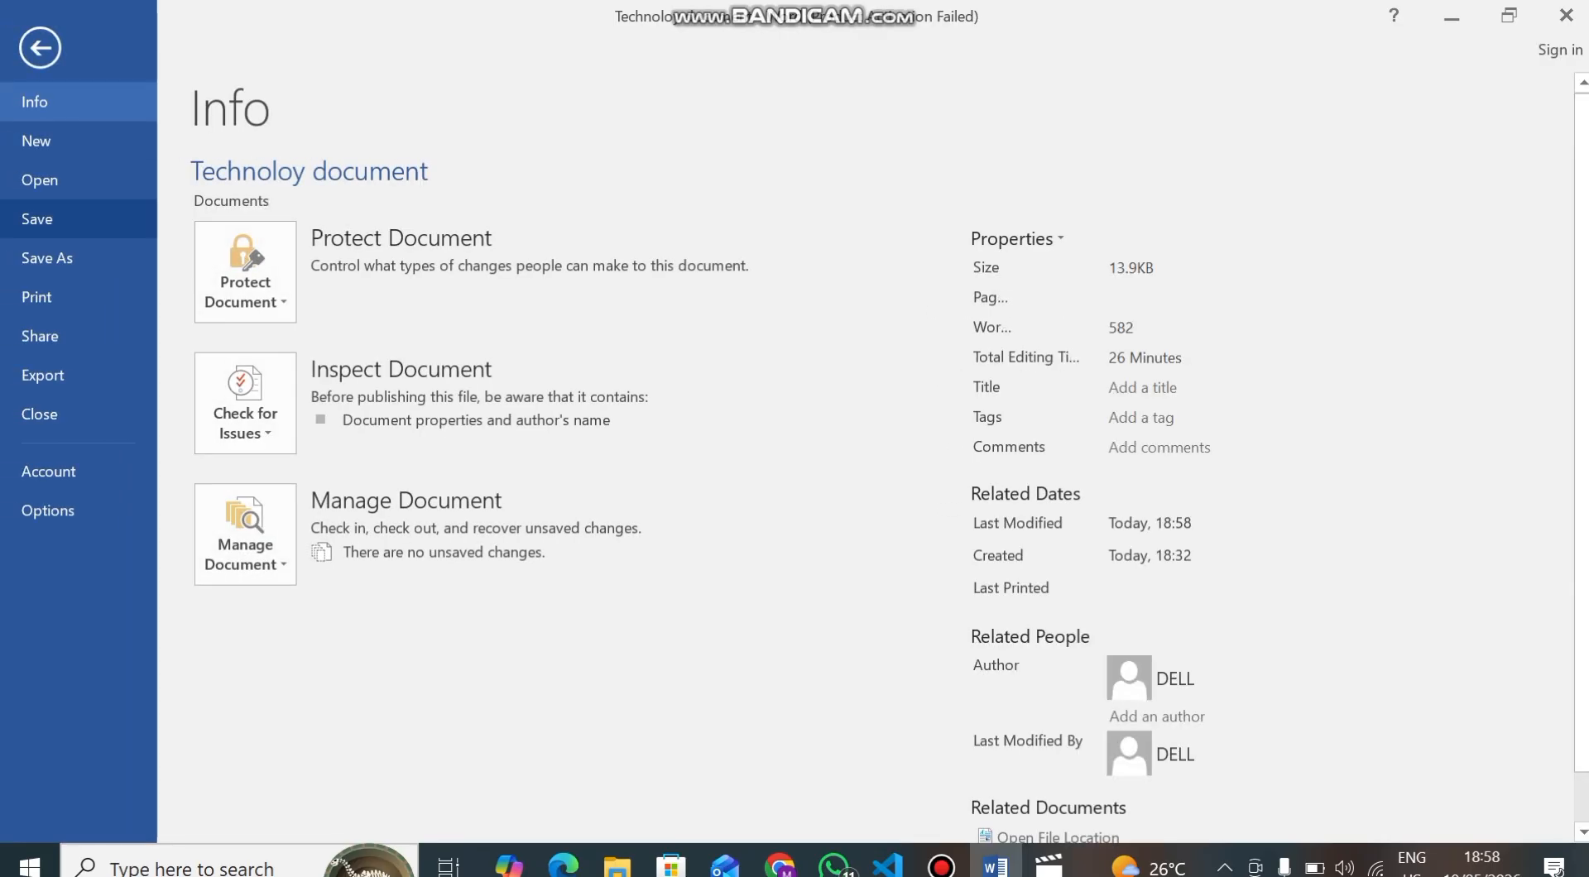
{"action": "left_click", "coordinate": [40, 47]}
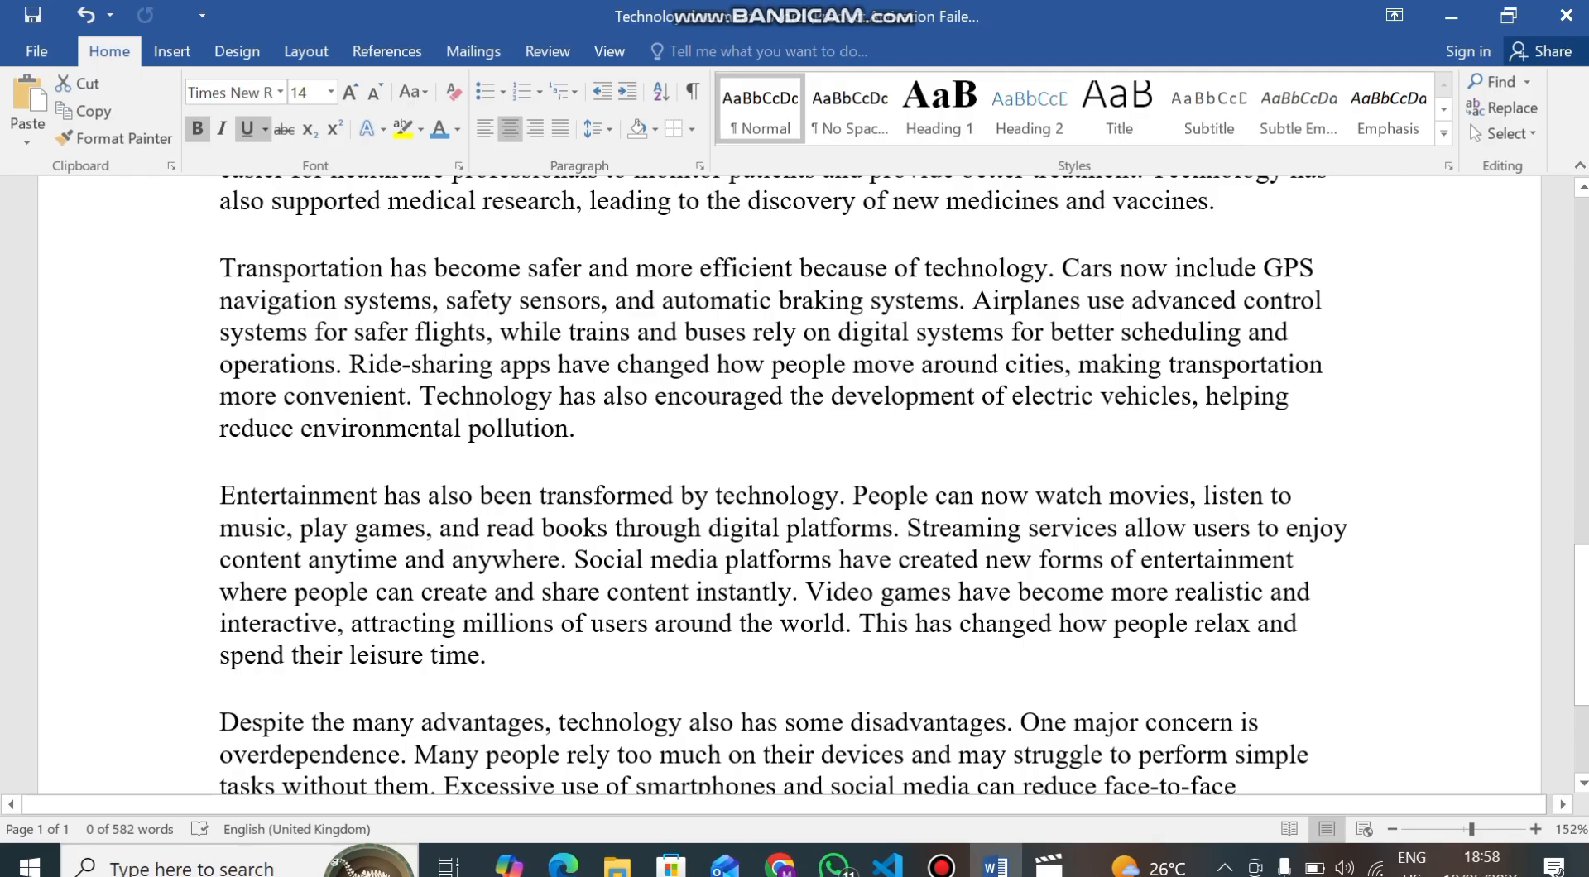
{"action": "scroll", "coordinate": [790, 473], "scroll_direction": "down", "scroll_amount": 3}
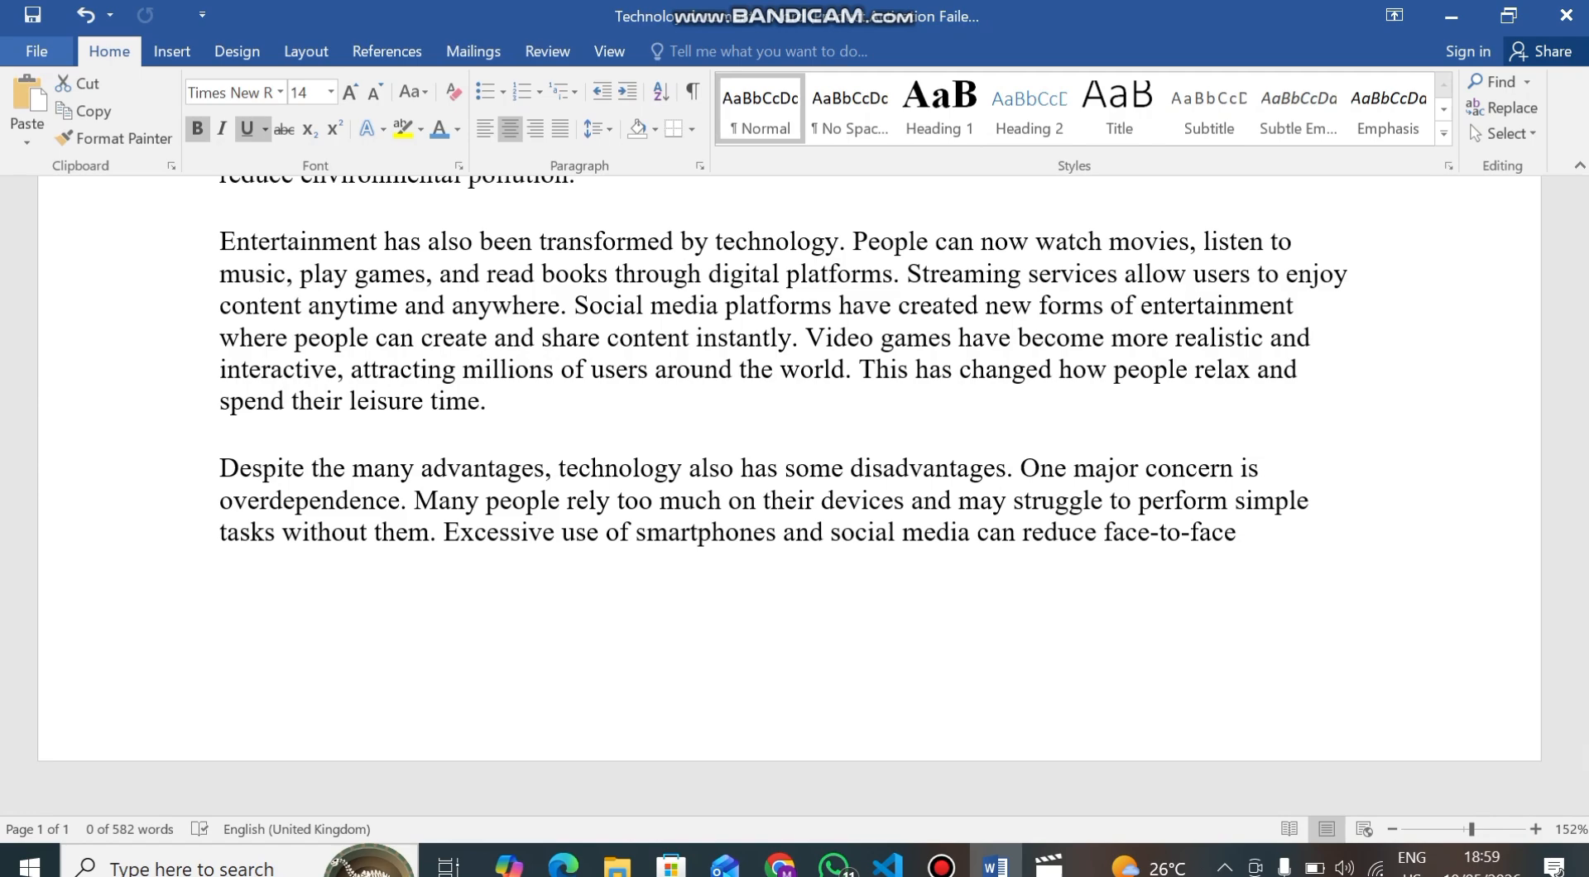
Save a copy of the document as "Technoloy document1" in Documents.
{"action": "left_click", "coordinate": [36, 51]}
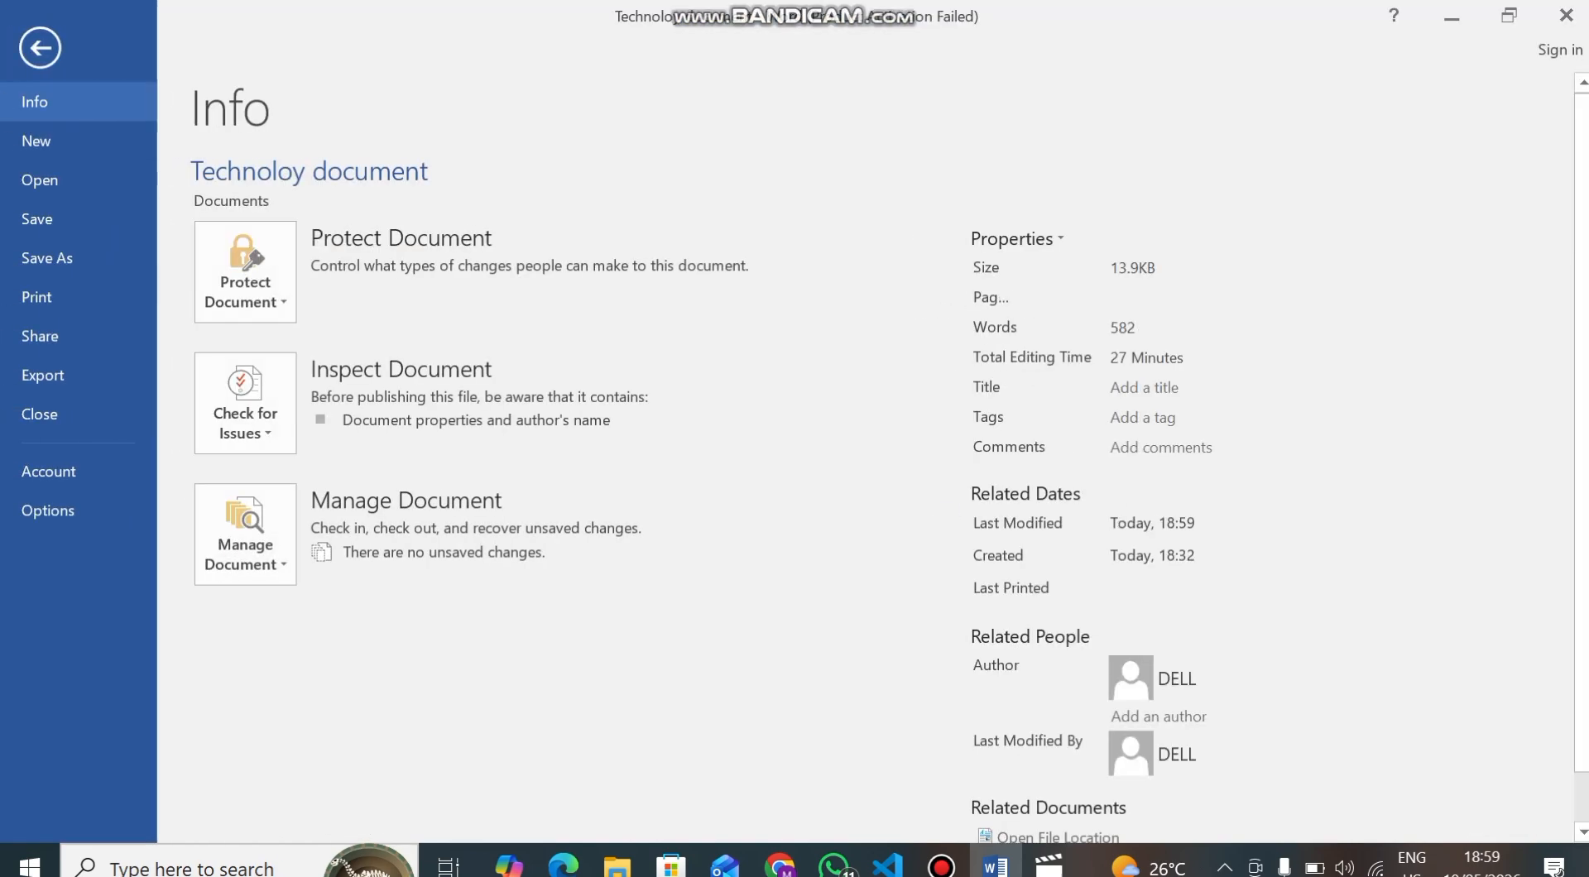
{"action": "left_click", "coordinate": [48, 258]}
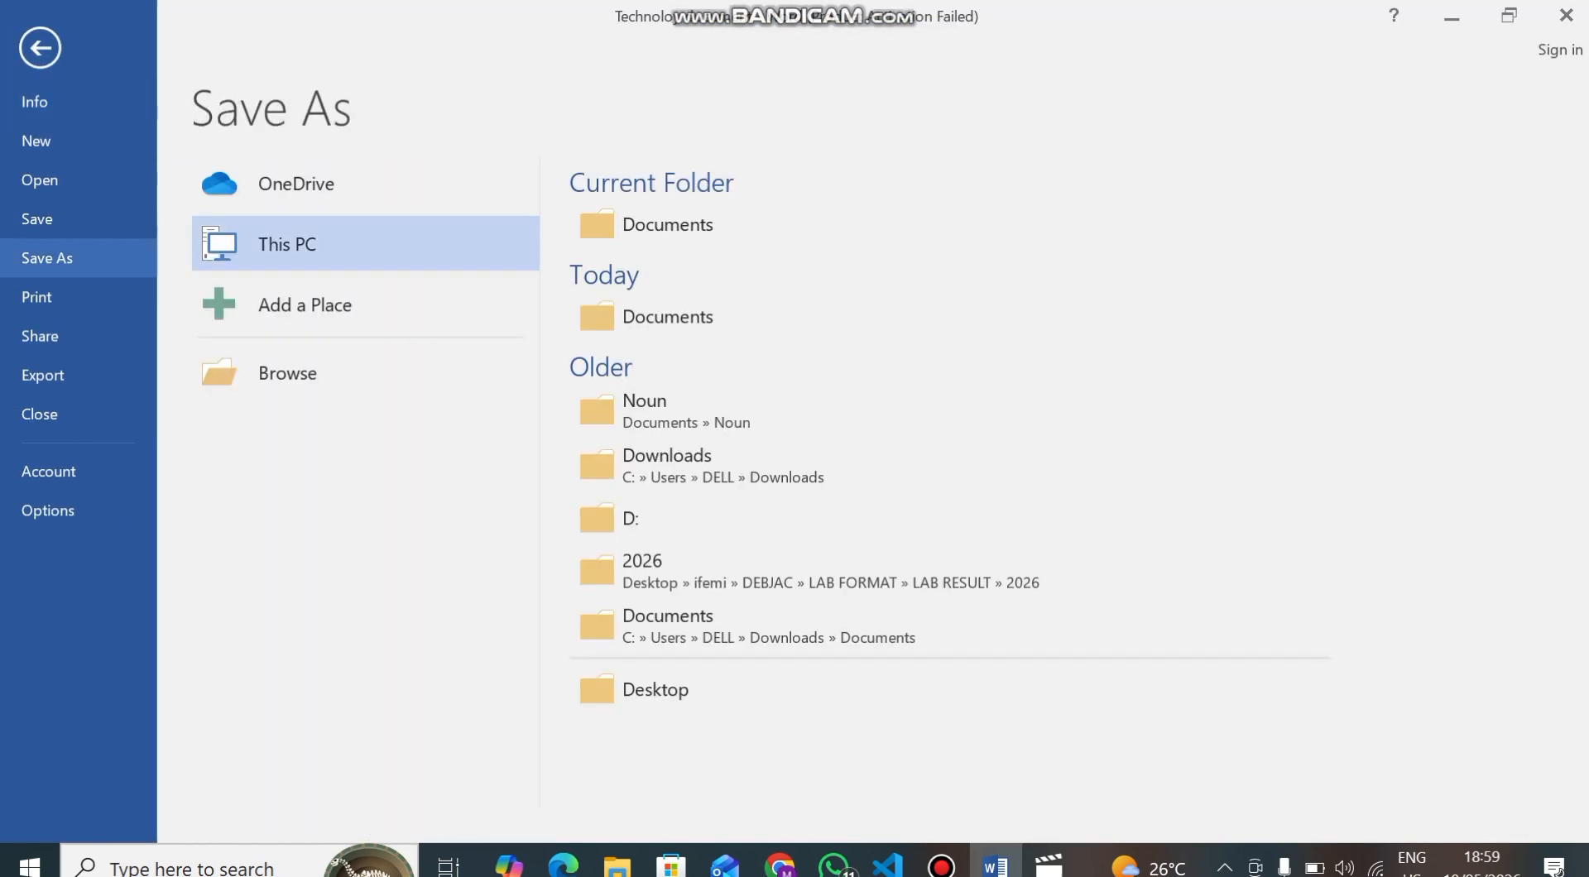
{"action": "left_click", "coordinate": [287, 373]}
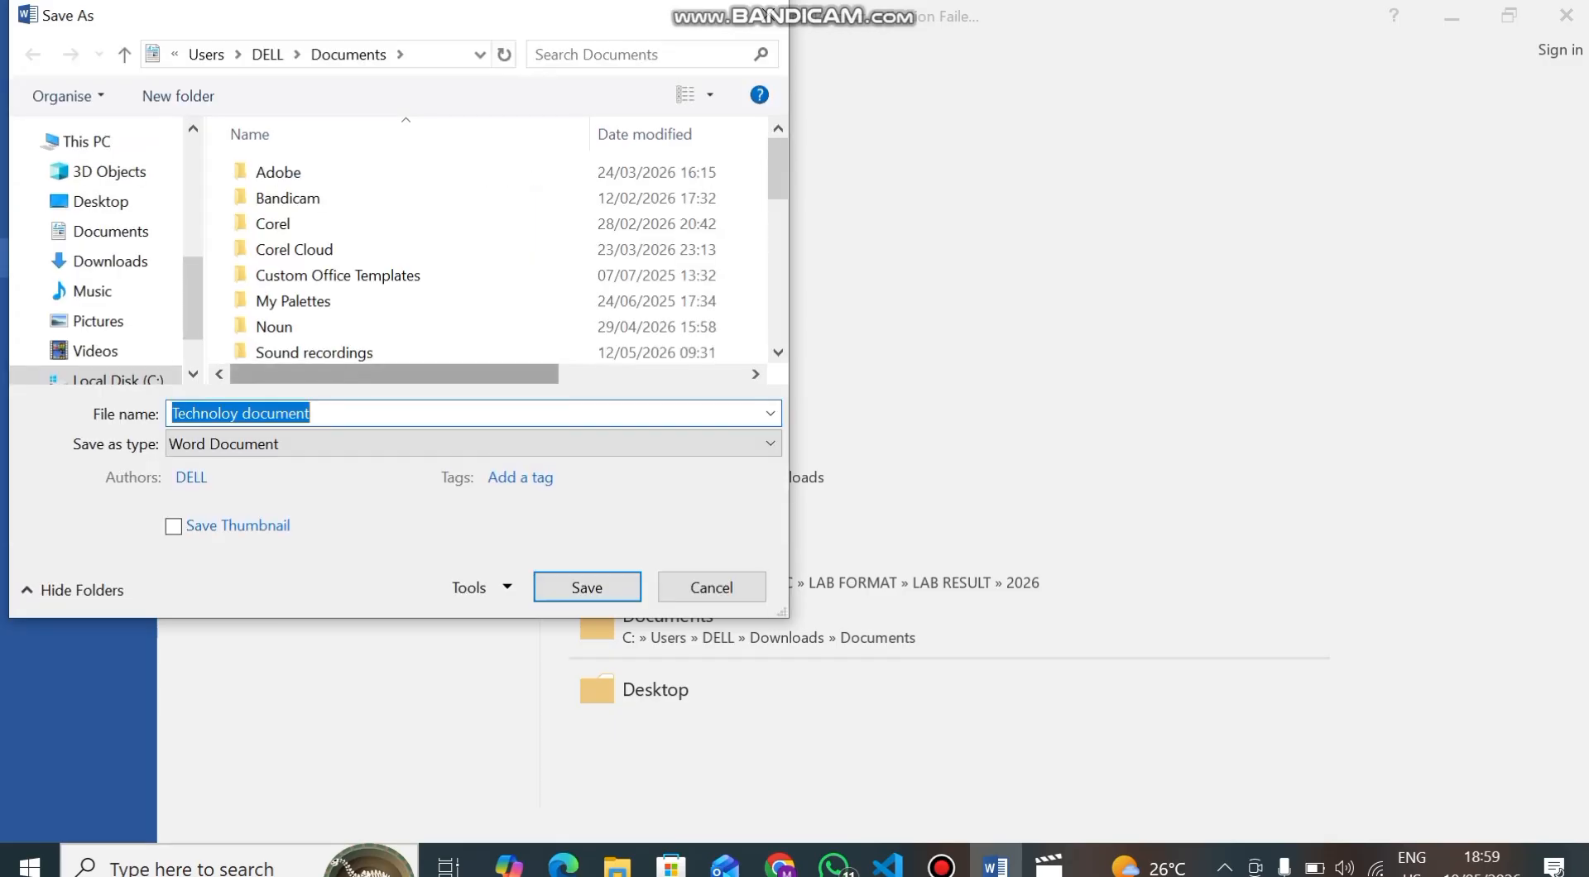
{"action": "left_click", "coordinate": [313, 414]}
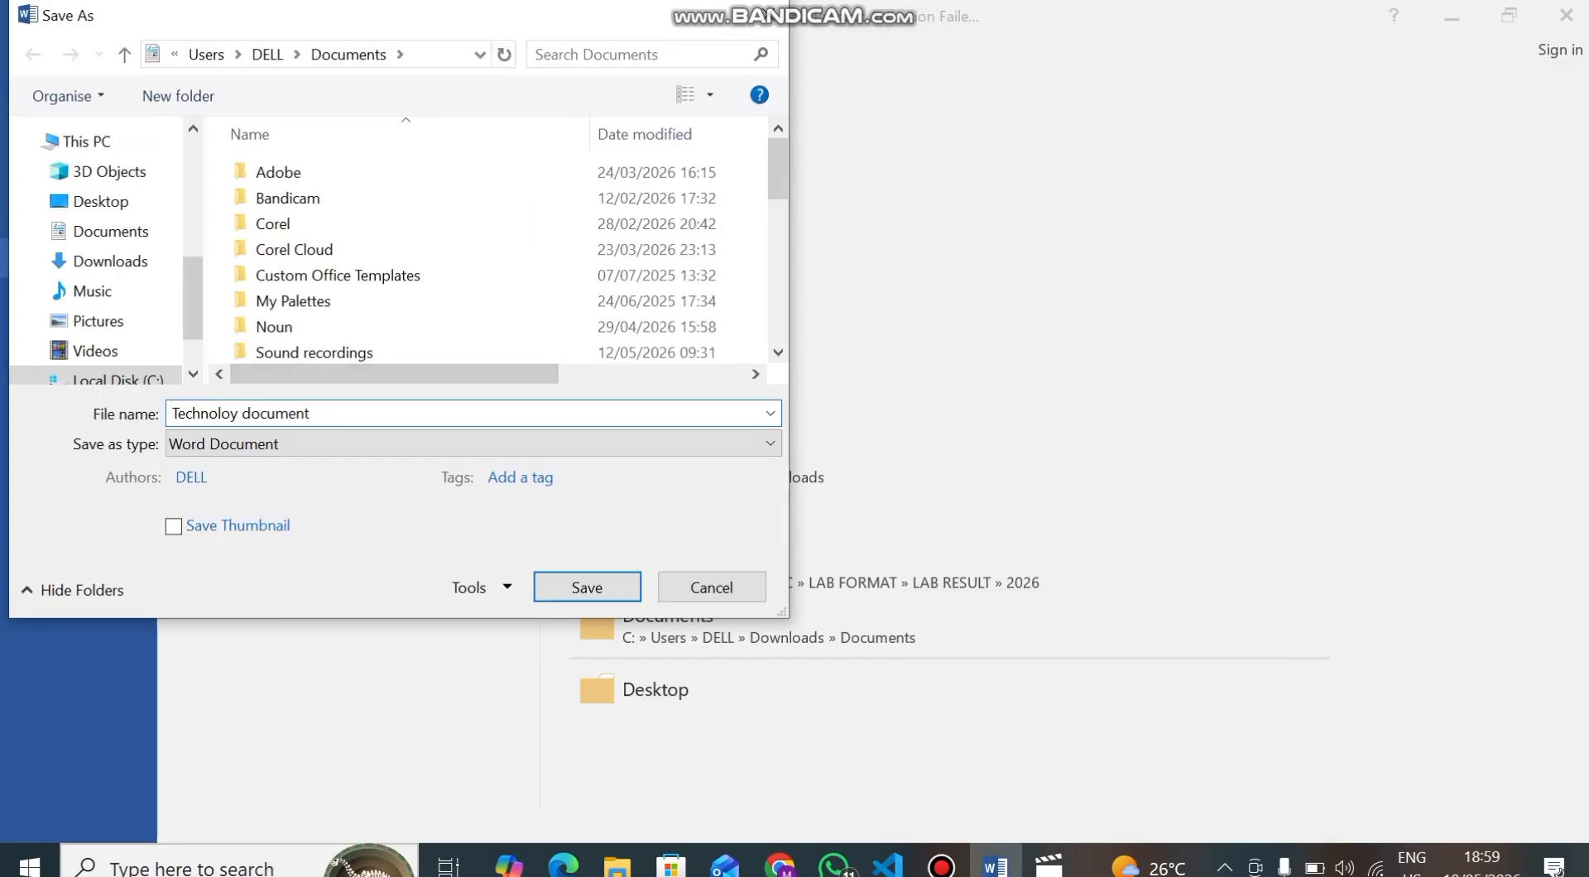
{"action": "type", "text": "1"}
{"action": "key", "text": "Return"}
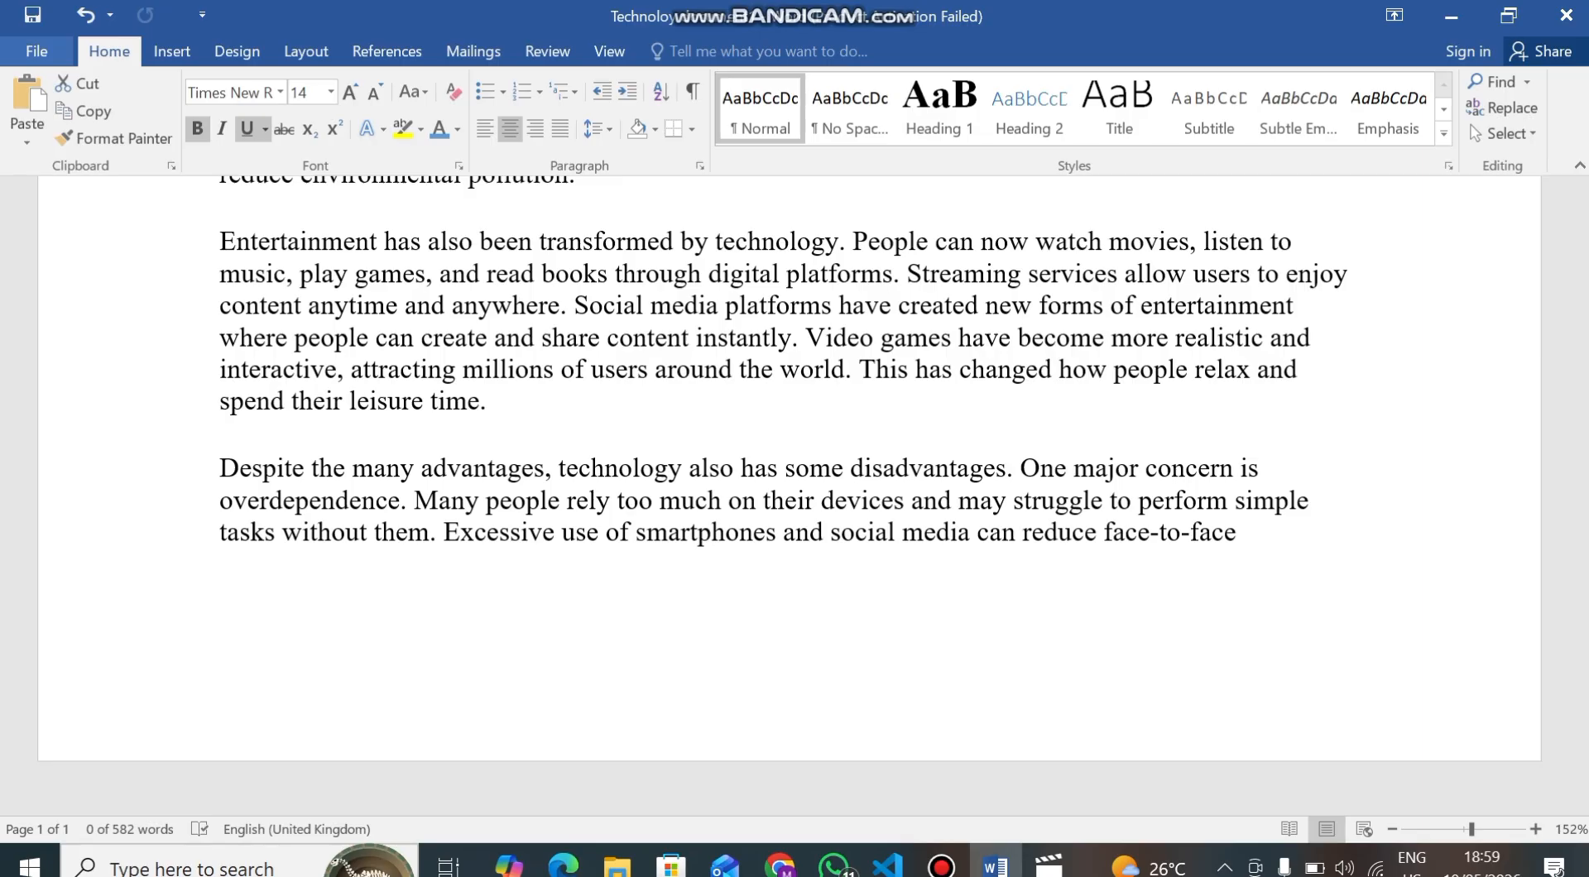
Save the document as a PDF named "Technoloy document1" in Documents and view the opened PDF.
{"action": "left_click", "coordinate": [36, 51]}
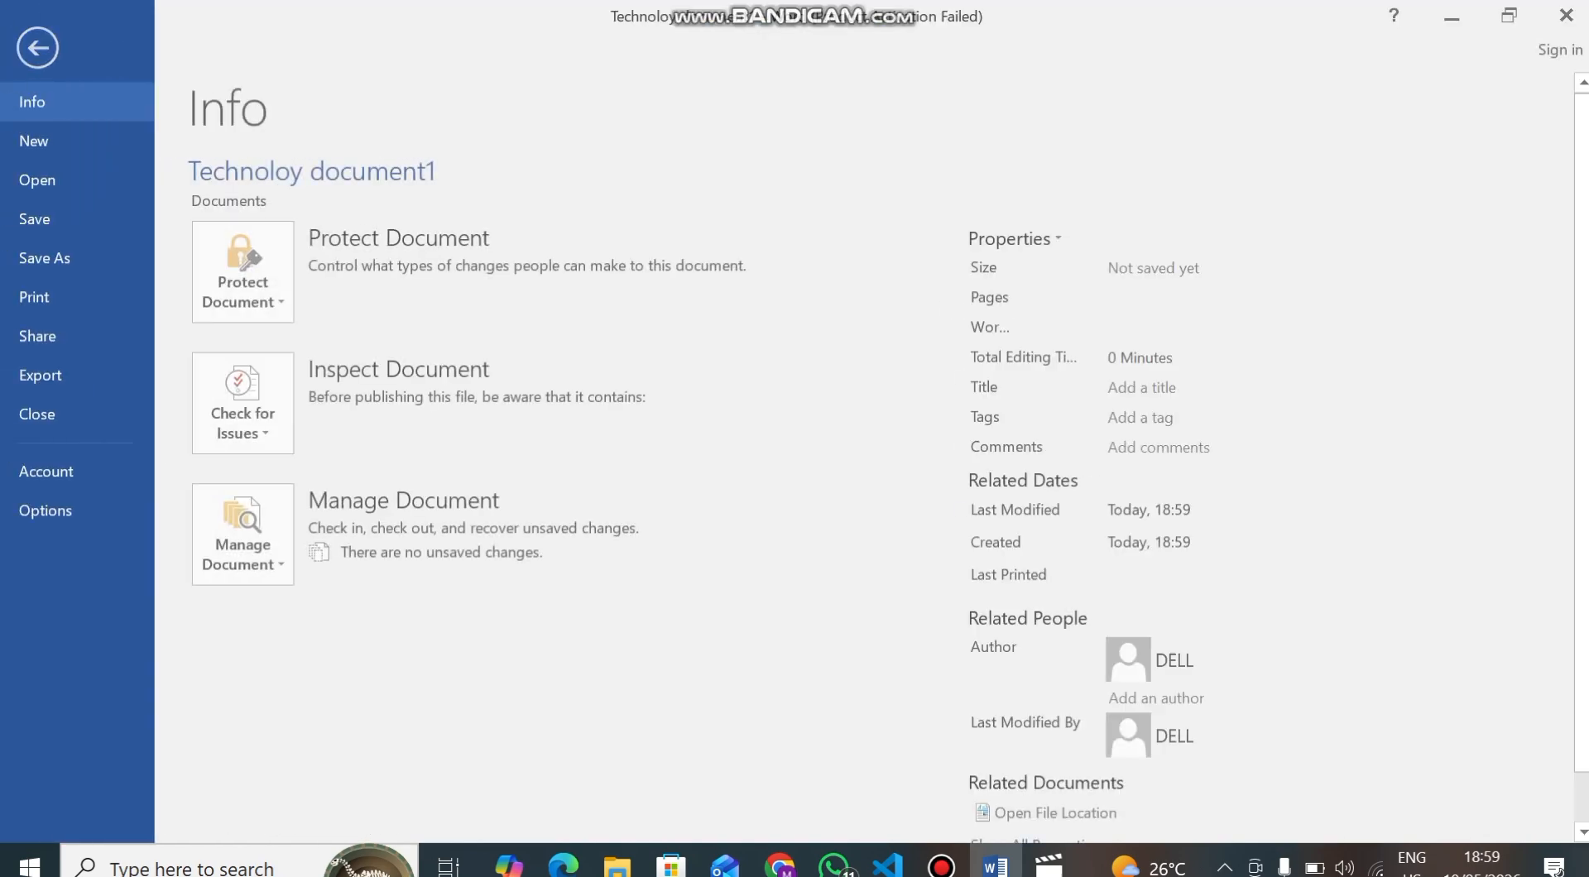
{"action": "left_click", "coordinate": [47, 257]}
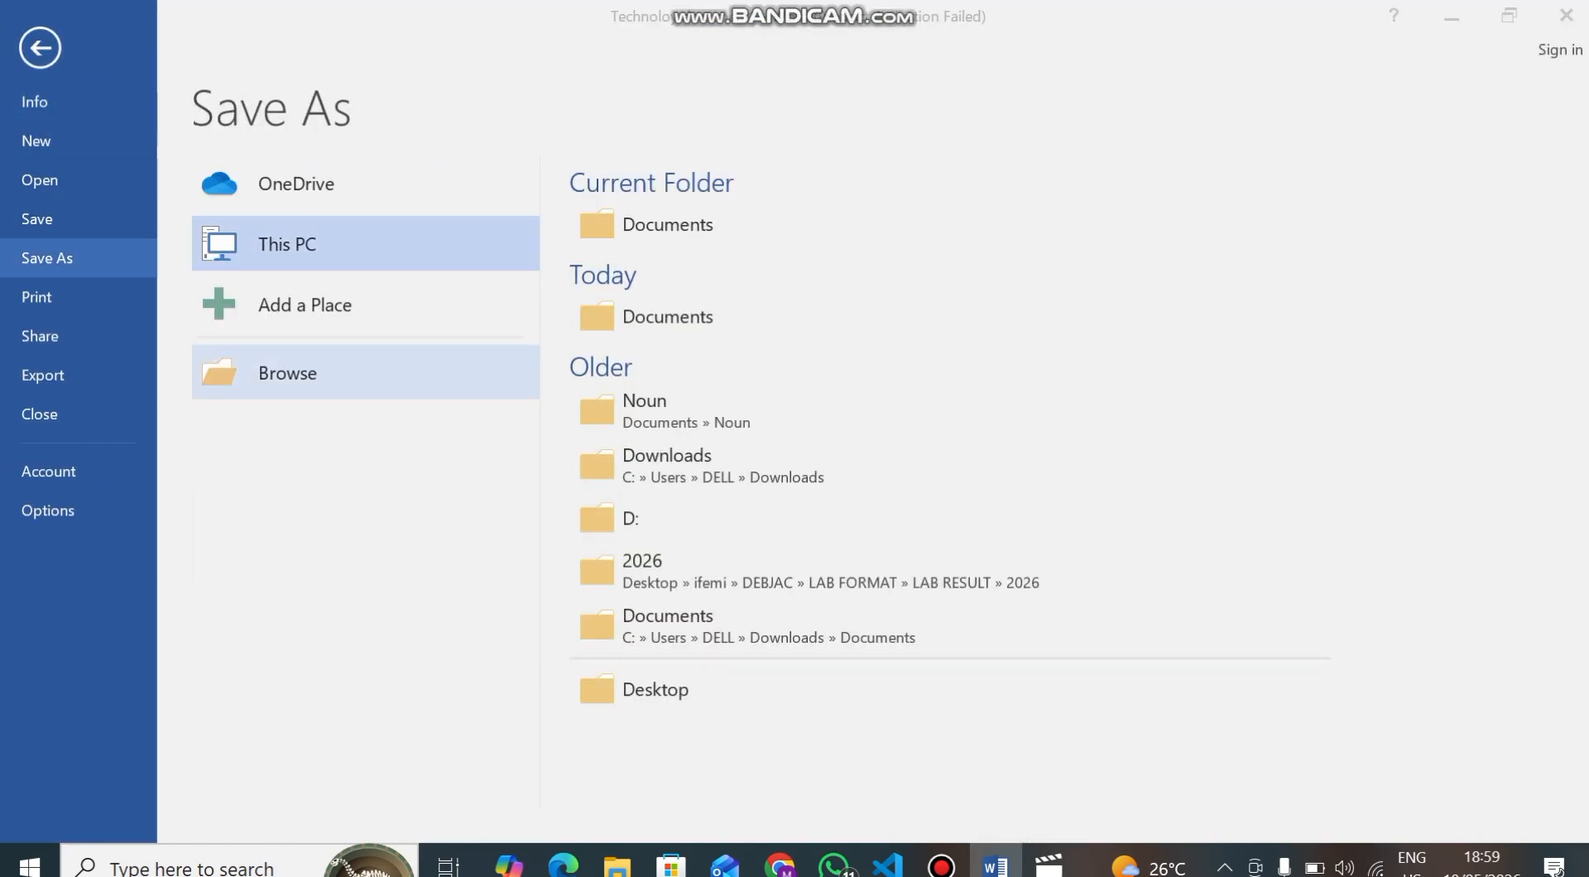
{"action": "left_click", "coordinate": [281, 373]}
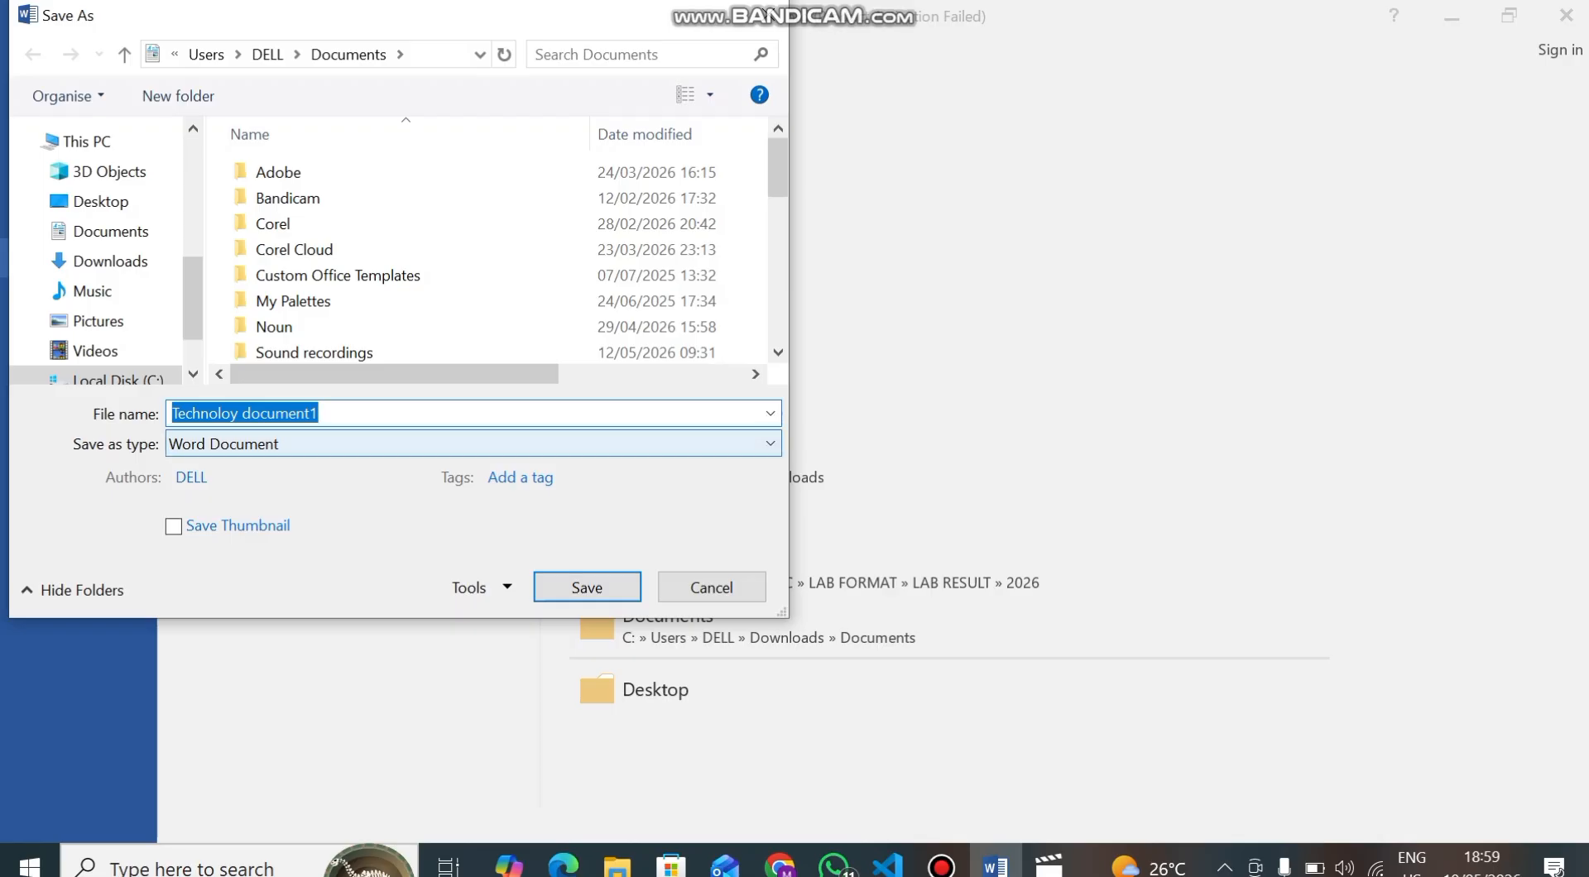
{"action": "left_click", "coordinate": [473, 444]}
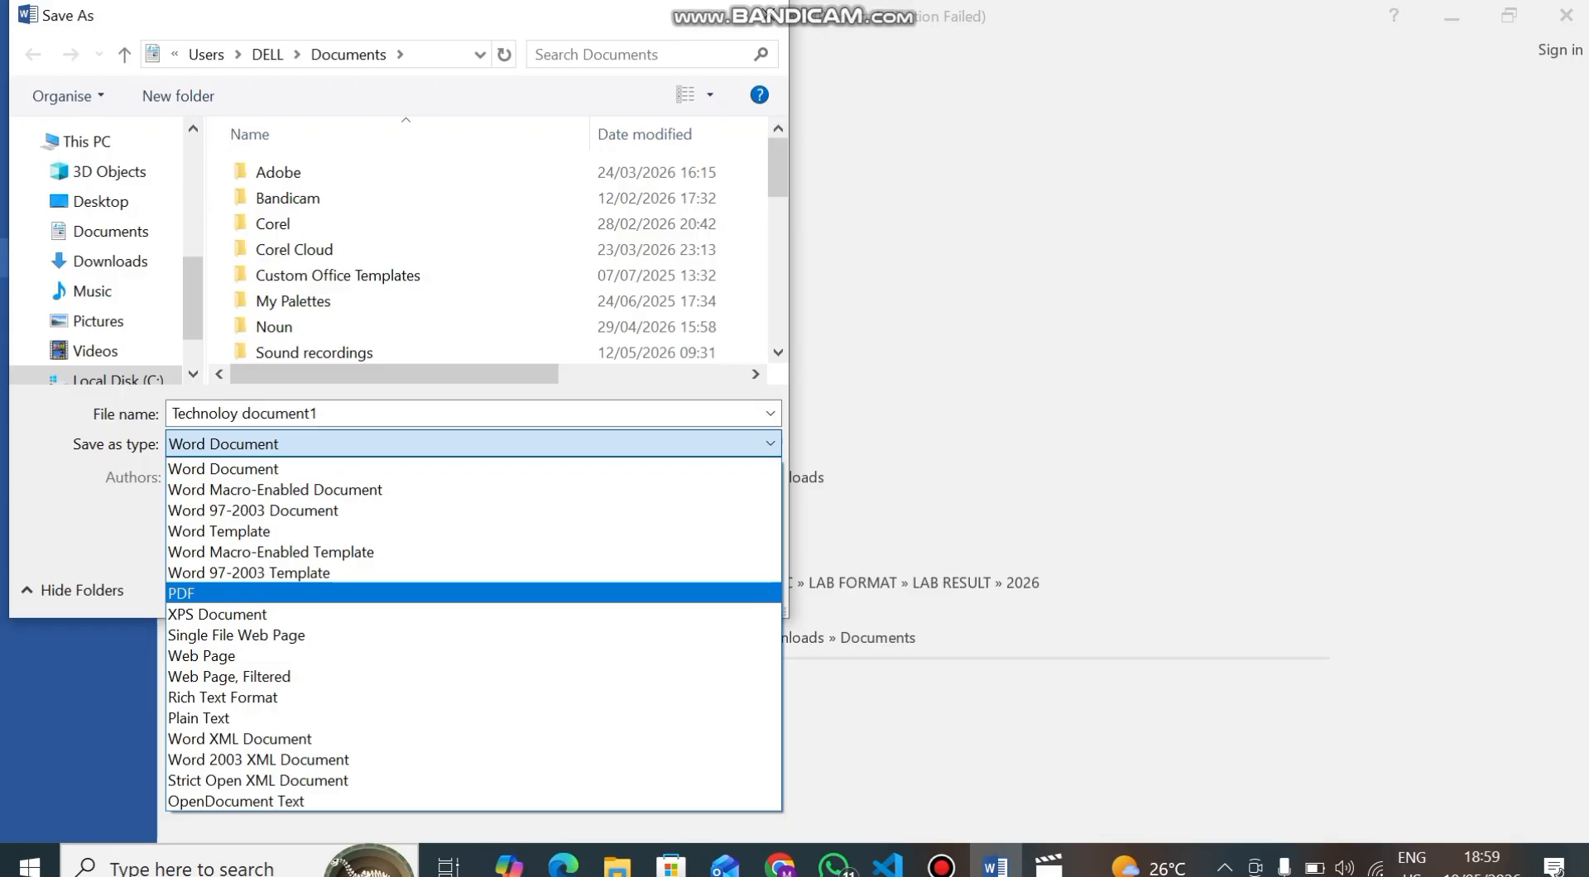
{"action": "left_click", "coordinate": [473, 594]}
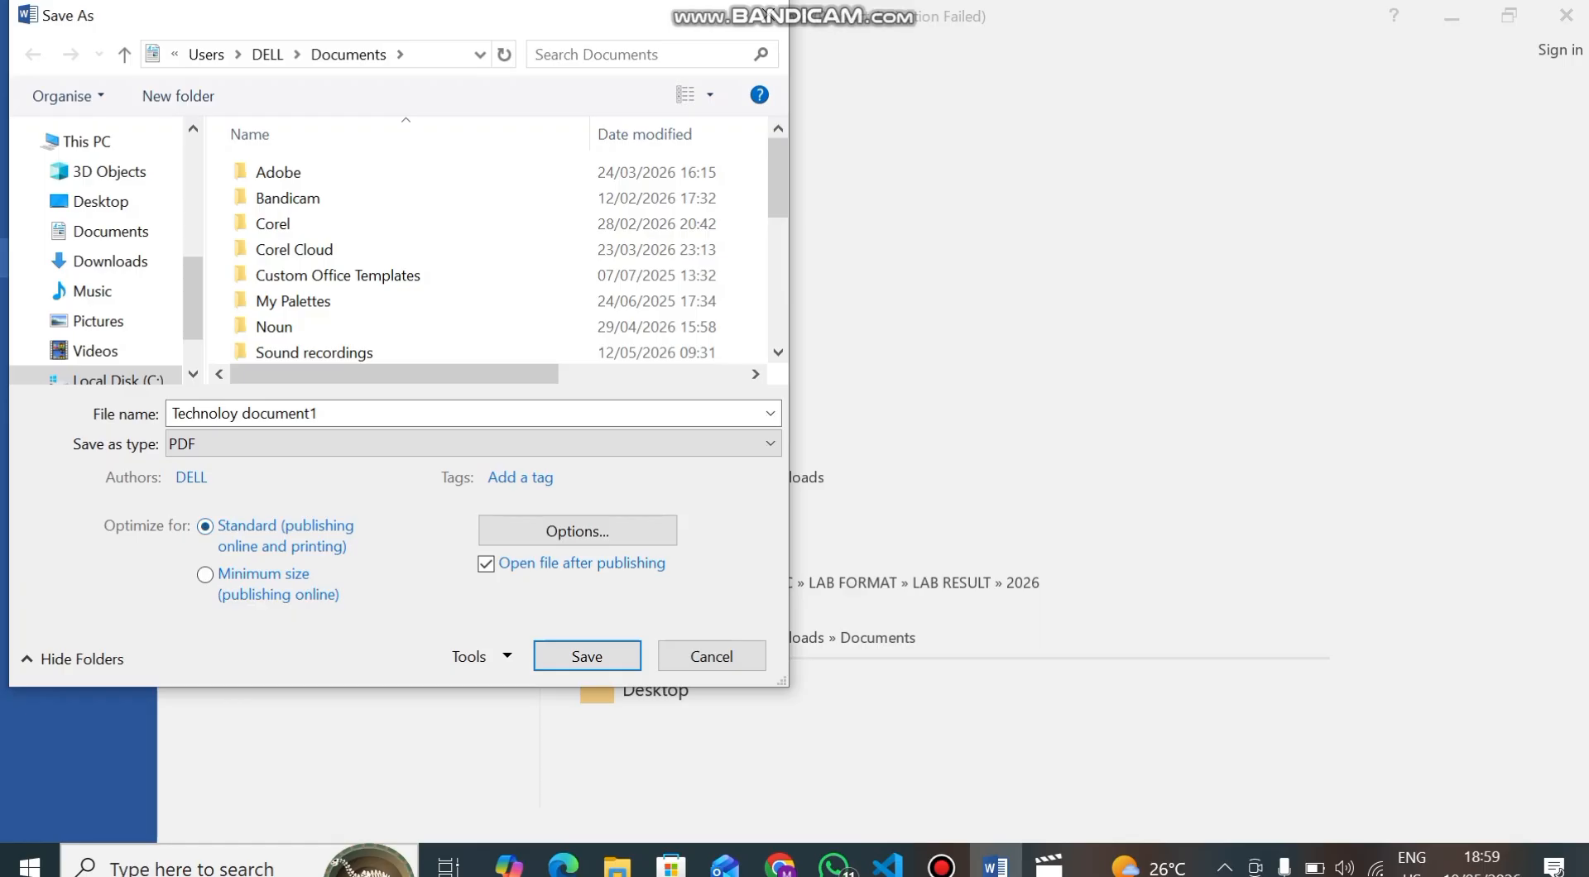
{"action": "left_click", "coordinate": [587, 656]}
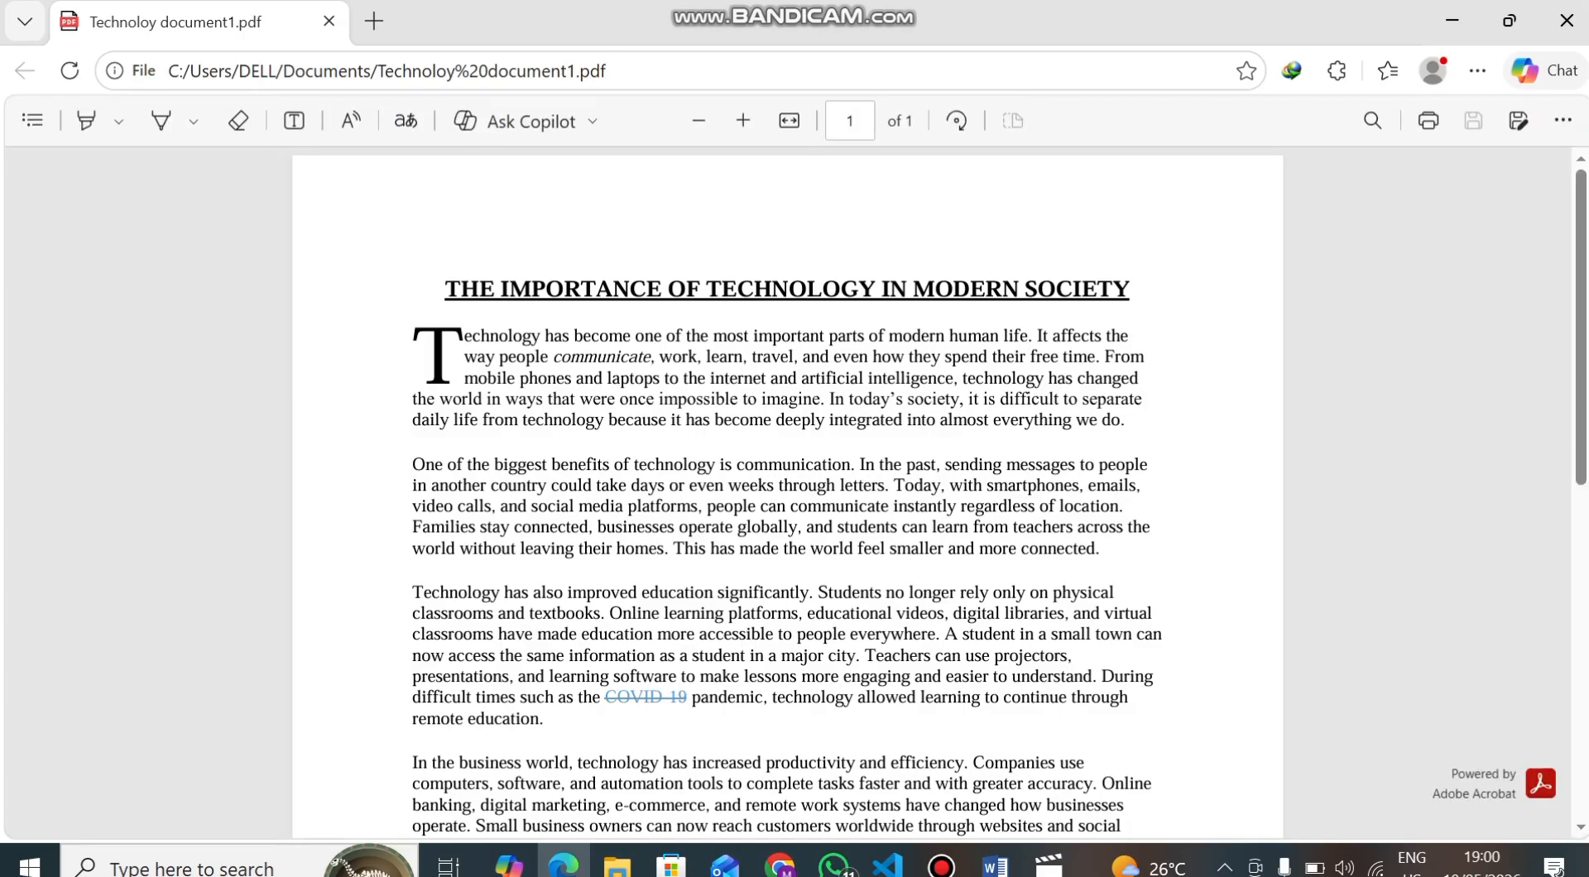
{"action": "scroll", "coordinate": [786, 497], "scroll_direction": "down", "scroll_amount": 5}
{"action": "scroll", "coordinate": [787, 497], "scroll_direction": "up", "scroll_amount": 5}
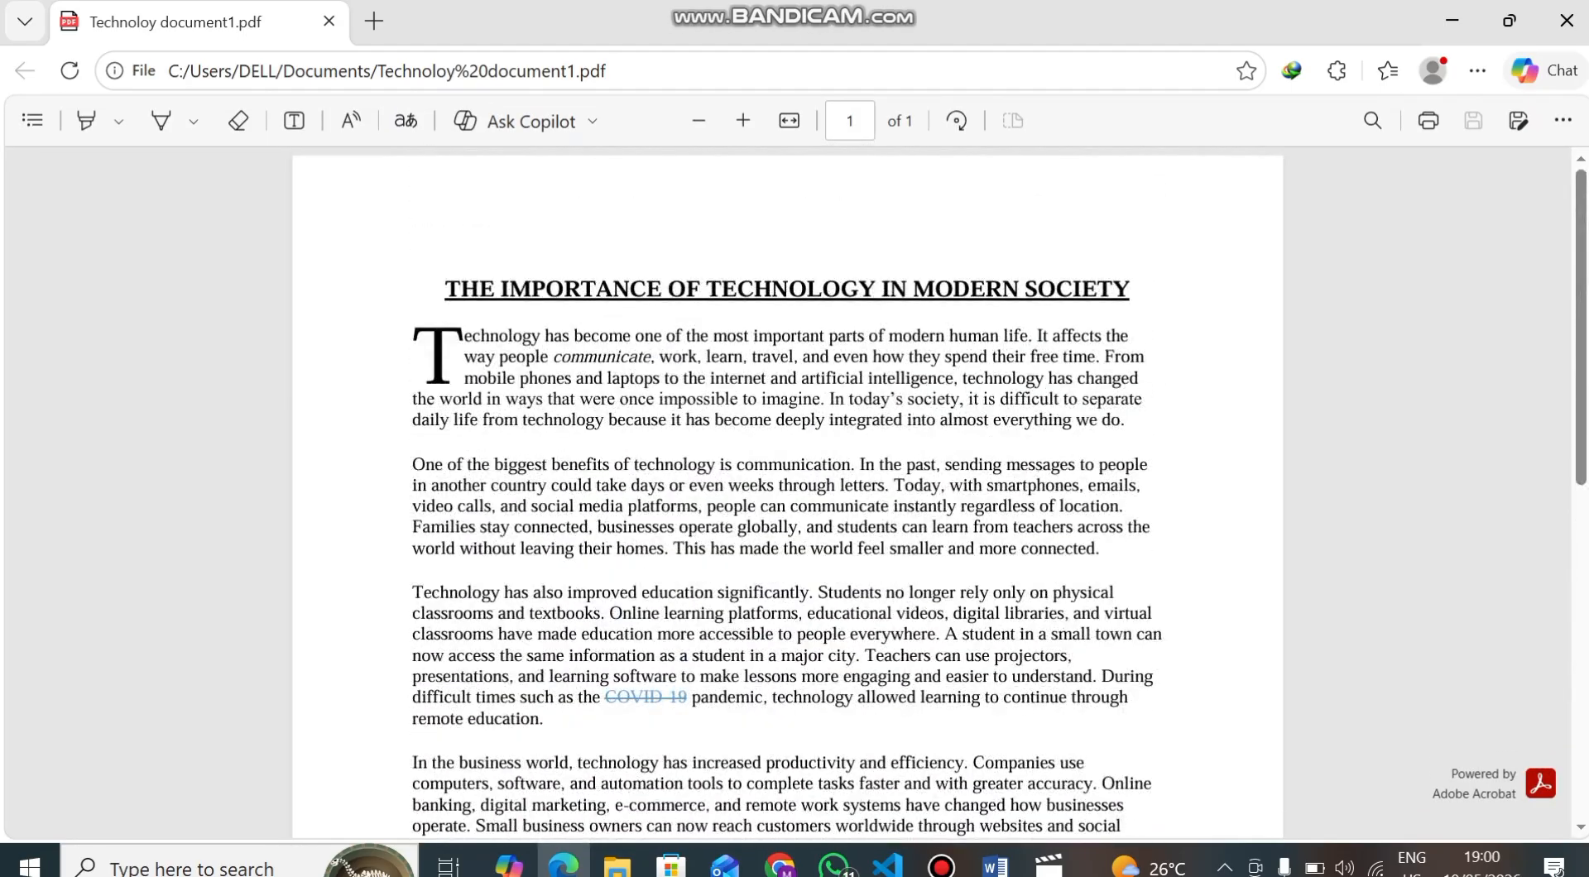